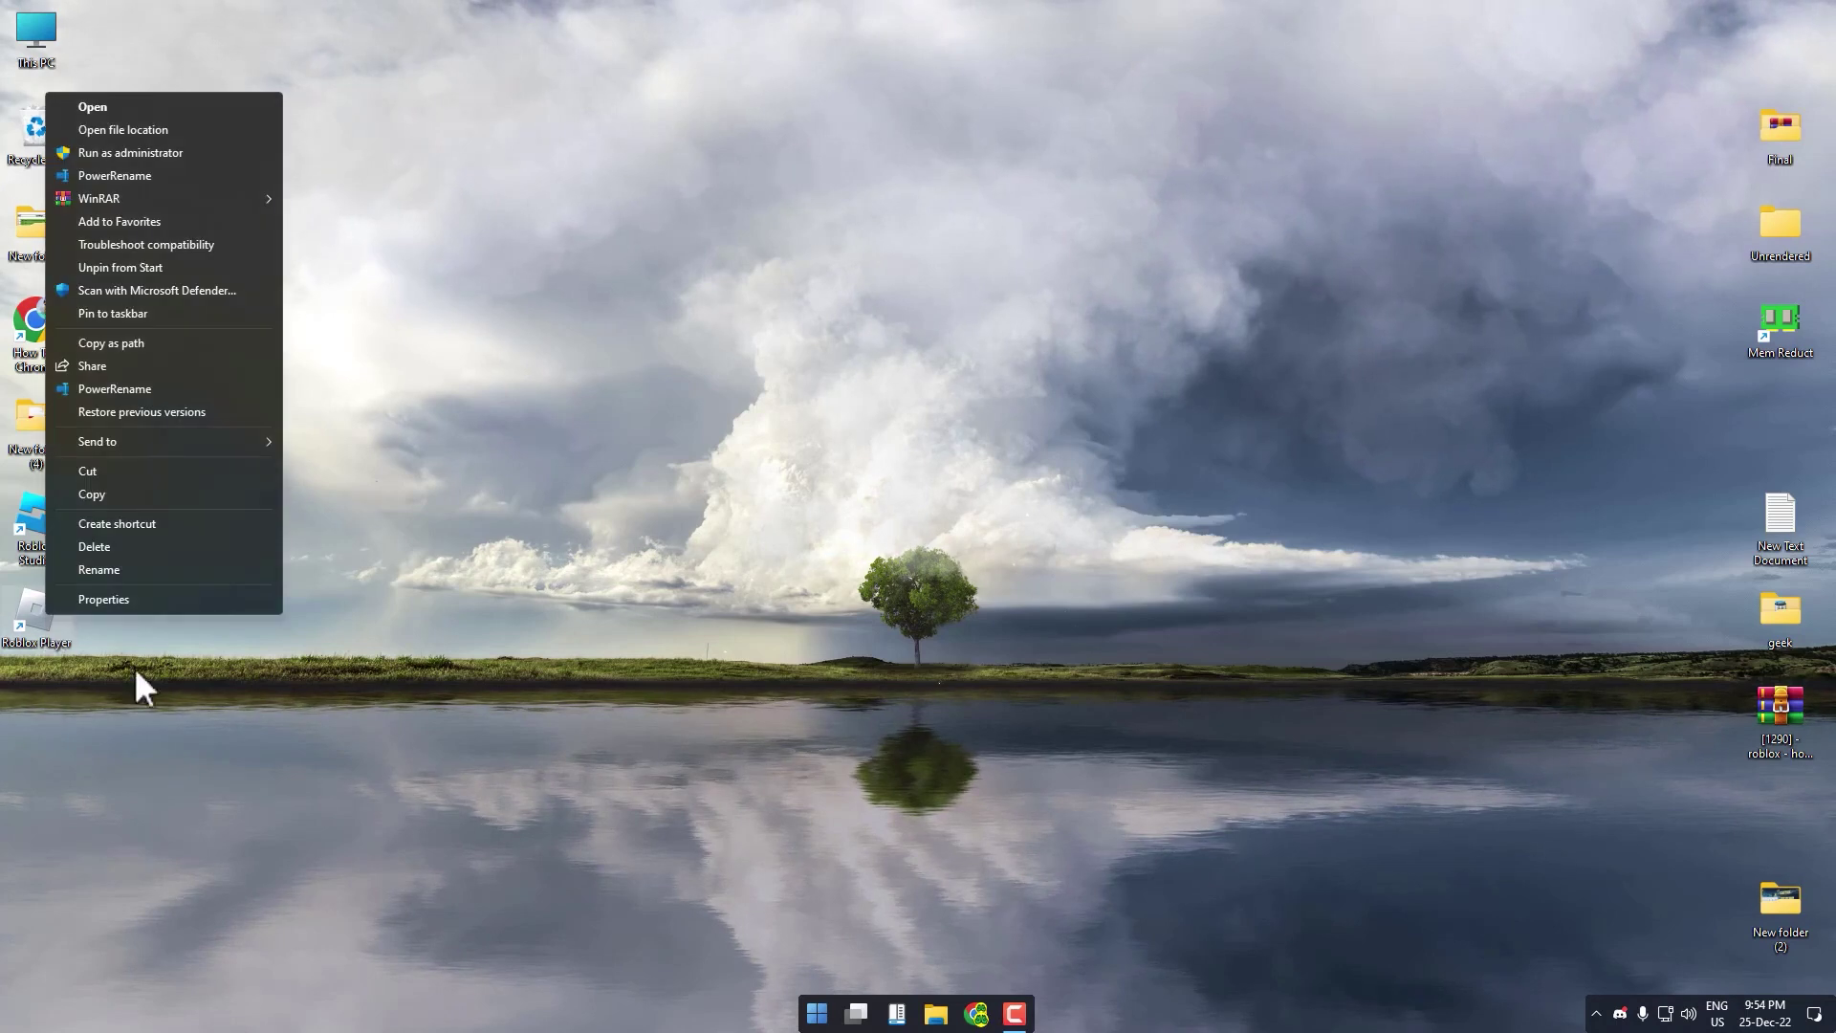
Open the Roblox Player shortcut's compatibility properties and set it to run in compatibility mode for Windows 7
{"action": "left_click", "coordinate": [103, 599]}
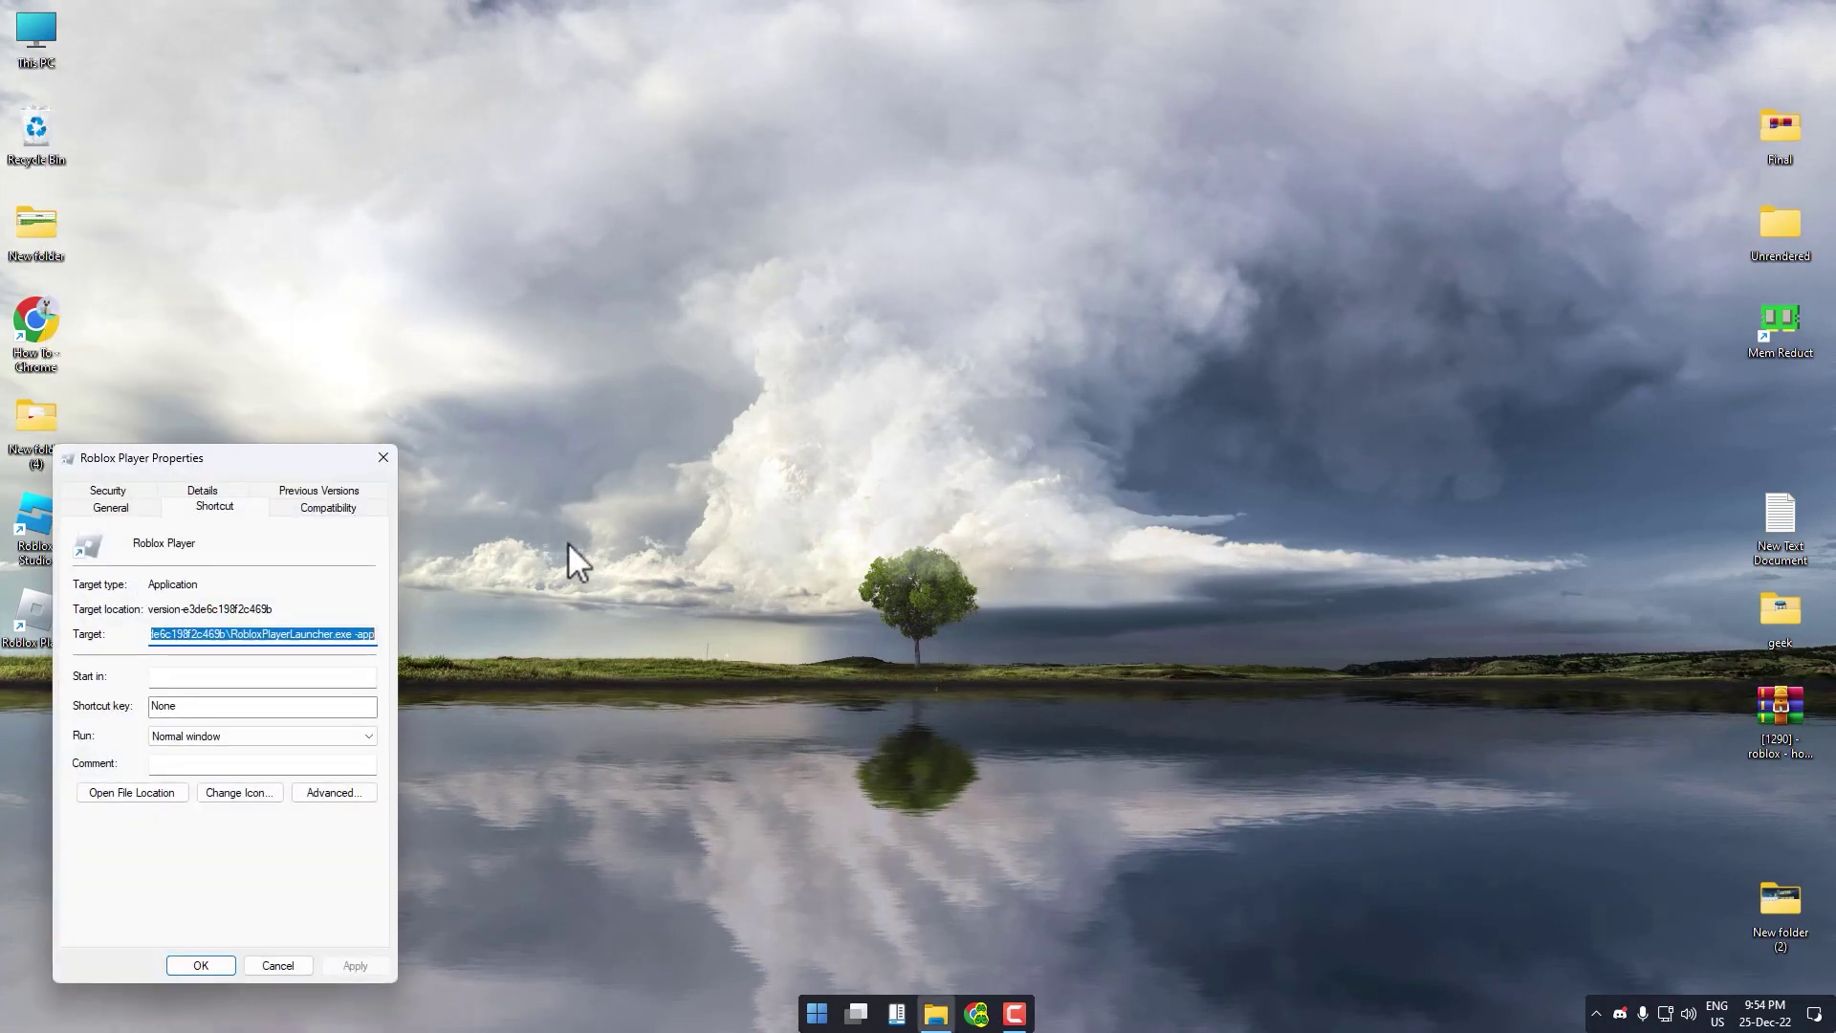
{"action": "left_click", "coordinate": [339, 511]}
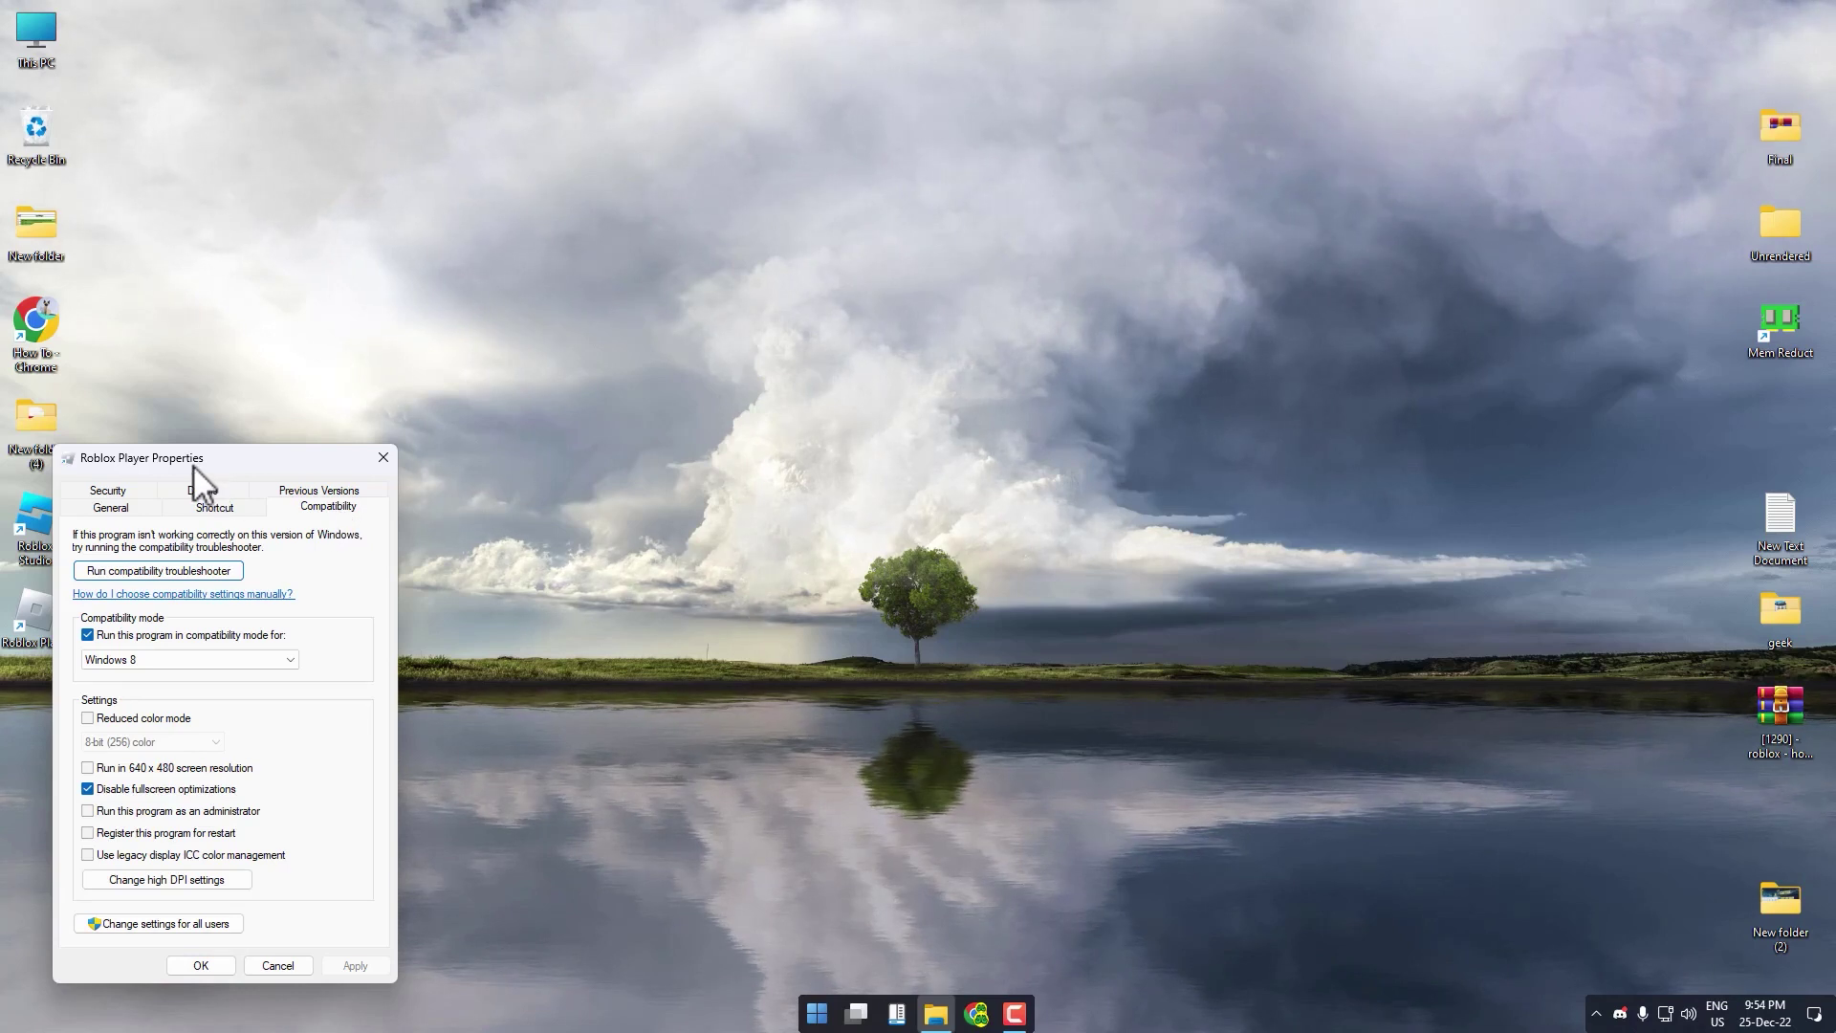
{"action": "left_click_drag", "start_coordinate": [193, 463], "coordinate": [539, 249]}
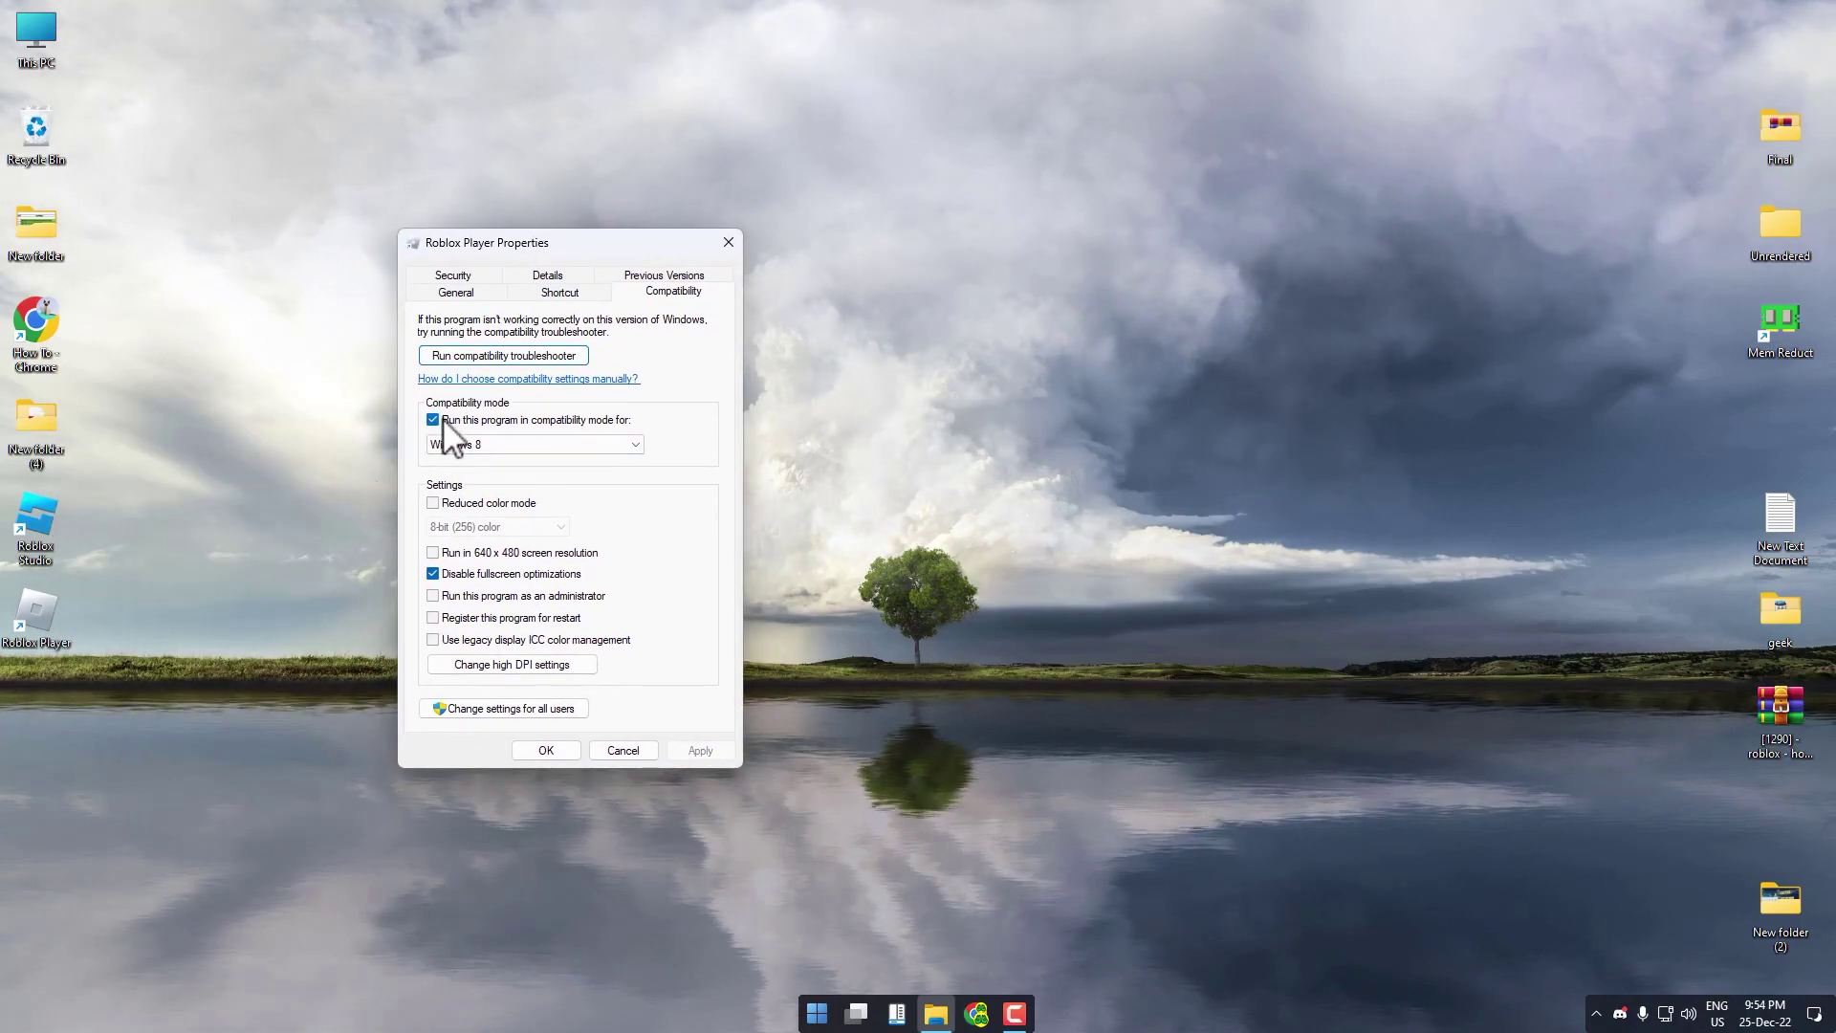
{"action": "left_click", "coordinate": [434, 421]}
{"action": "left_click", "coordinate": [435, 421]}
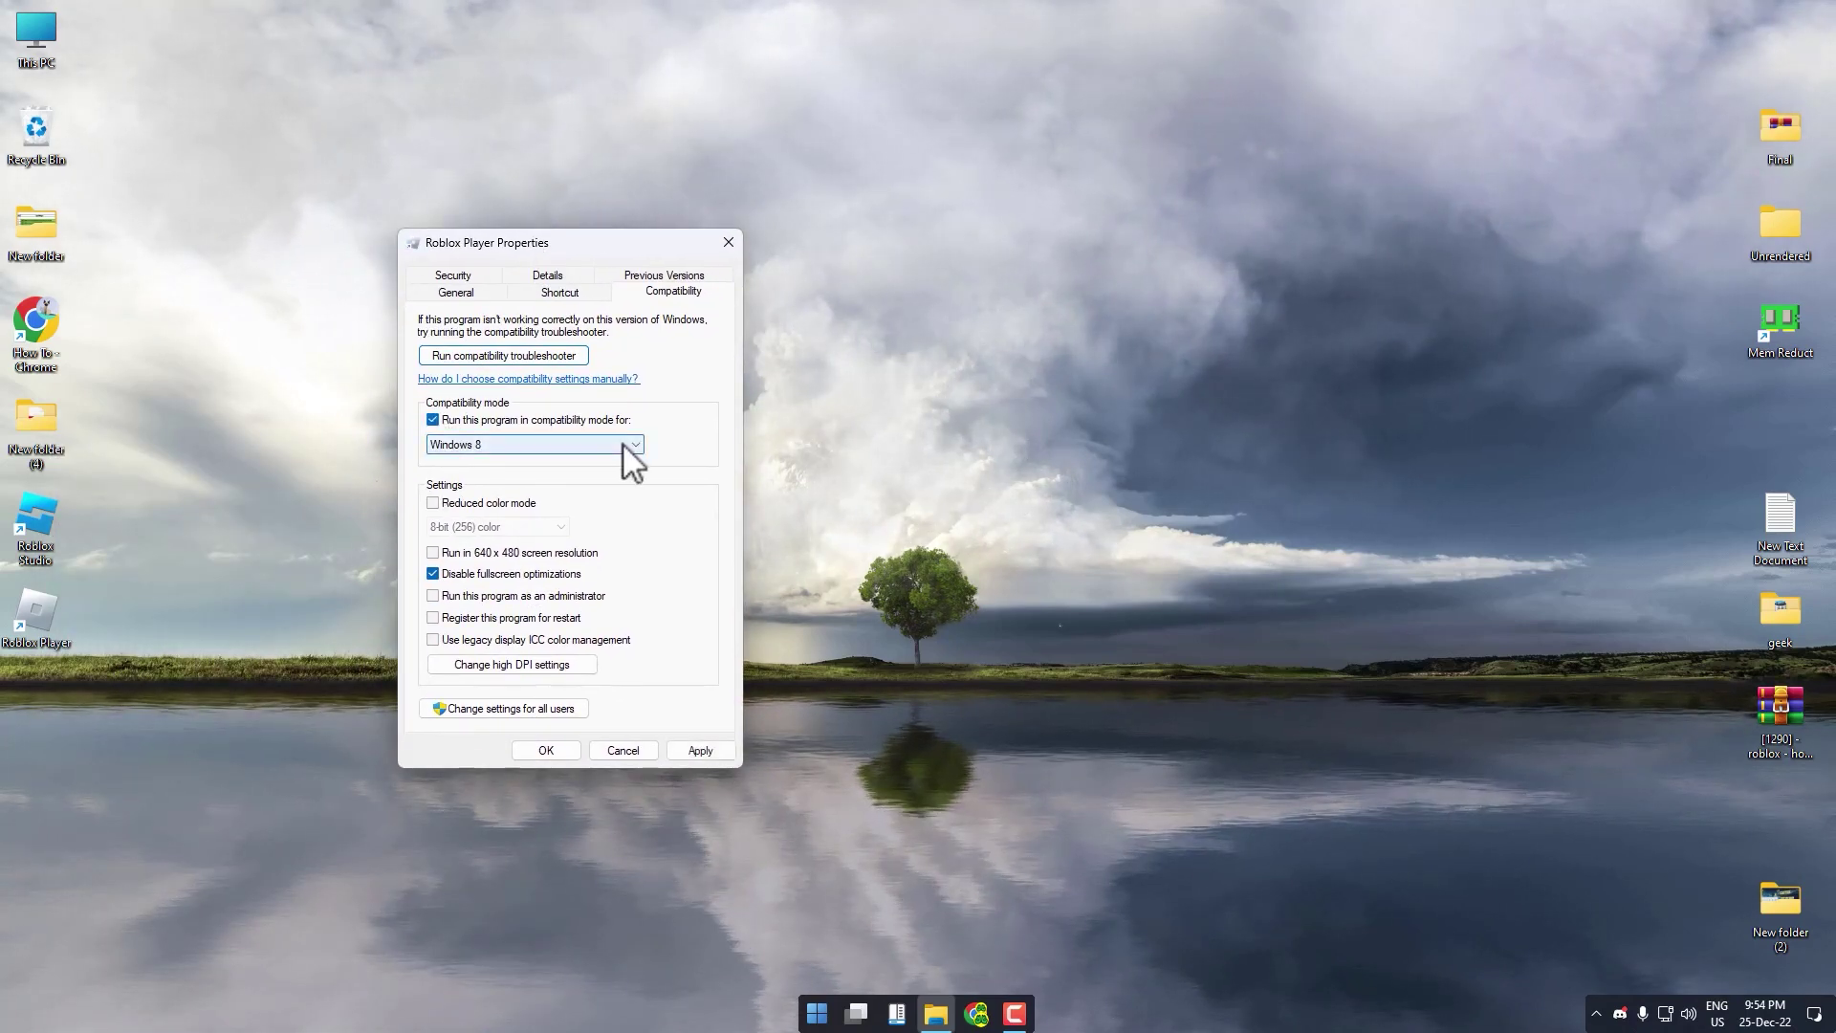
{"action": "left_click", "coordinate": [623, 444]}
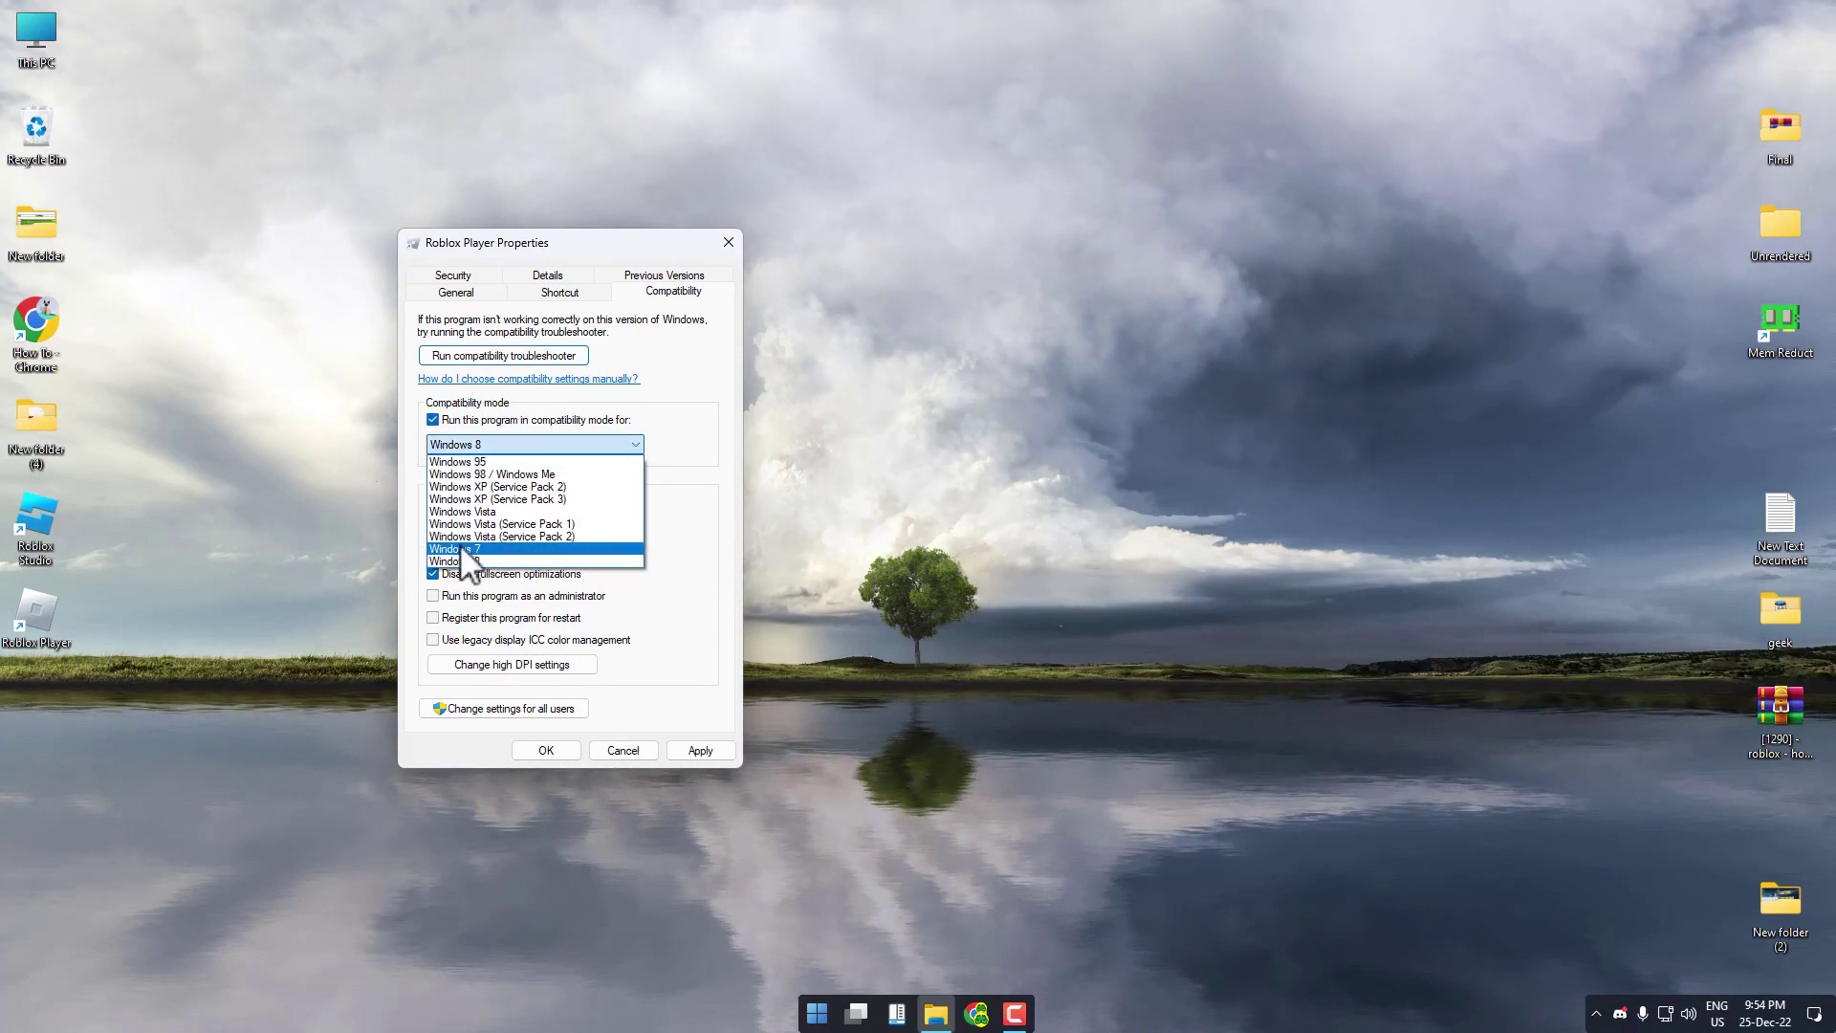
{"action": "left_click", "coordinate": [504, 550]}
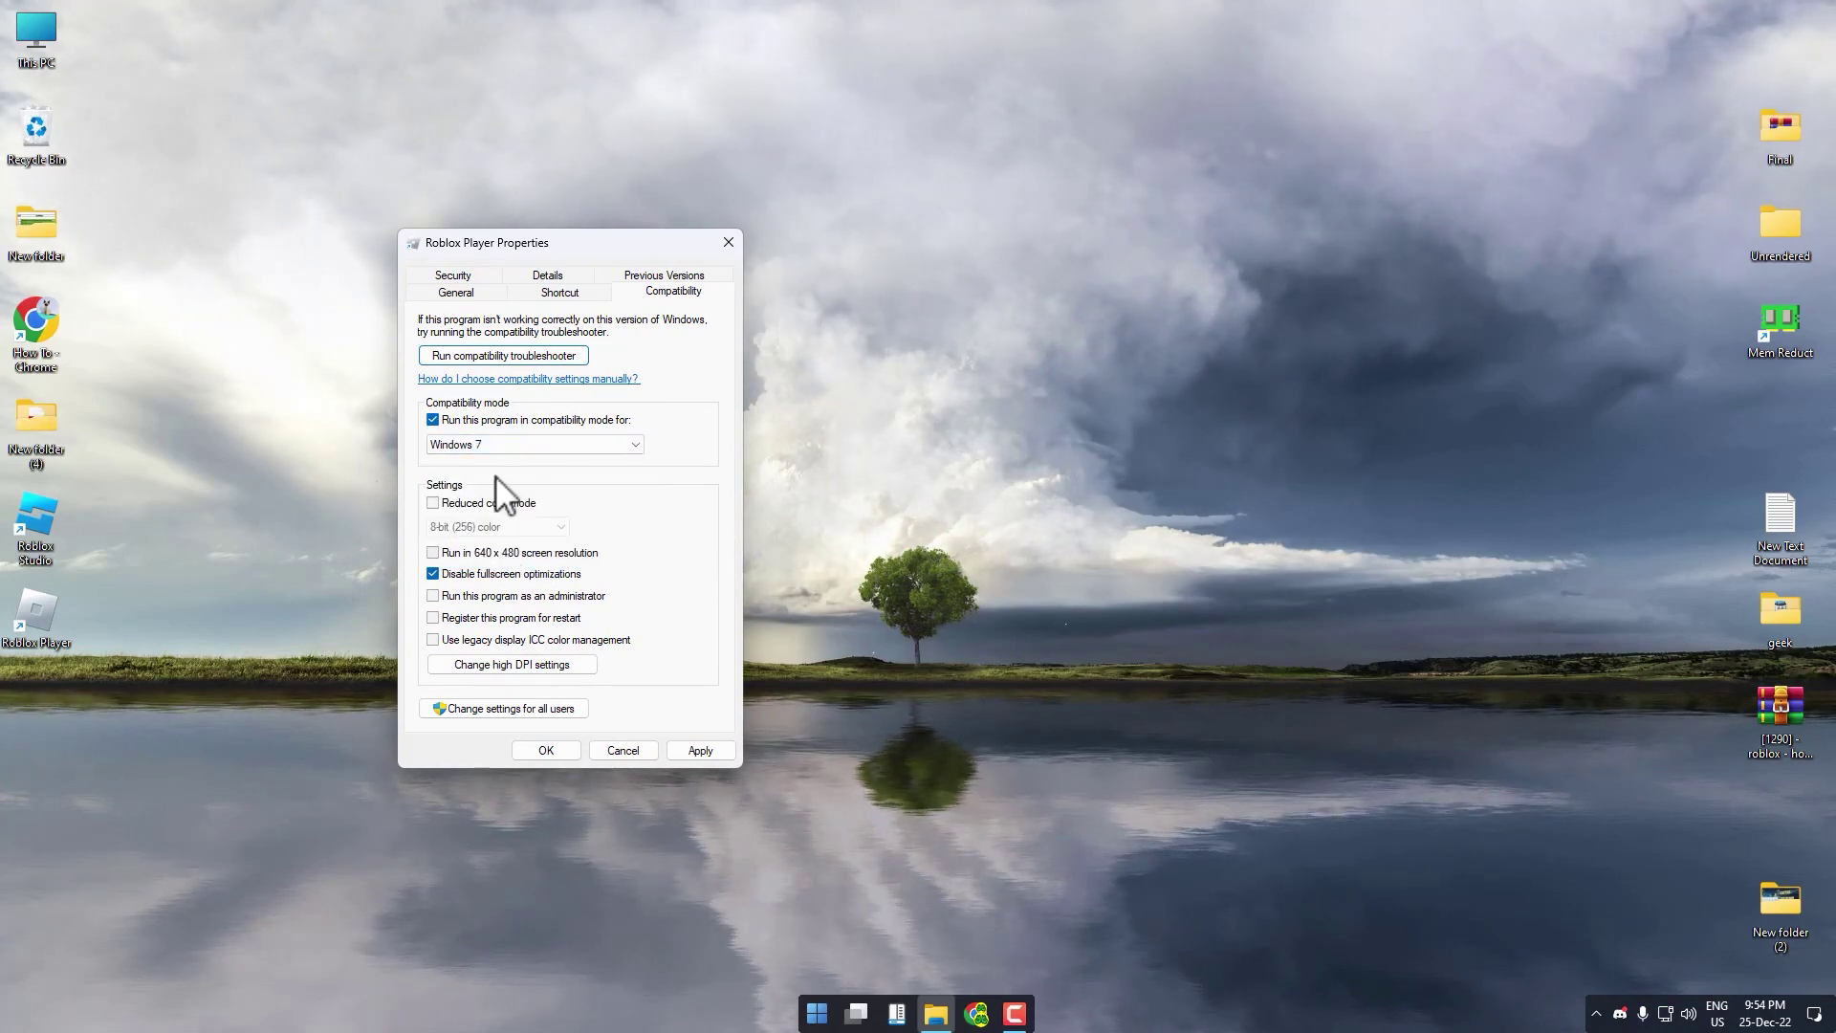
Keep fullscreen optimizations disabled for Roblox Player, set it to run as an administrator, and apply the properties
{"action": "left_click", "coordinate": [433, 574]}
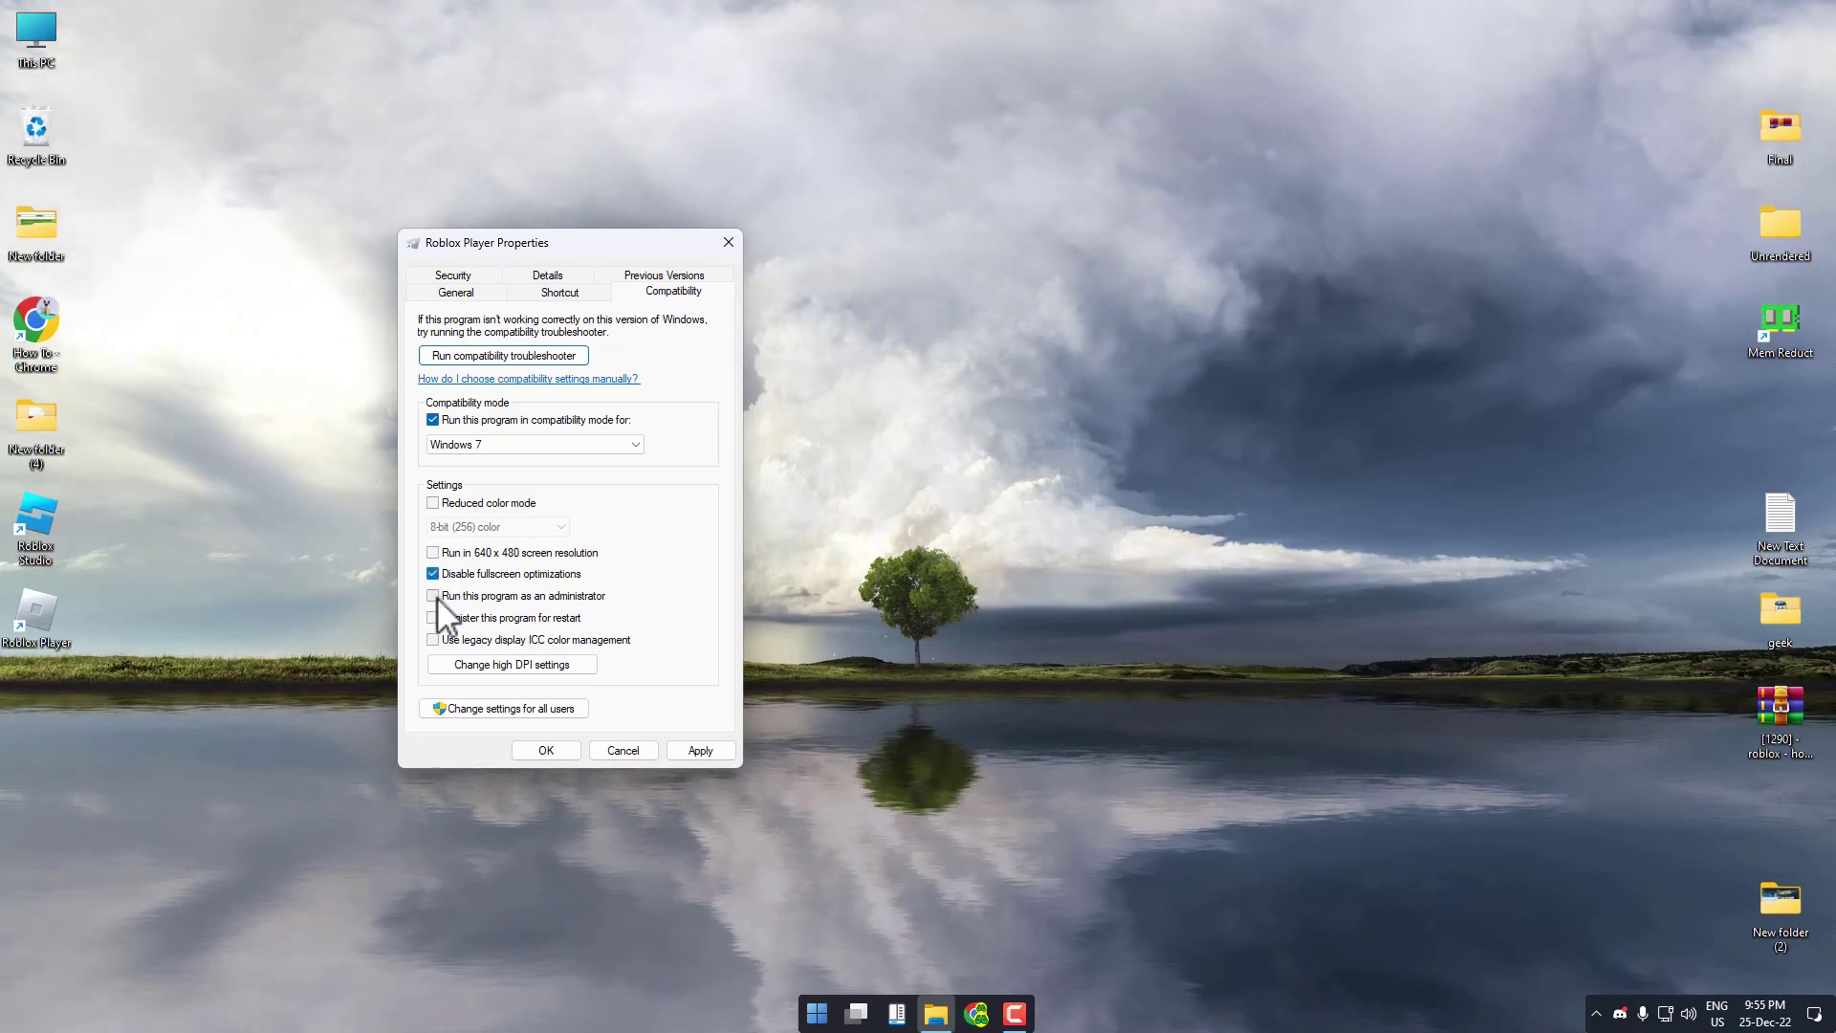
{"action": "left_click", "coordinate": [435, 596]}
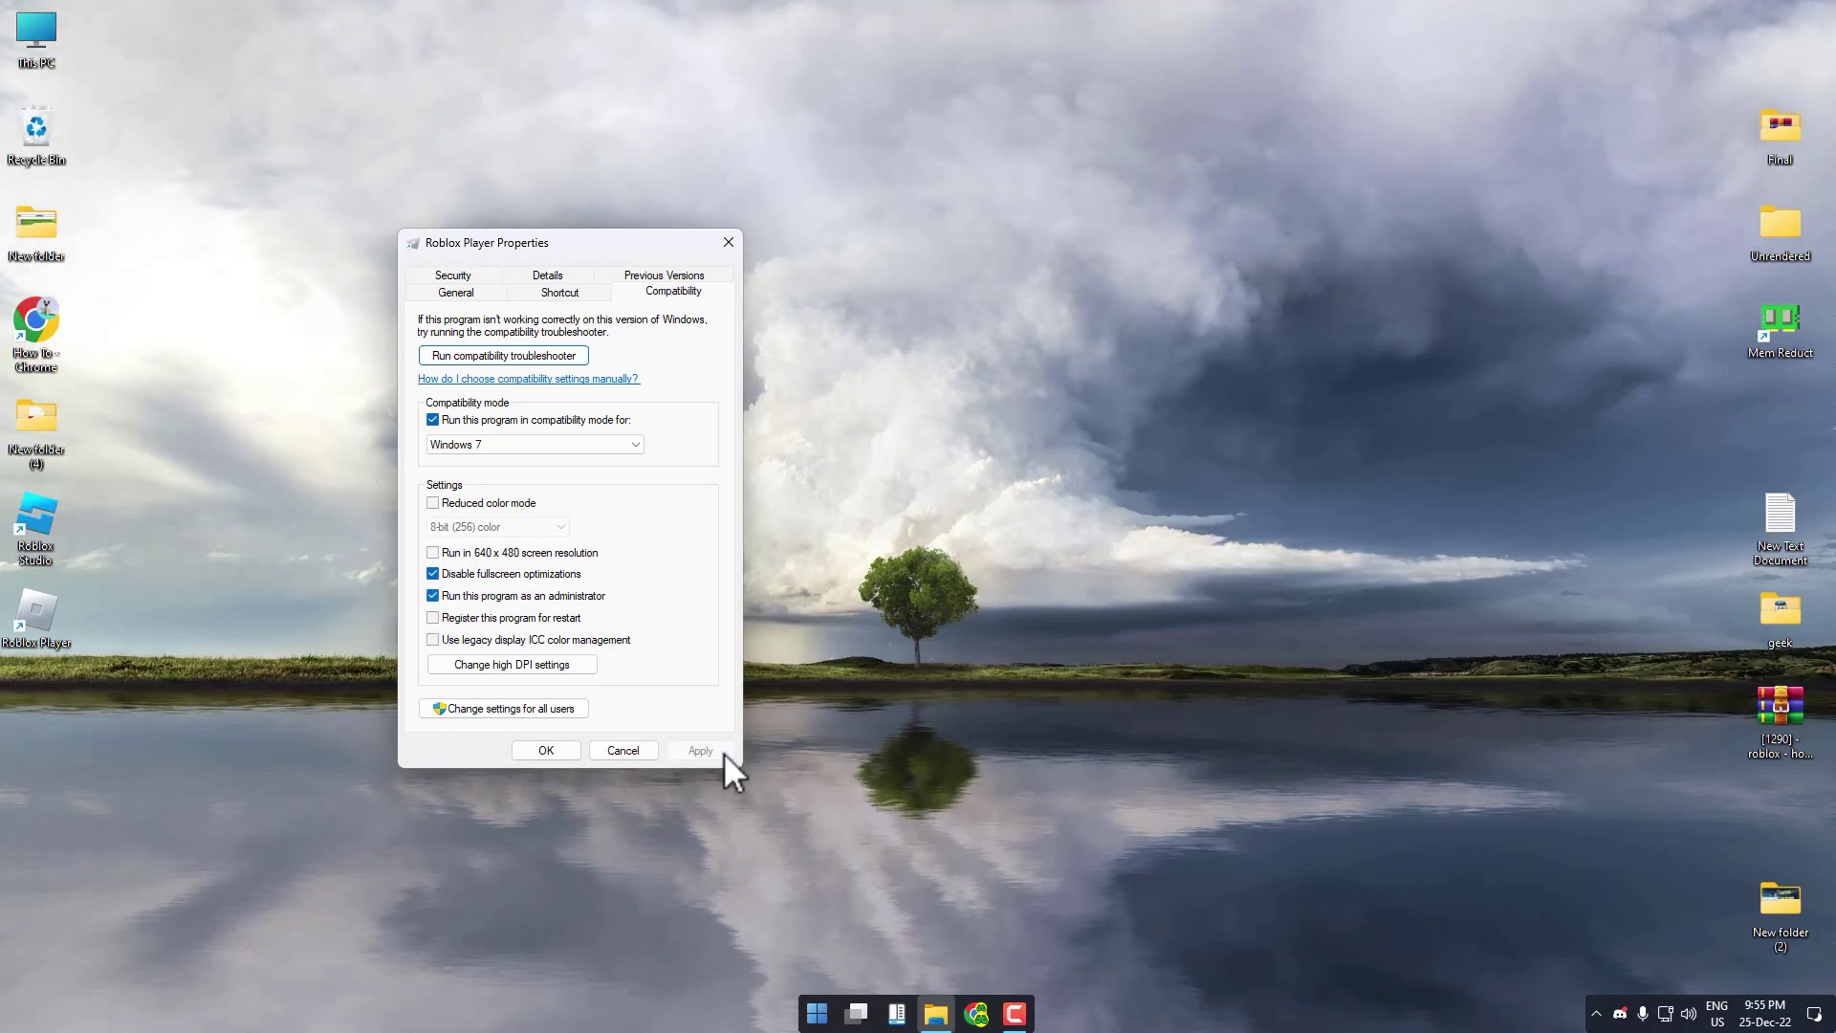
{"action": "left_click", "coordinate": [700, 751]}
{"action": "left_click", "coordinate": [550, 750]}
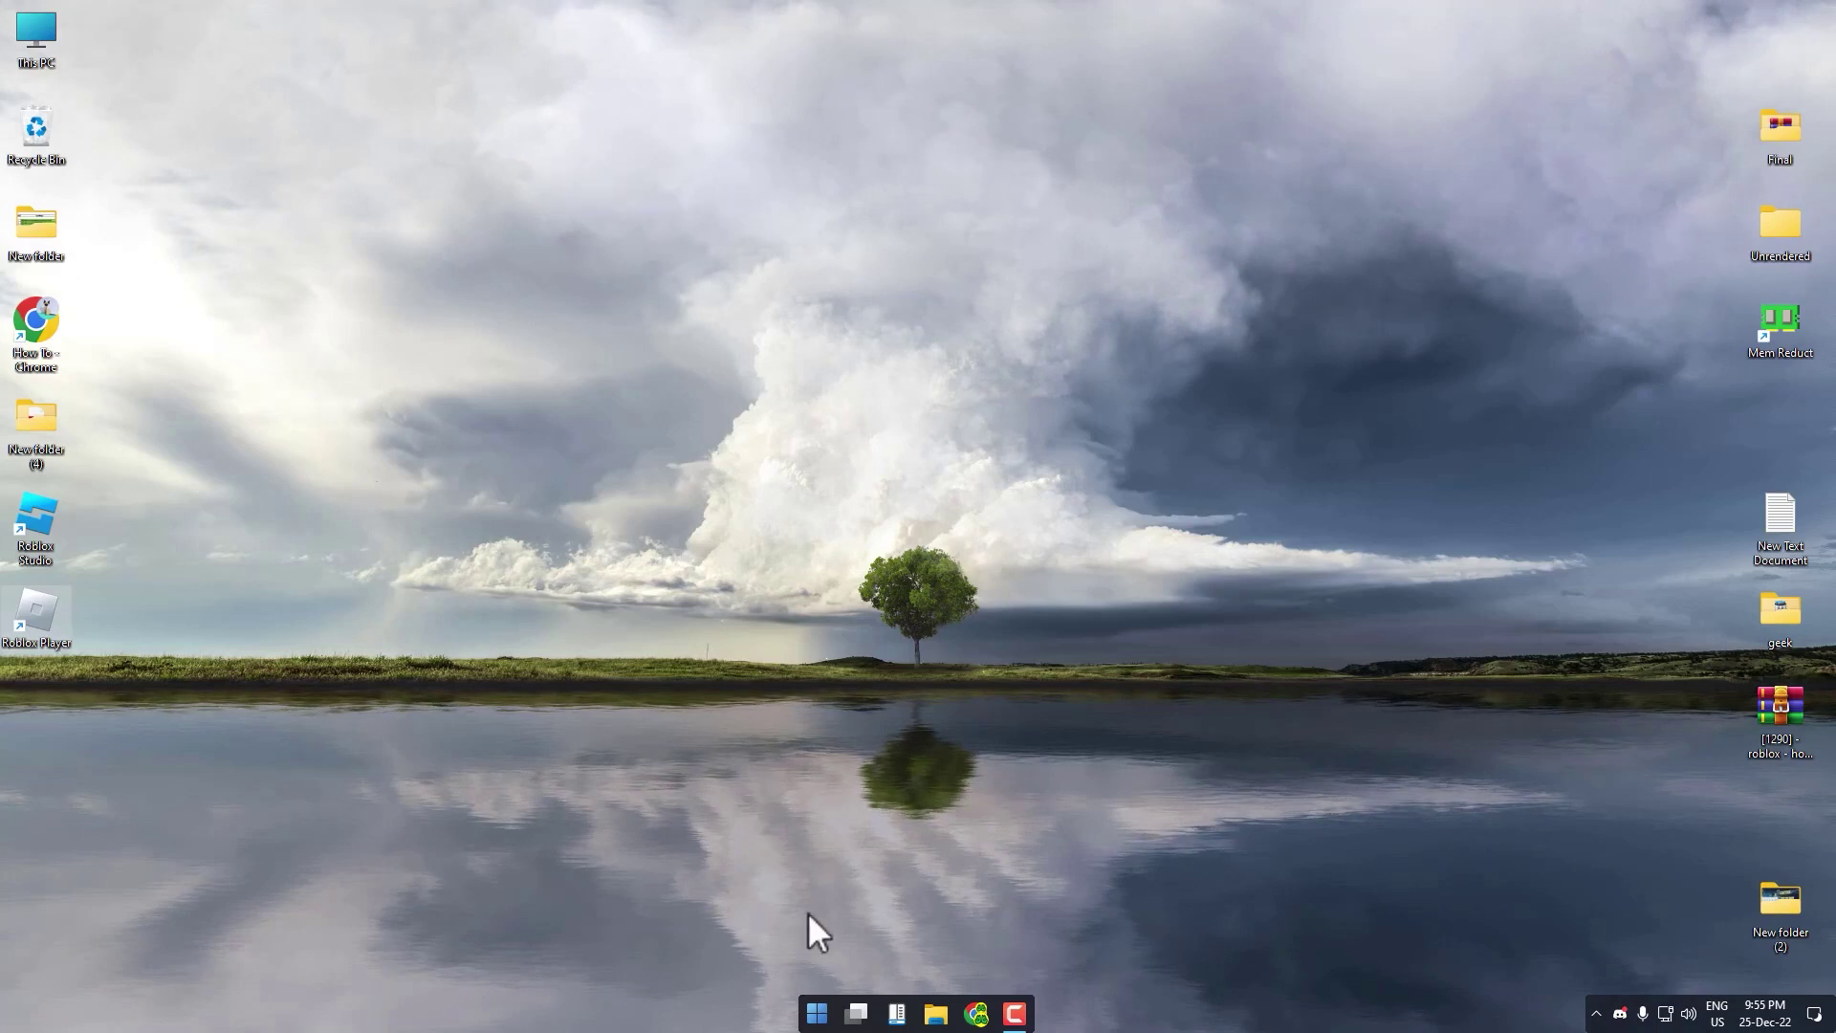
Search automatically for an updated driver for the Radeon RX 590 Series display adapter in Device Manager, and close it
{"action": "right_click", "coordinate": [818, 1019]}
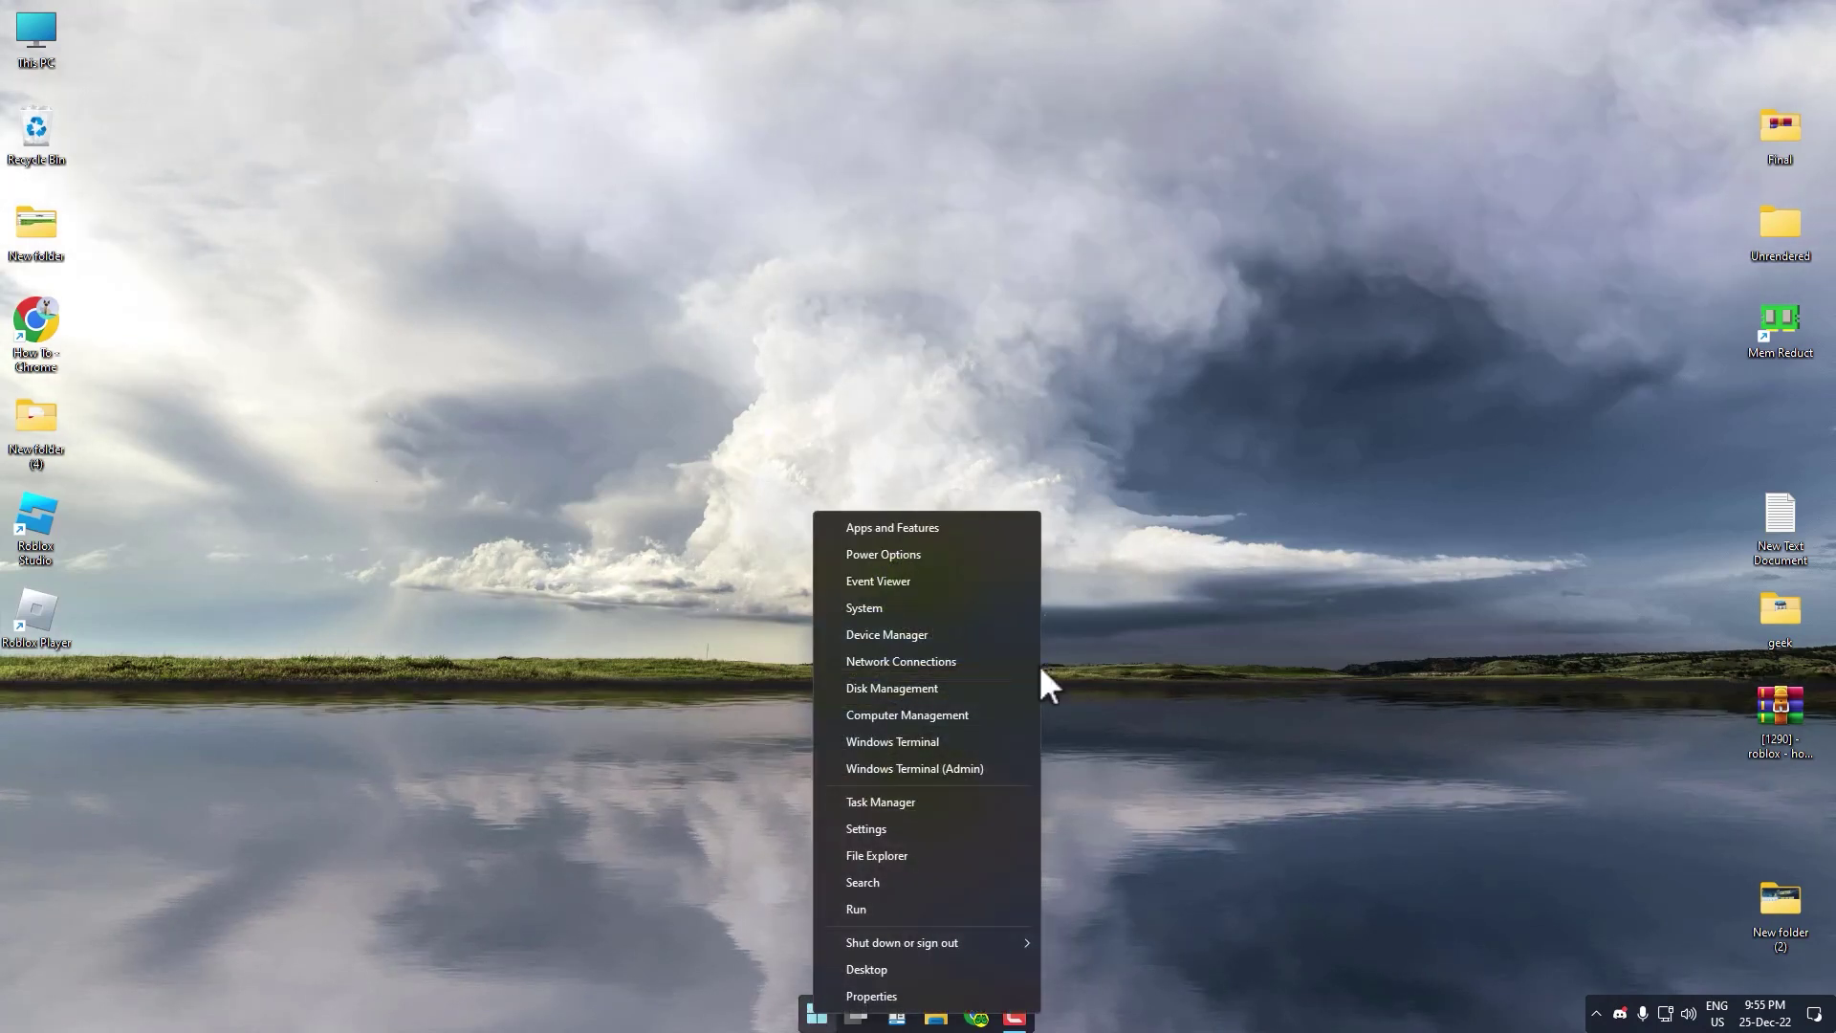
{"action": "left_click", "coordinate": [913, 637]}
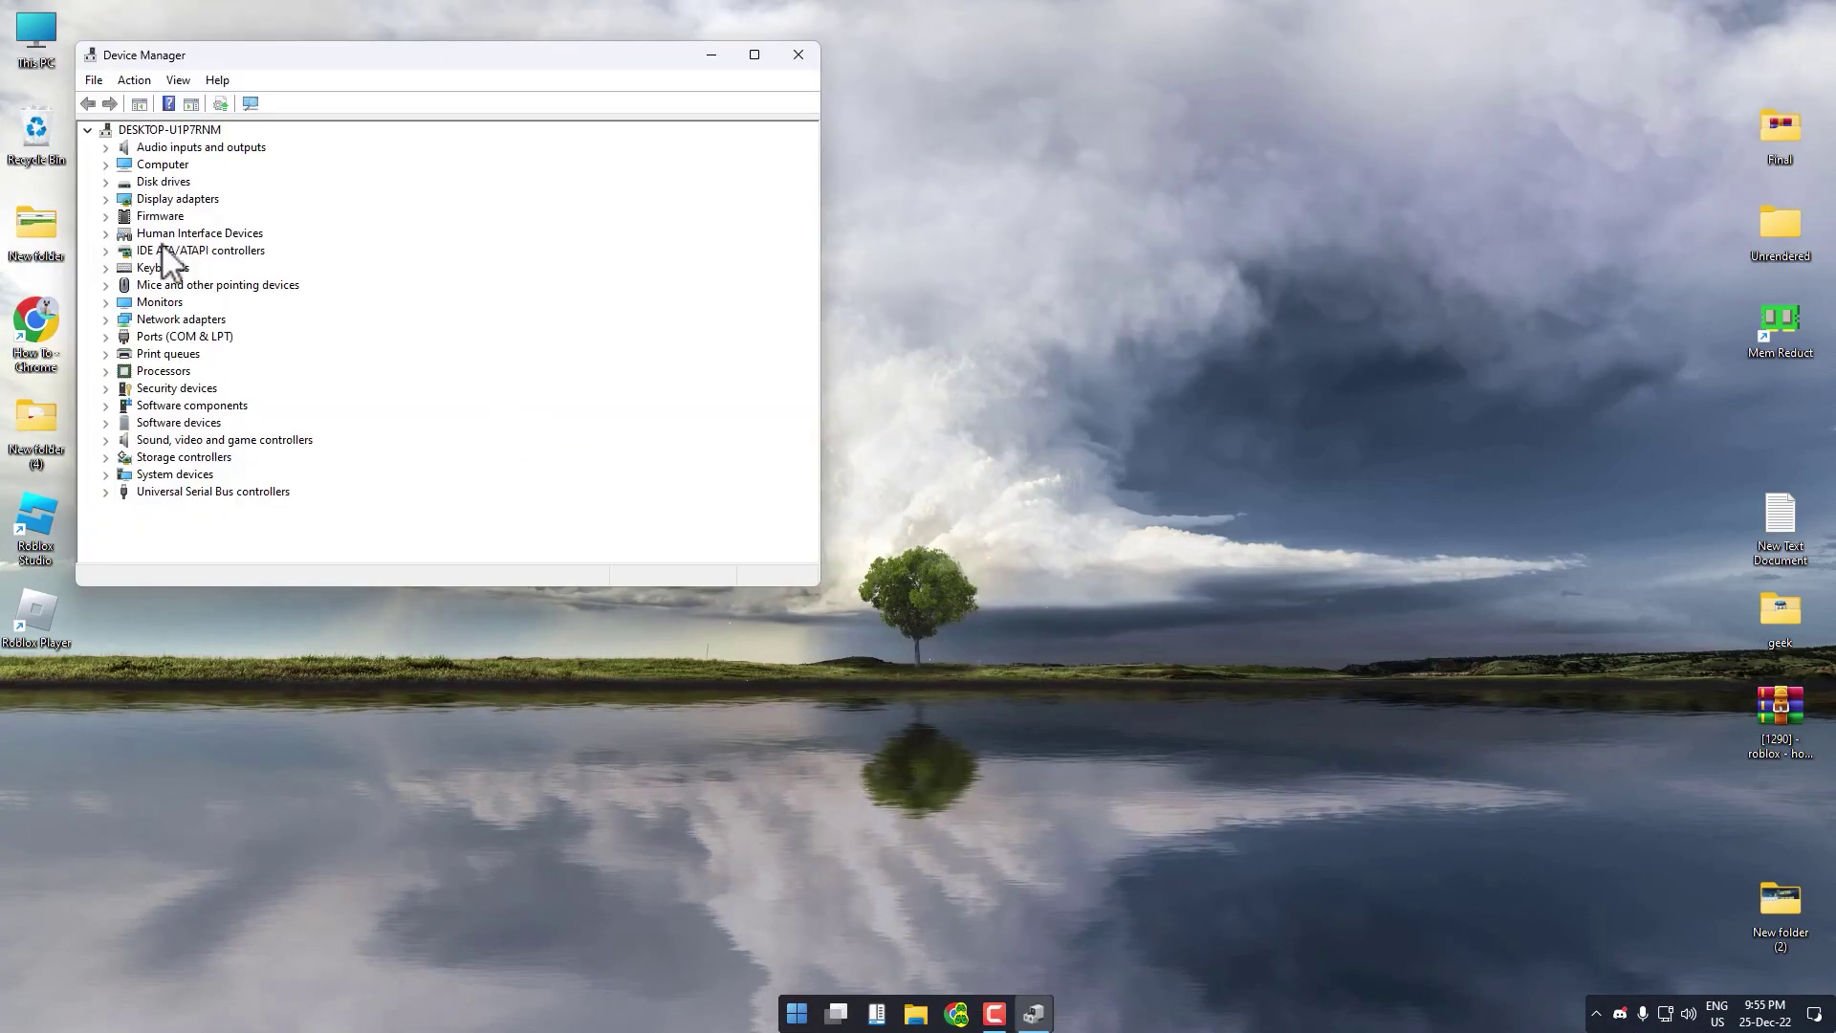
{"action": "left_click", "coordinate": [105, 199]}
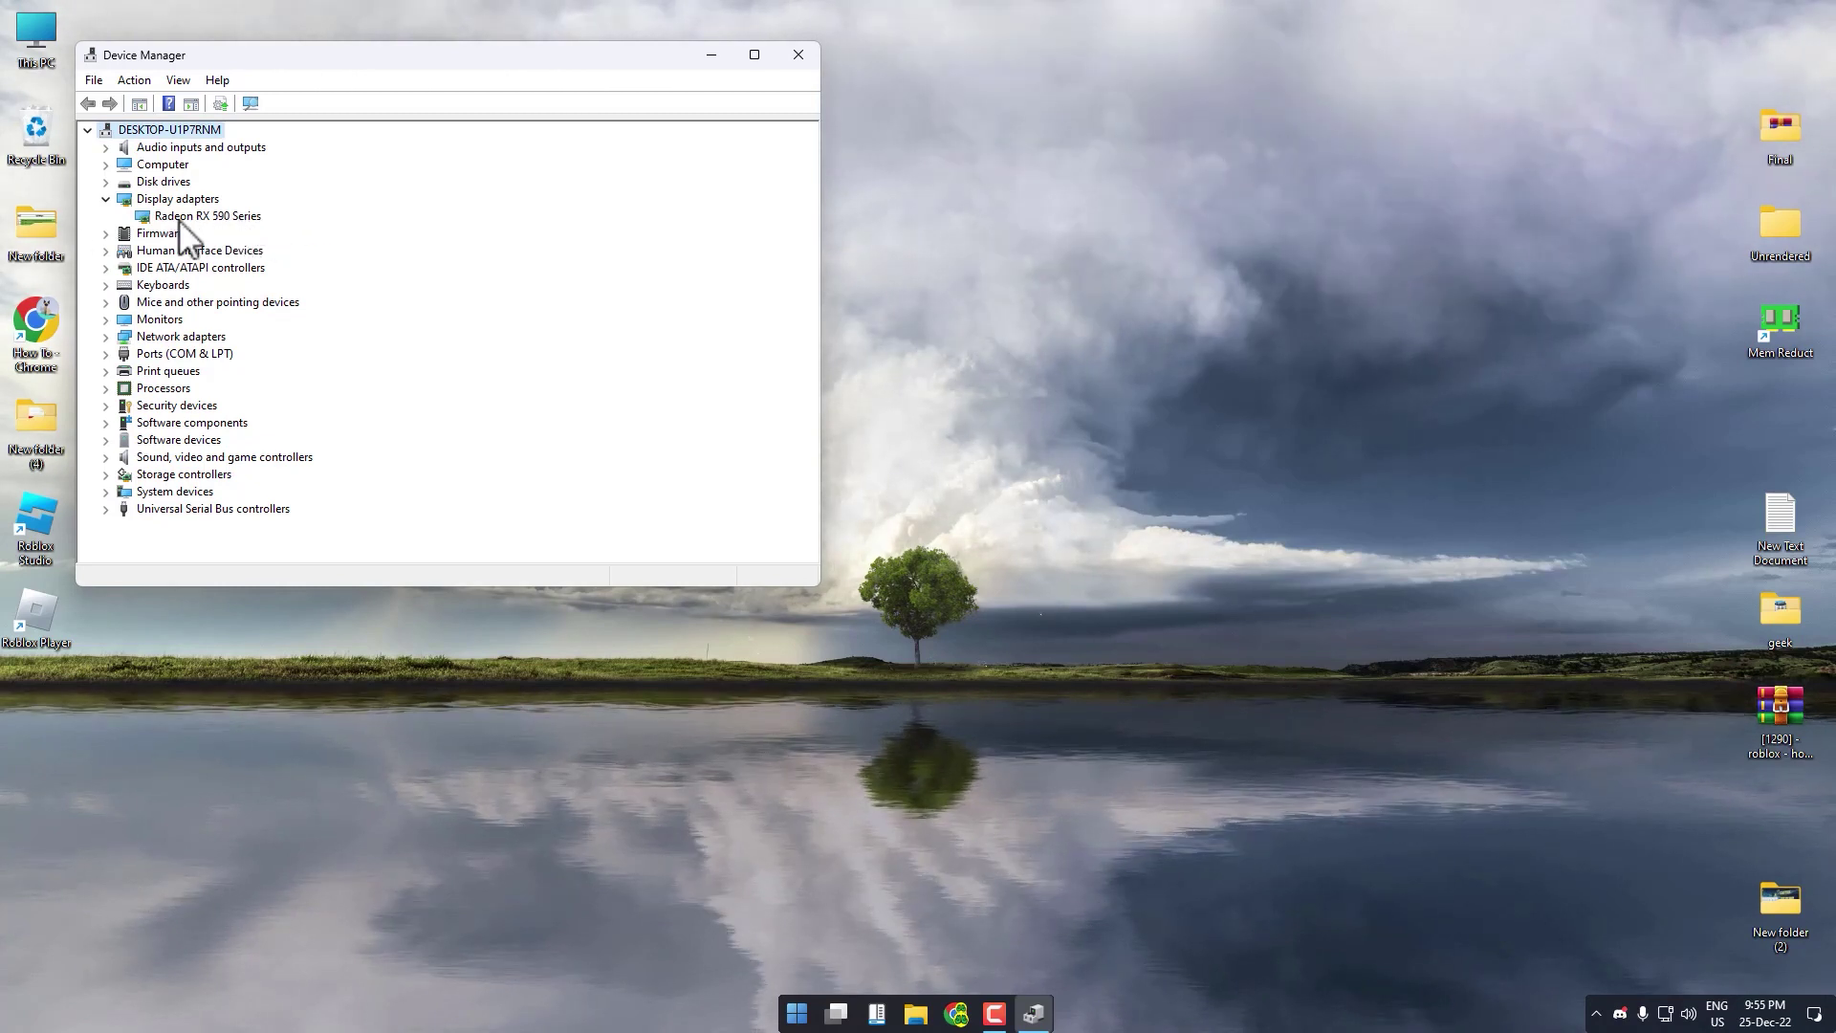
{"action": "right_click", "coordinate": [204, 220]}
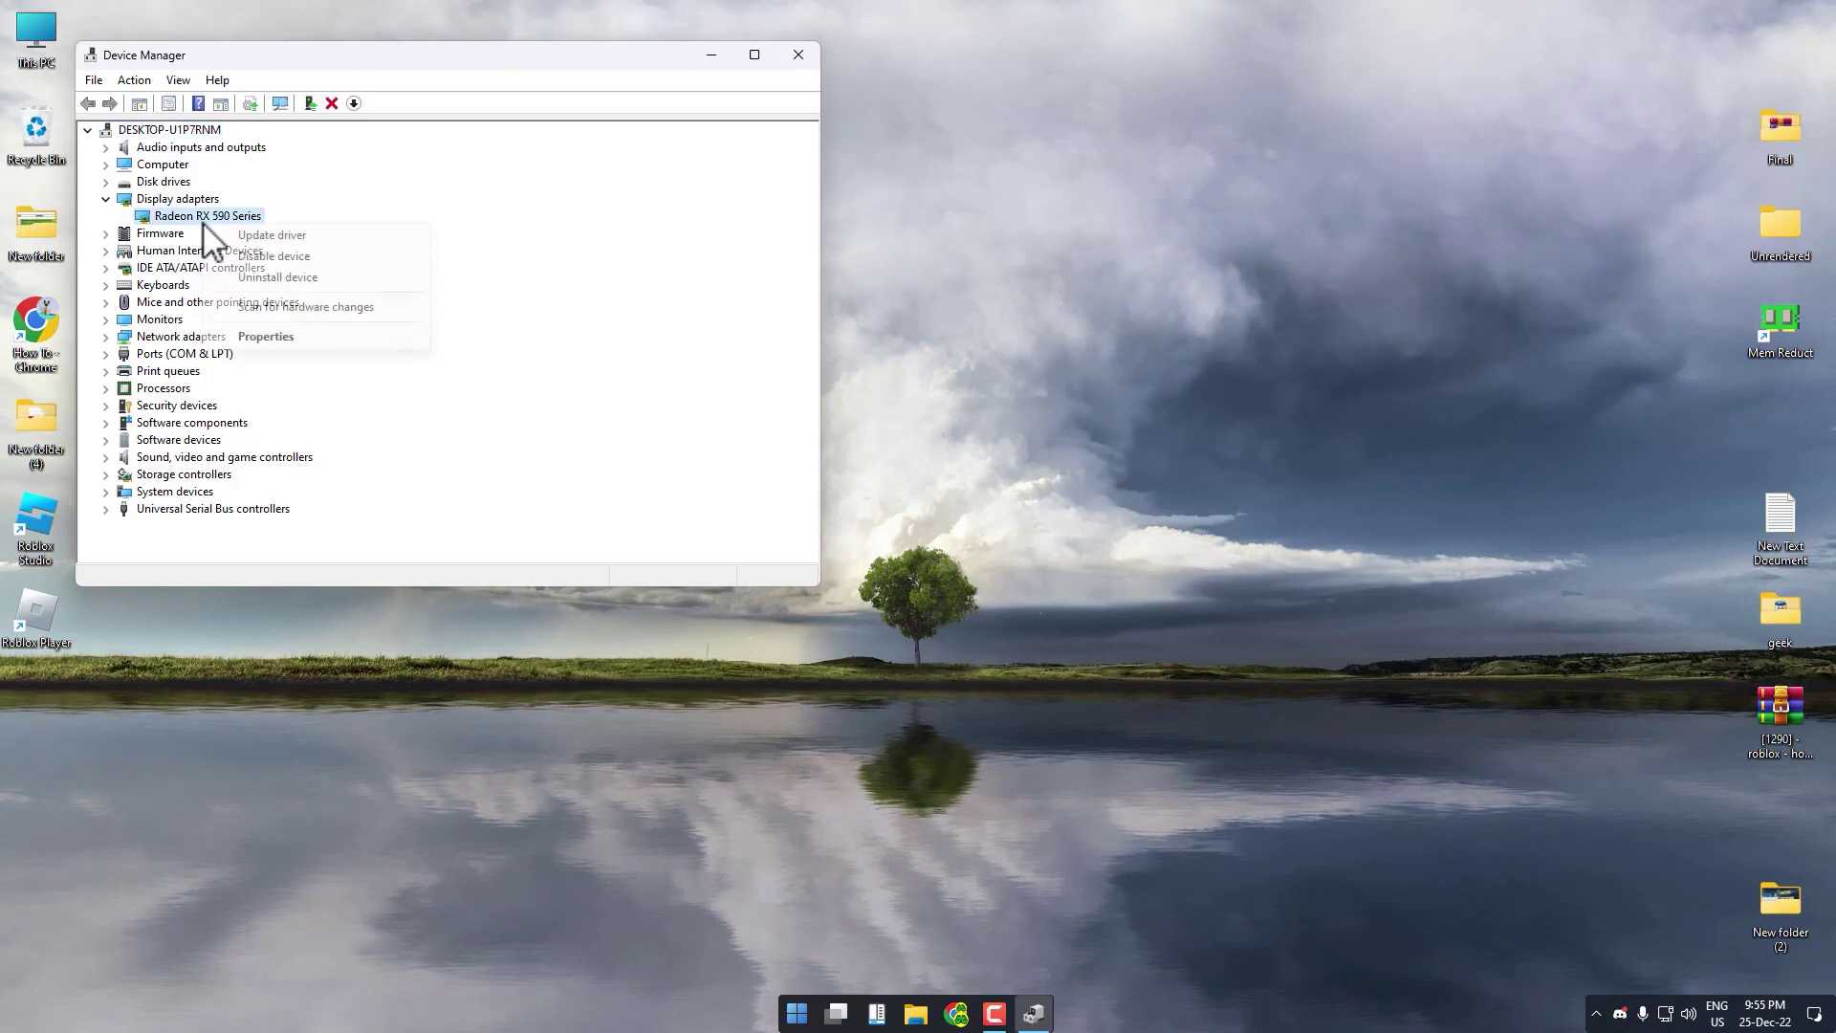
{"action": "left_click", "coordinate": [255, 240]}
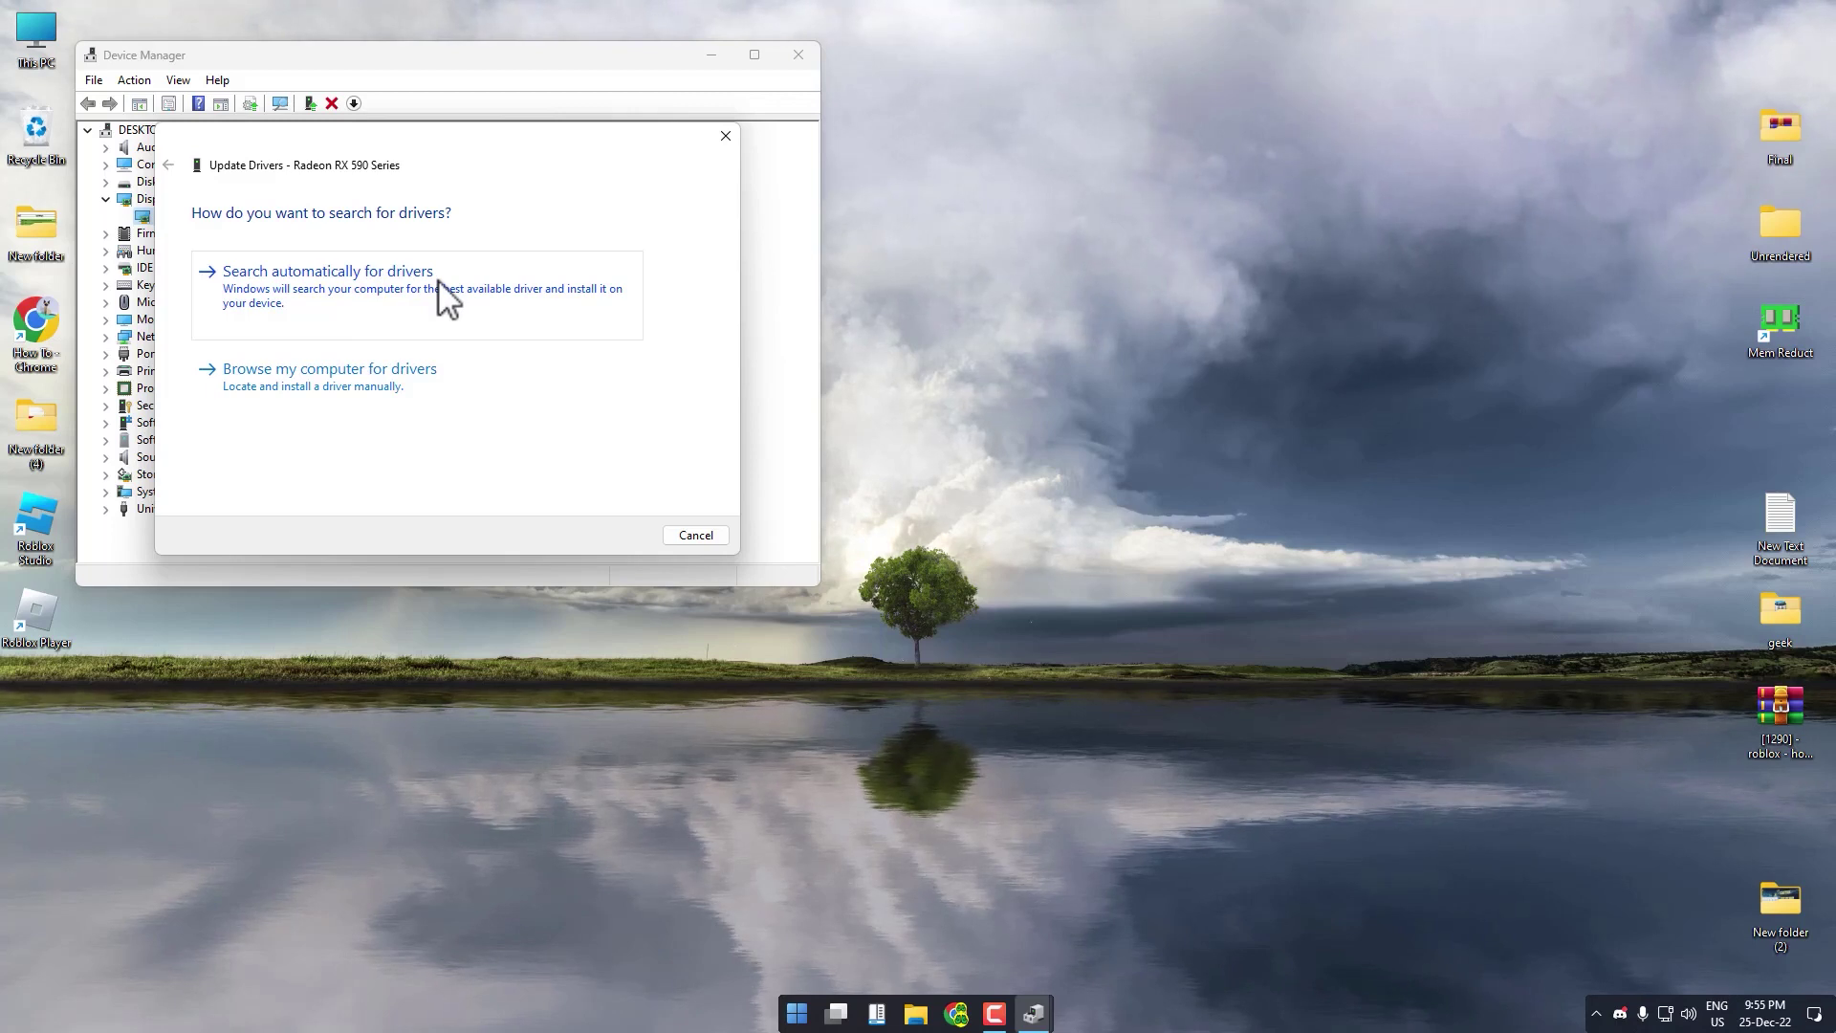
{"action": "left_click", "coordinate": [438, 279]}
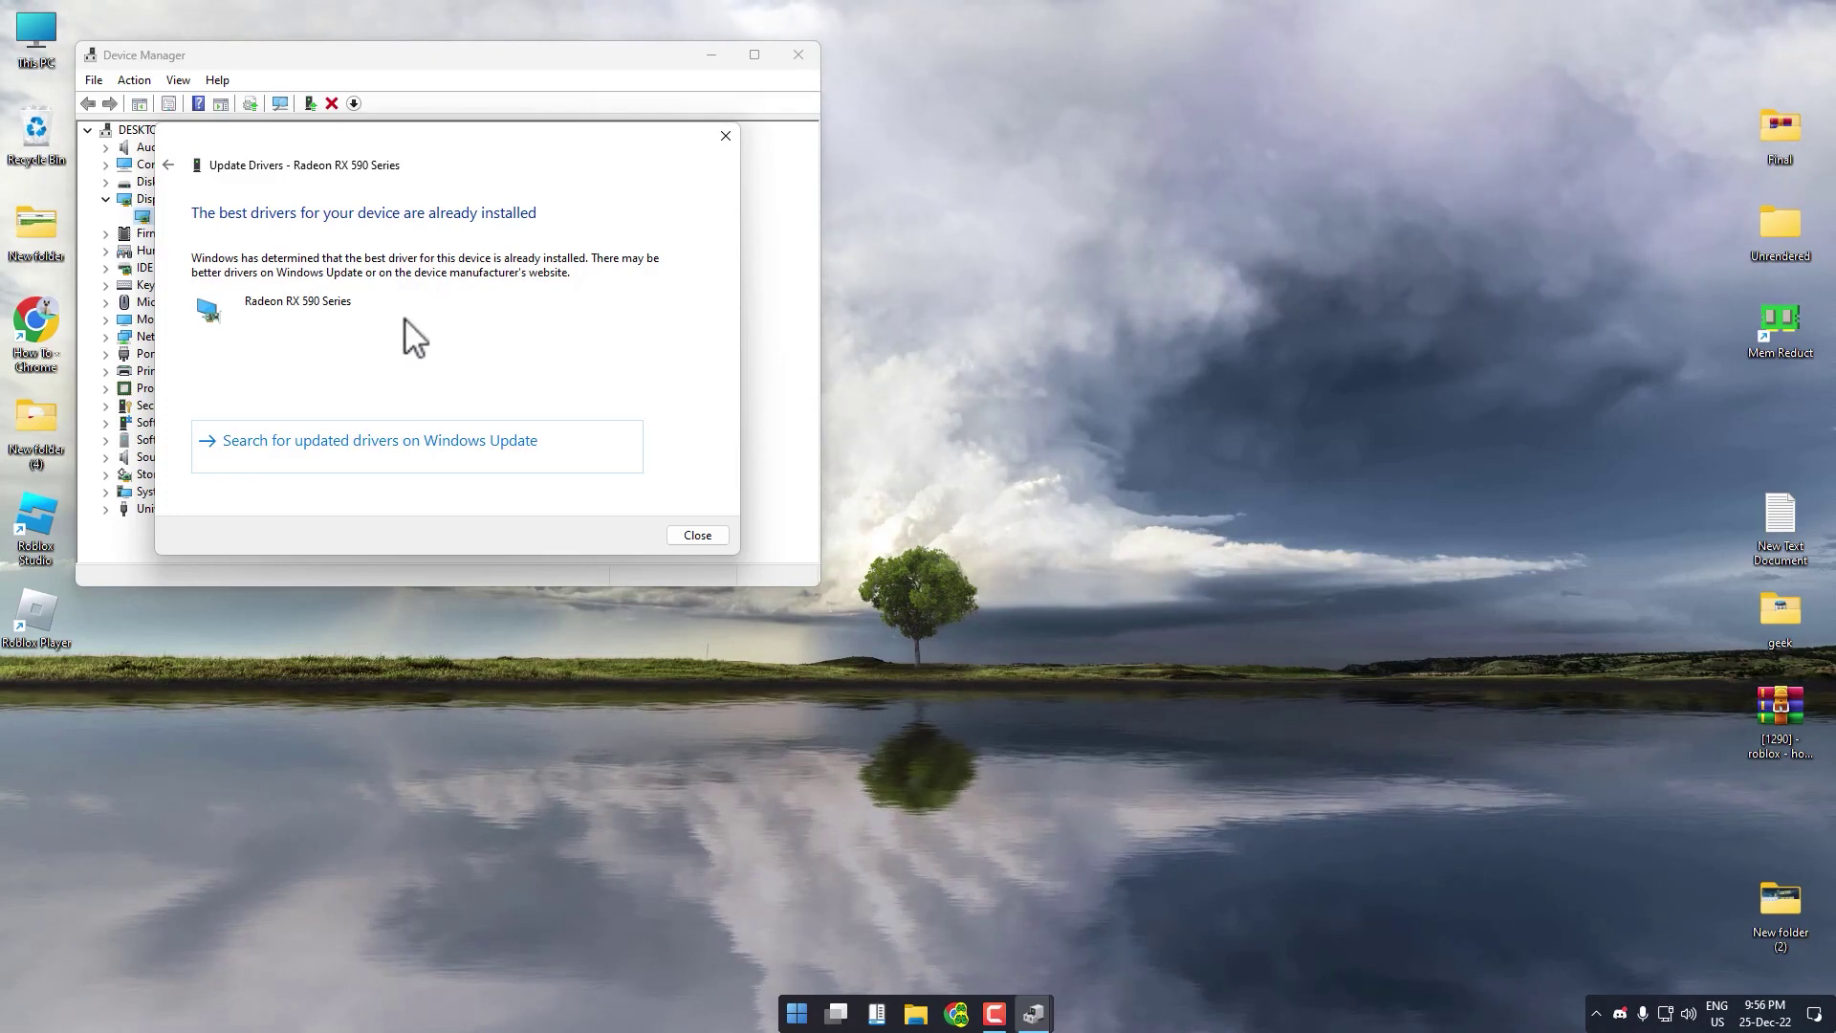
{"action": "left_click", "coordinate": [697, 536]}
{"action": "left_click", "coordinate": [798, 55]}
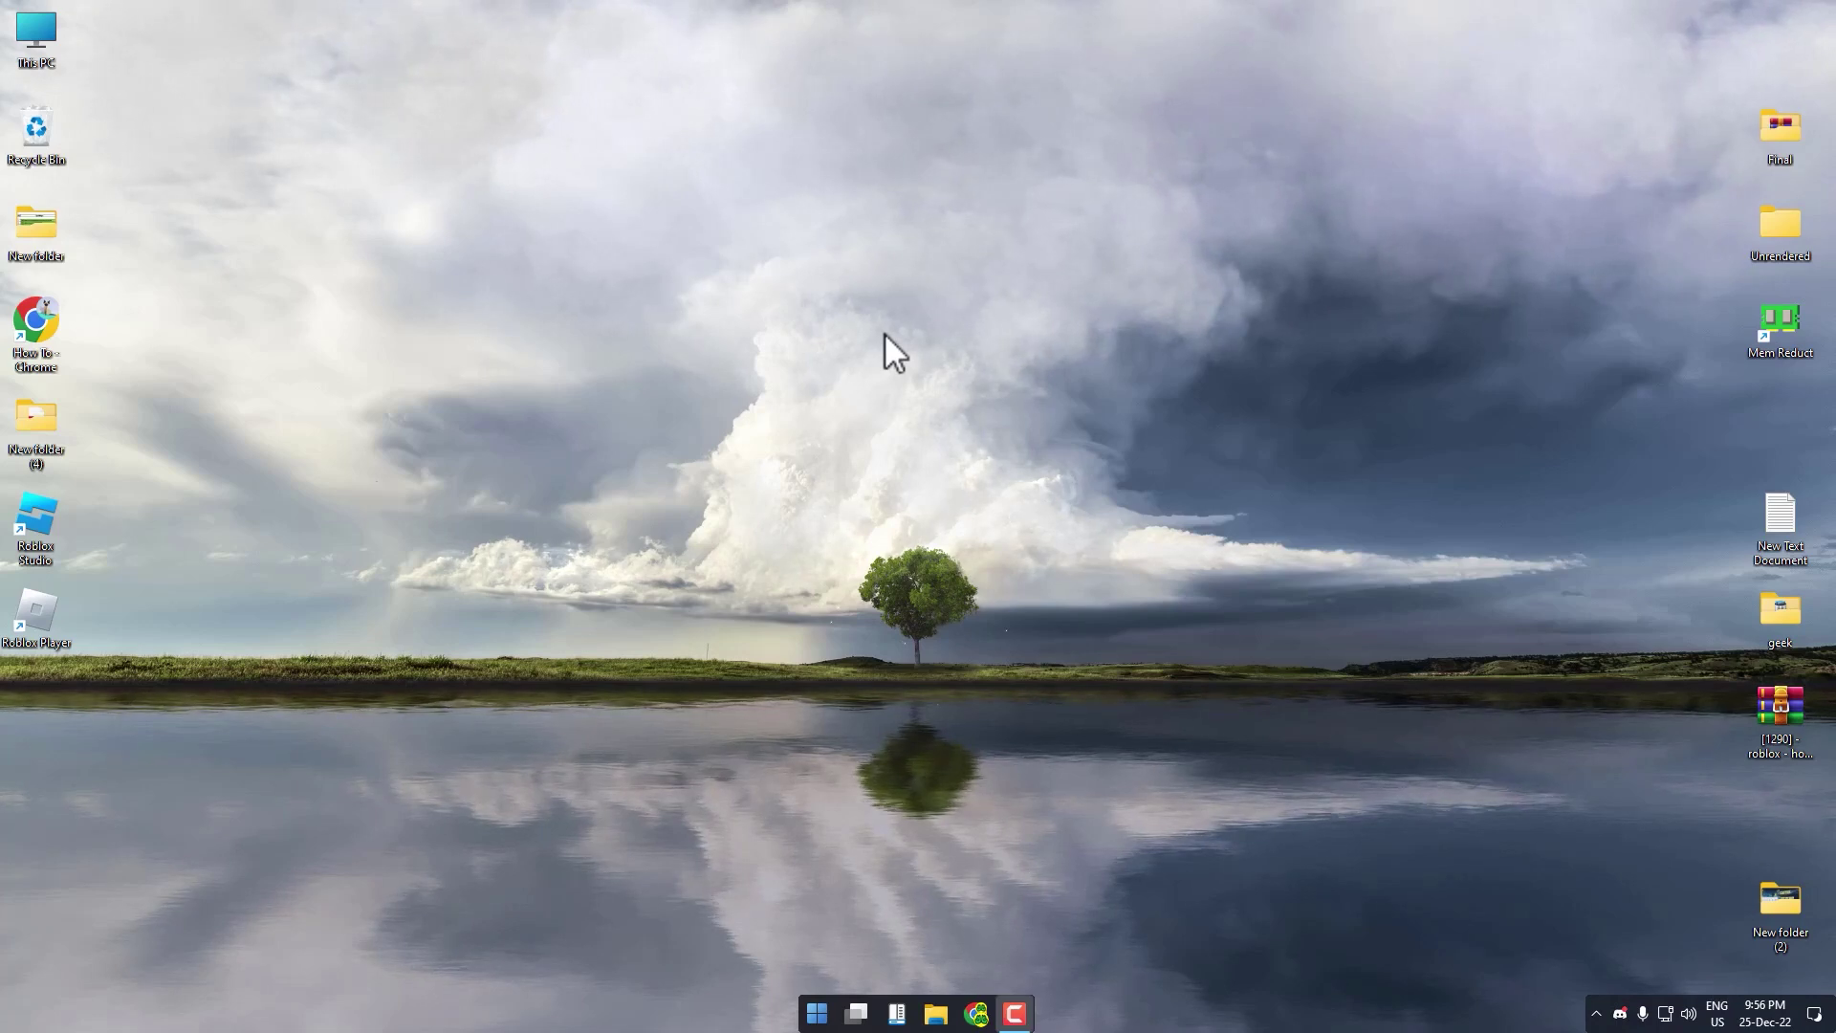
Find and open the Installed apps system settings page
{"action": "key", "text": "super"}
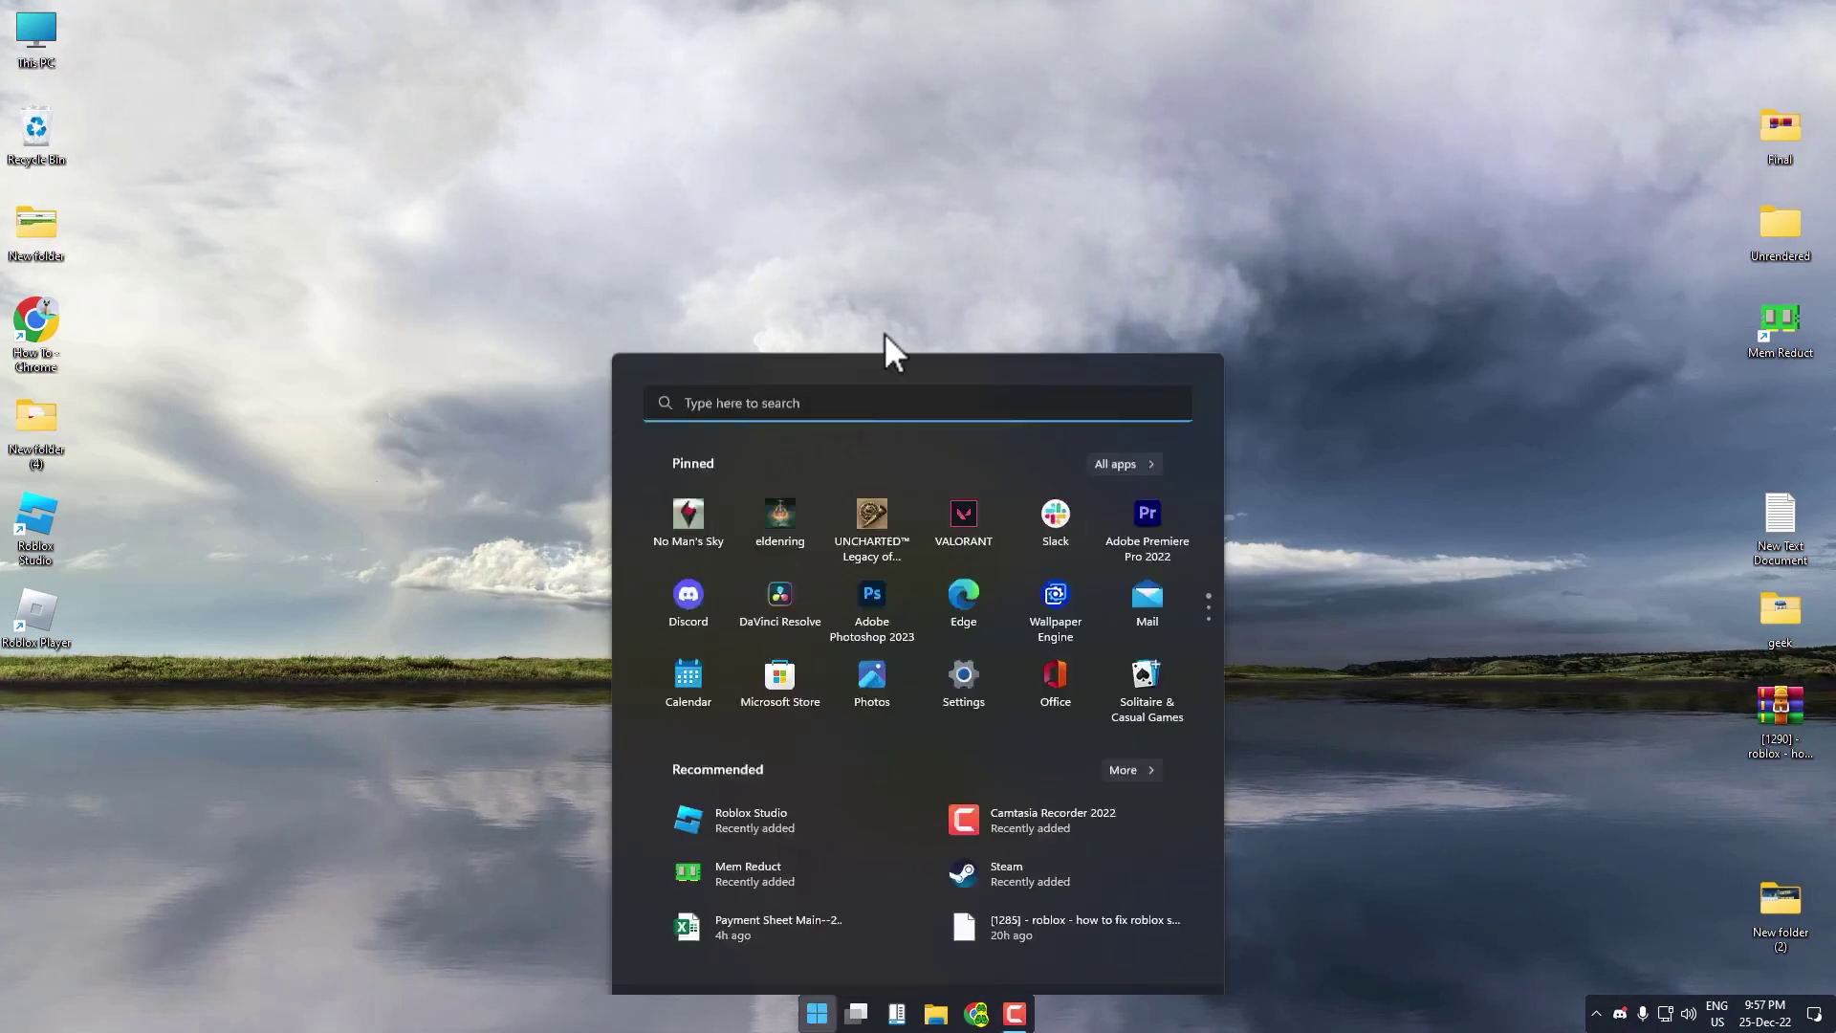
{"action": "type", "text": "installed apps"}
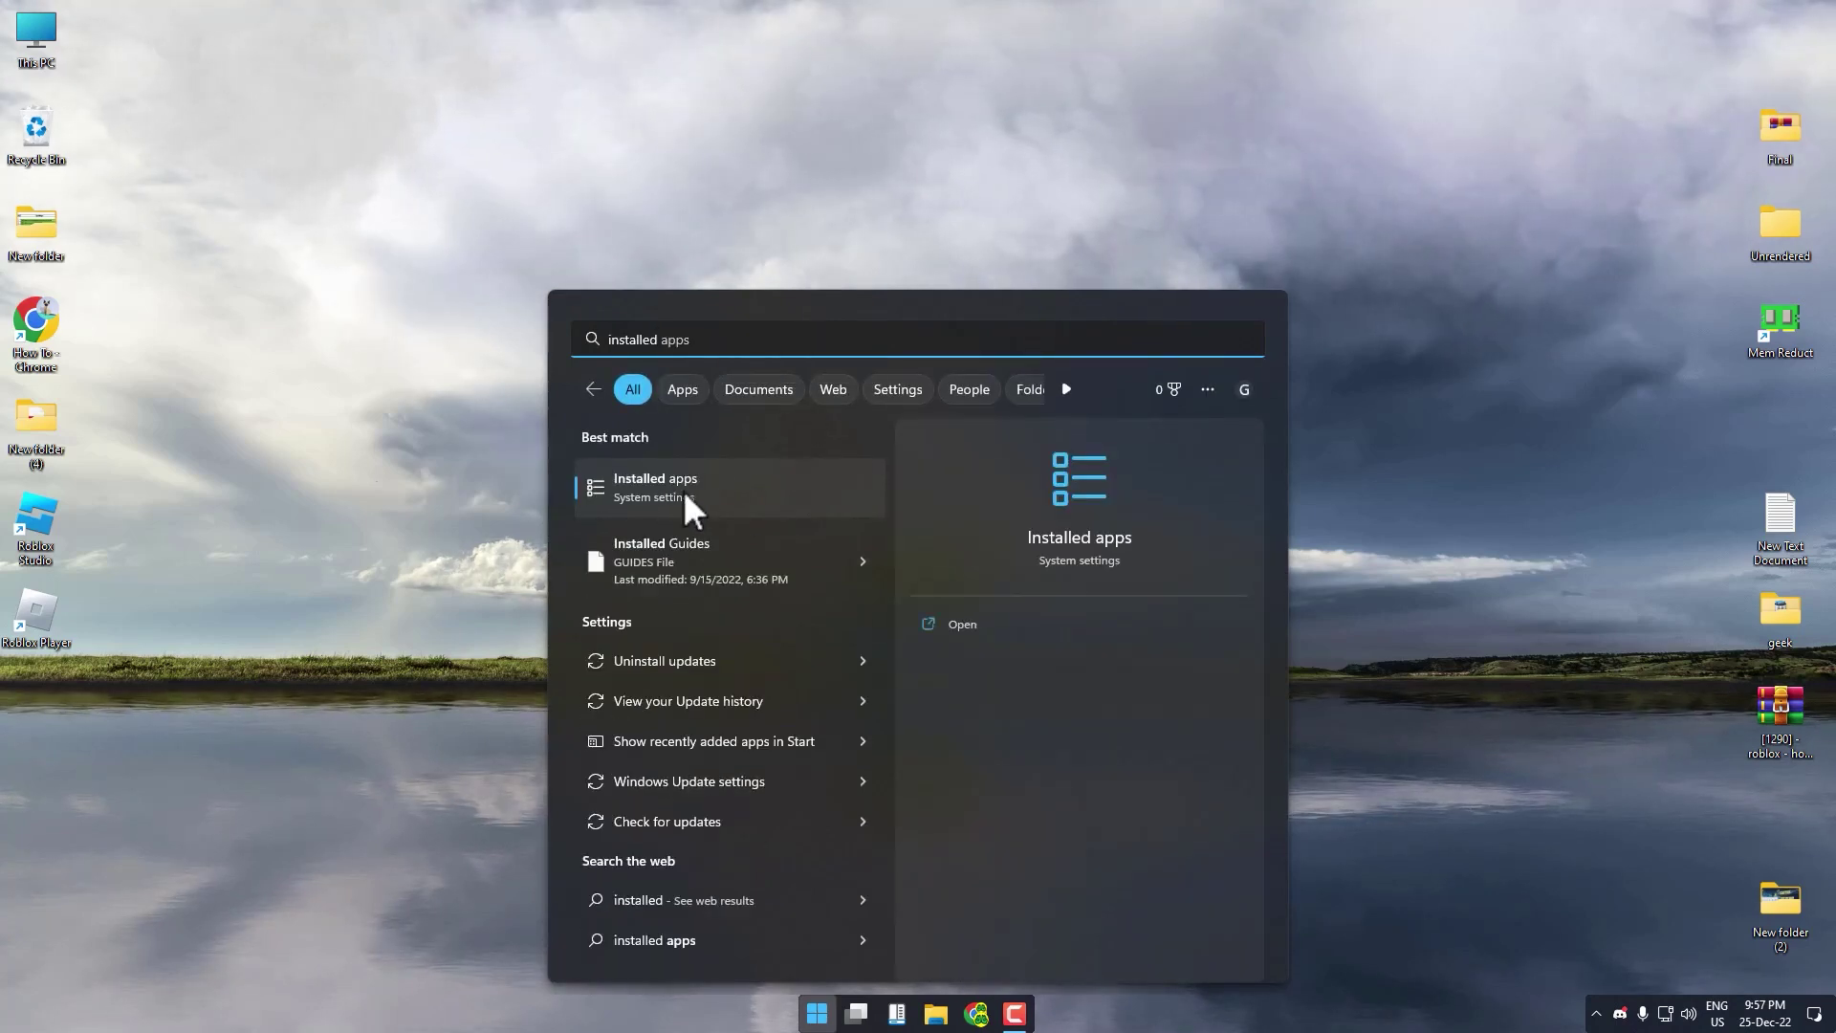
{"action": "left_click", "coordinate": [685, 495]}
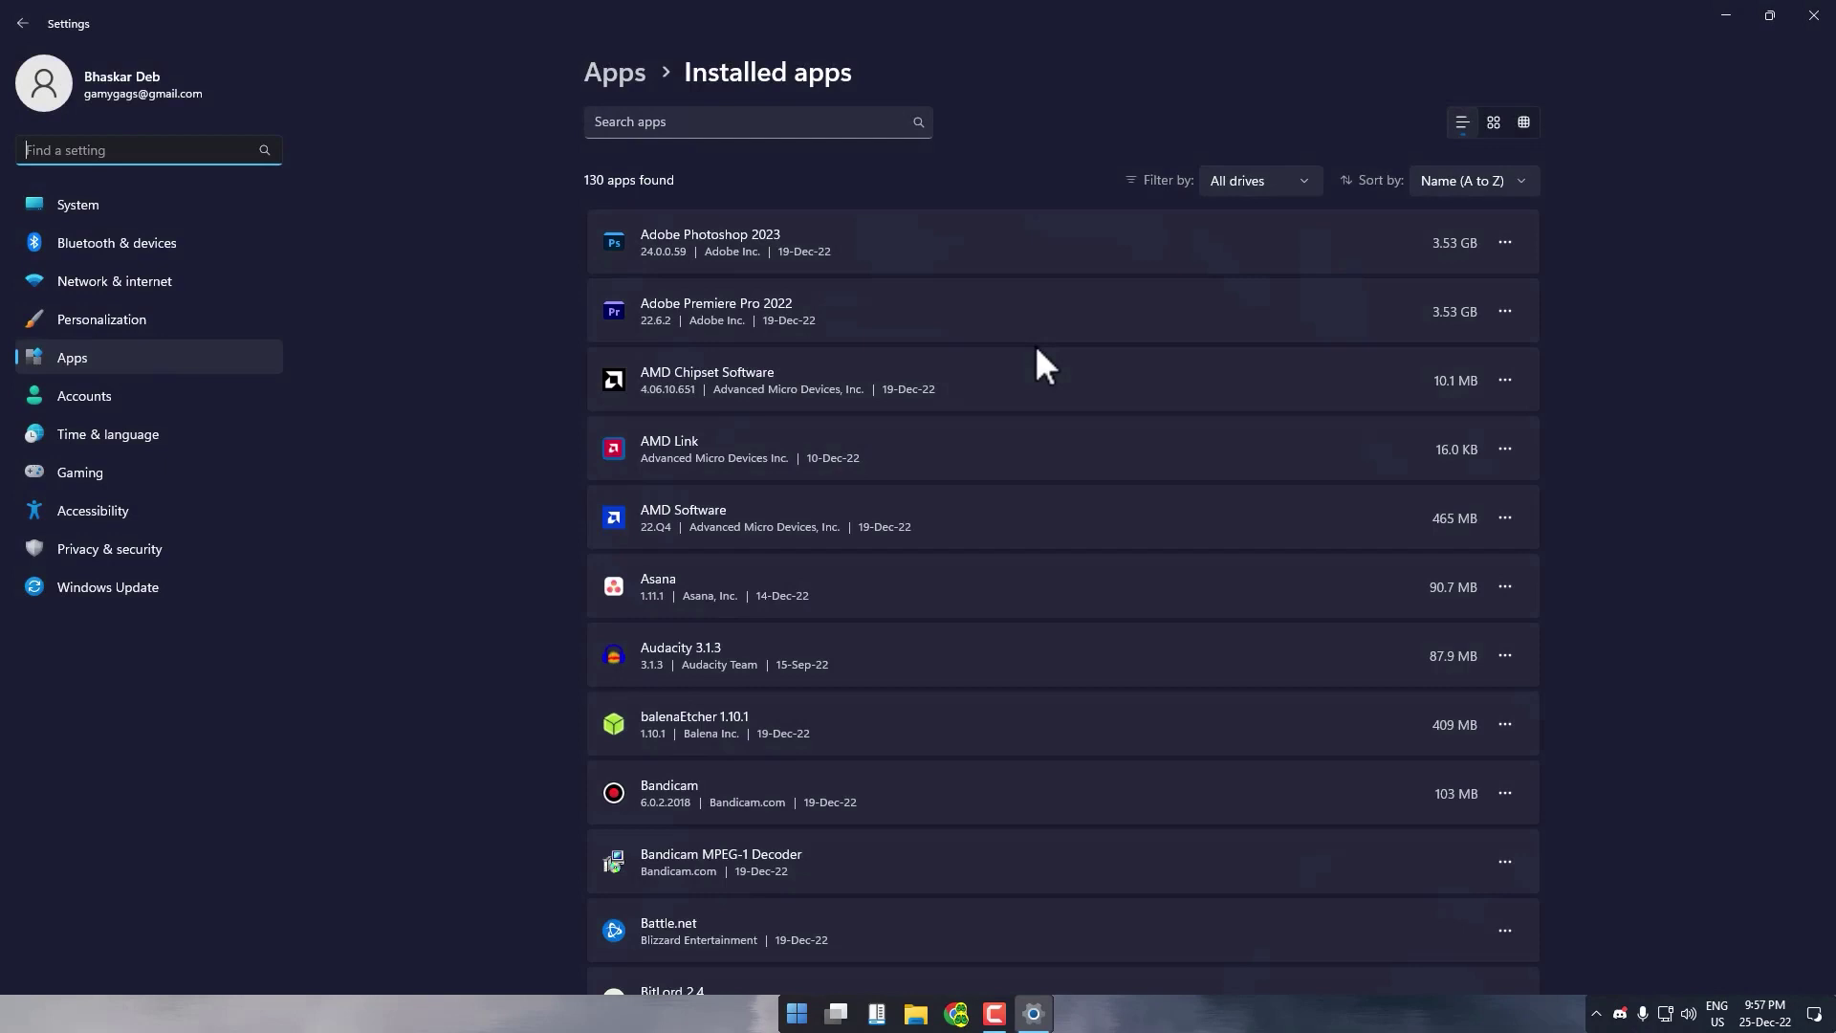
Set Calculator's background apps permission to Never in its advanced options and return to the installed apps list
{"action": "scroll", "coordinate": [1037, 350], "scroll_direction": "down", "scroll_amount": 6}
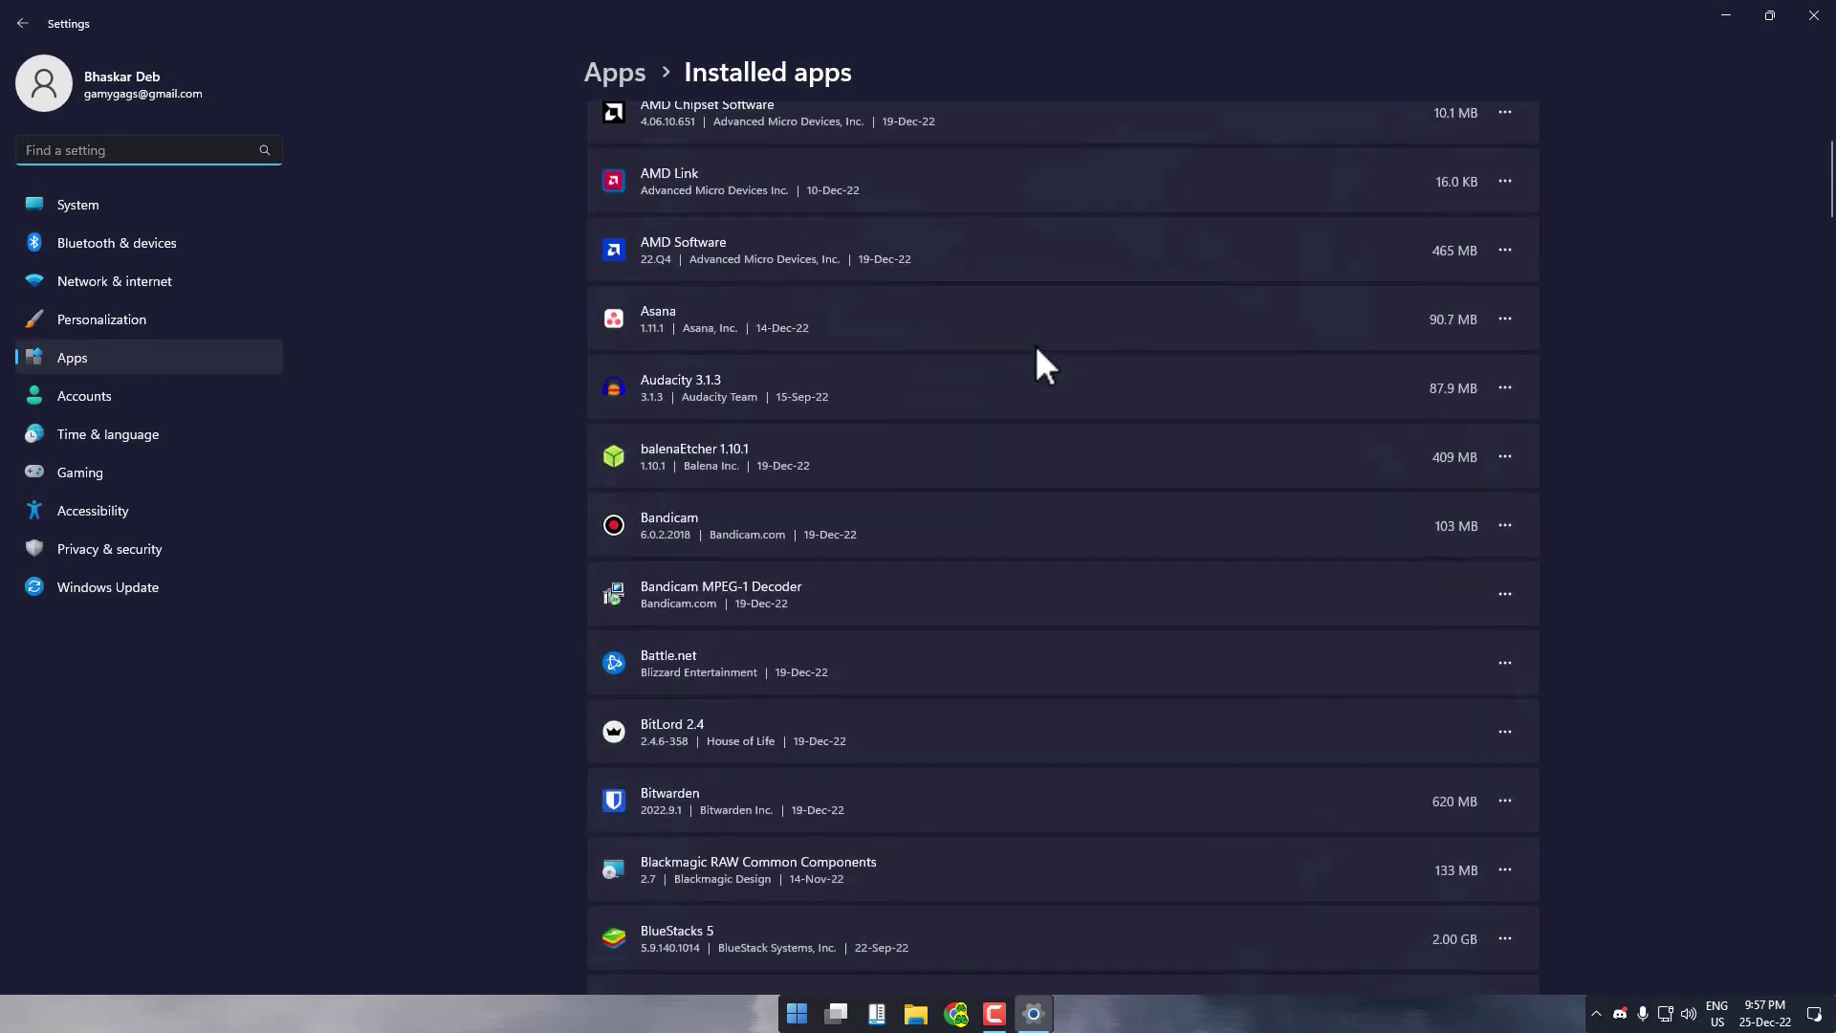
{"action": "scroll", "coordinate": [1037, 350], "scroll_direction": "down", "scroll_amount": 3}
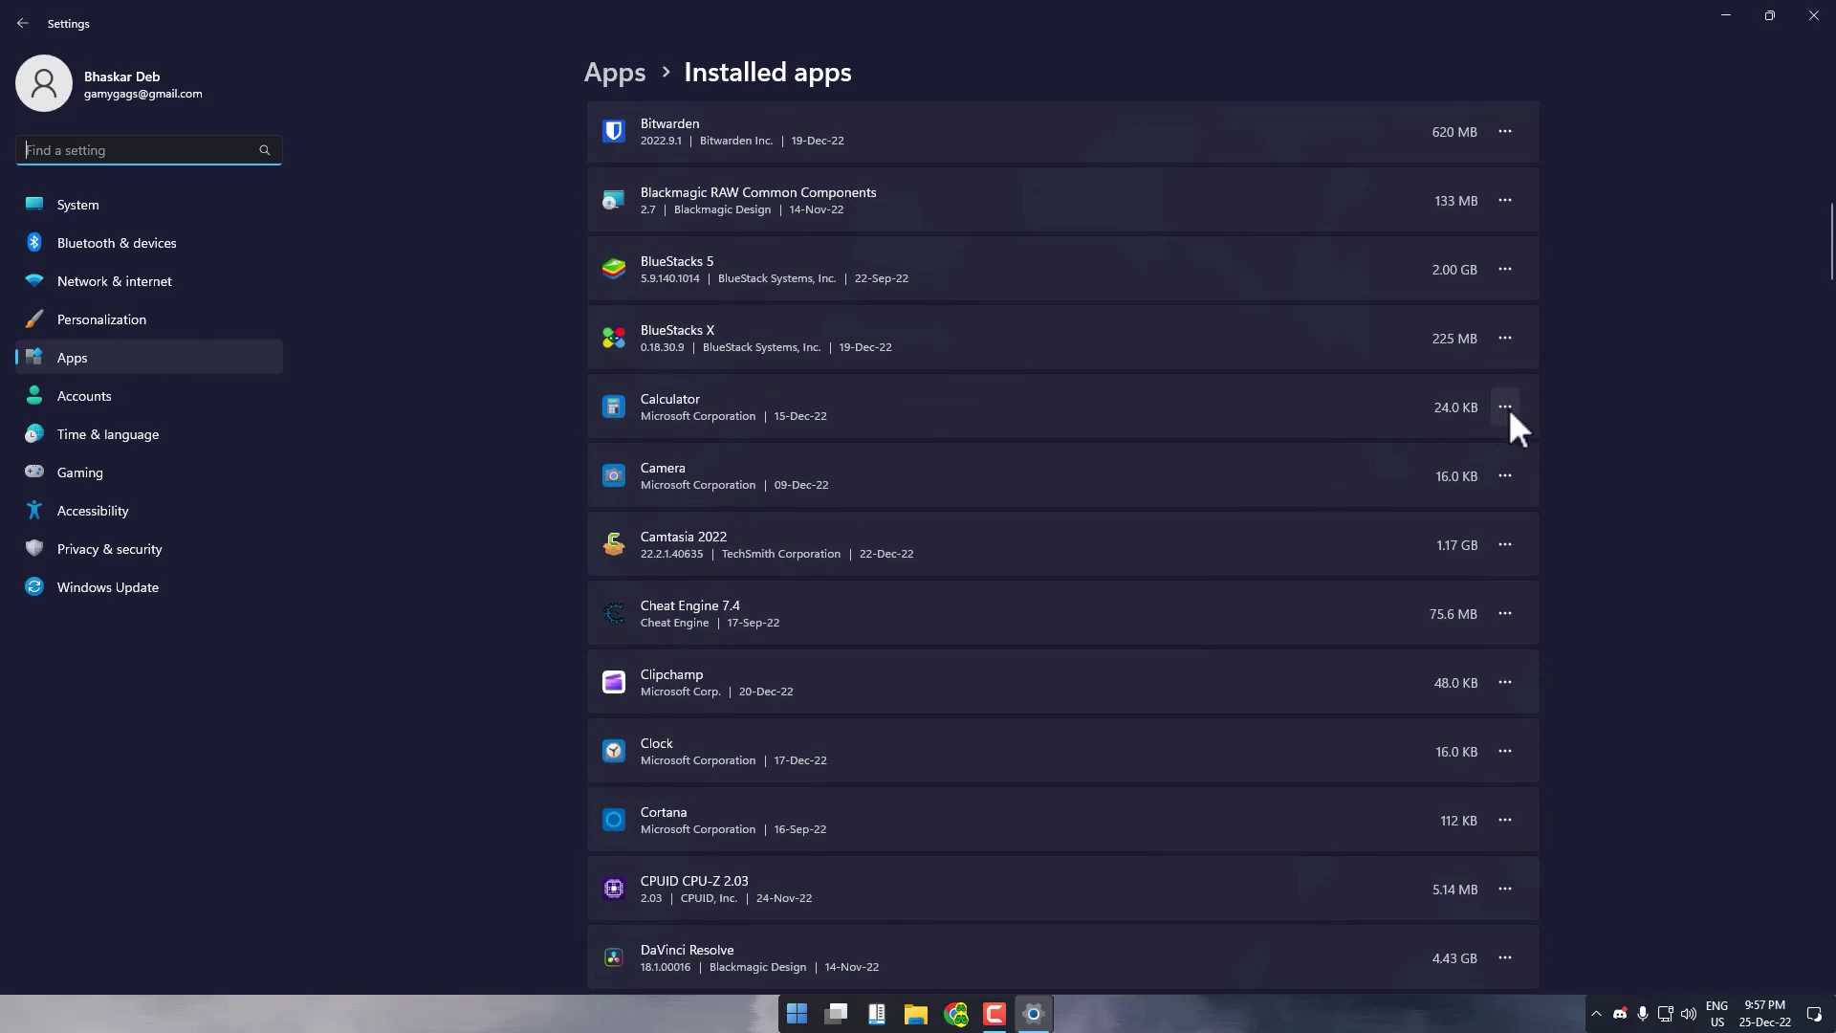
{"action": "left_click", "coordinate": [1505, 408]}
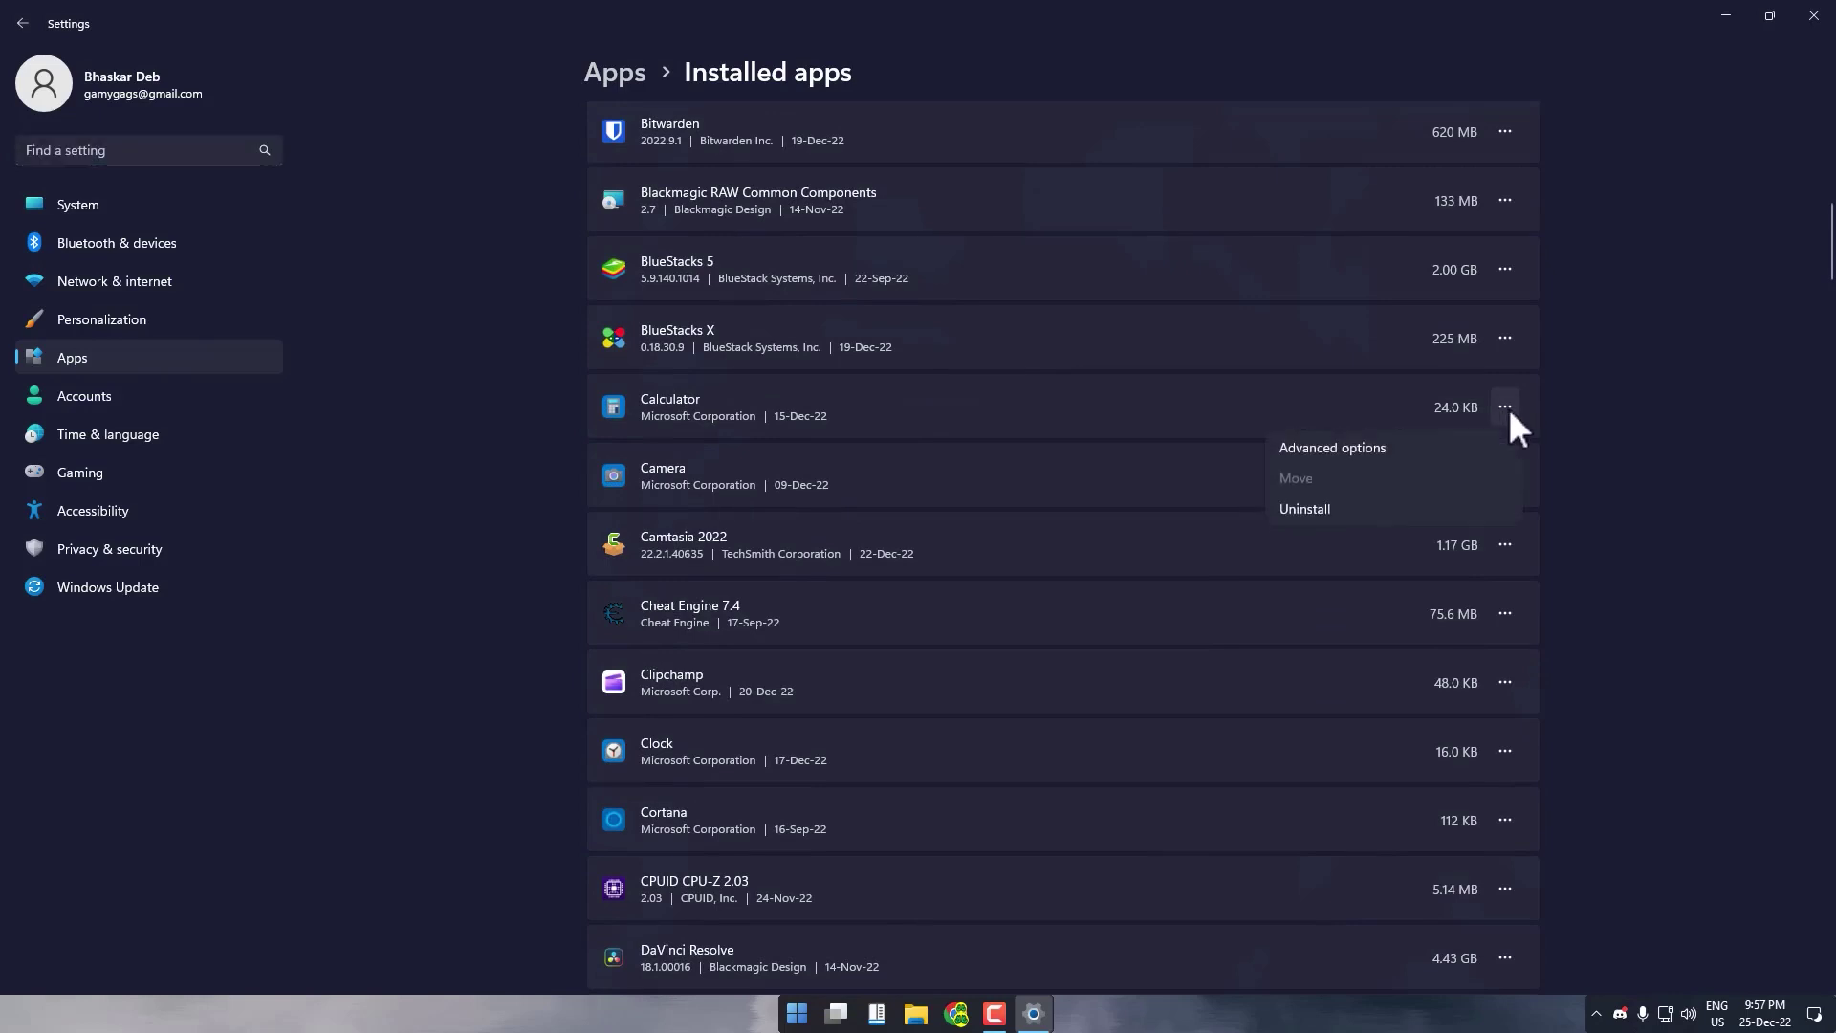
{"action": "left_click", "coordinate": [1381, 446]}
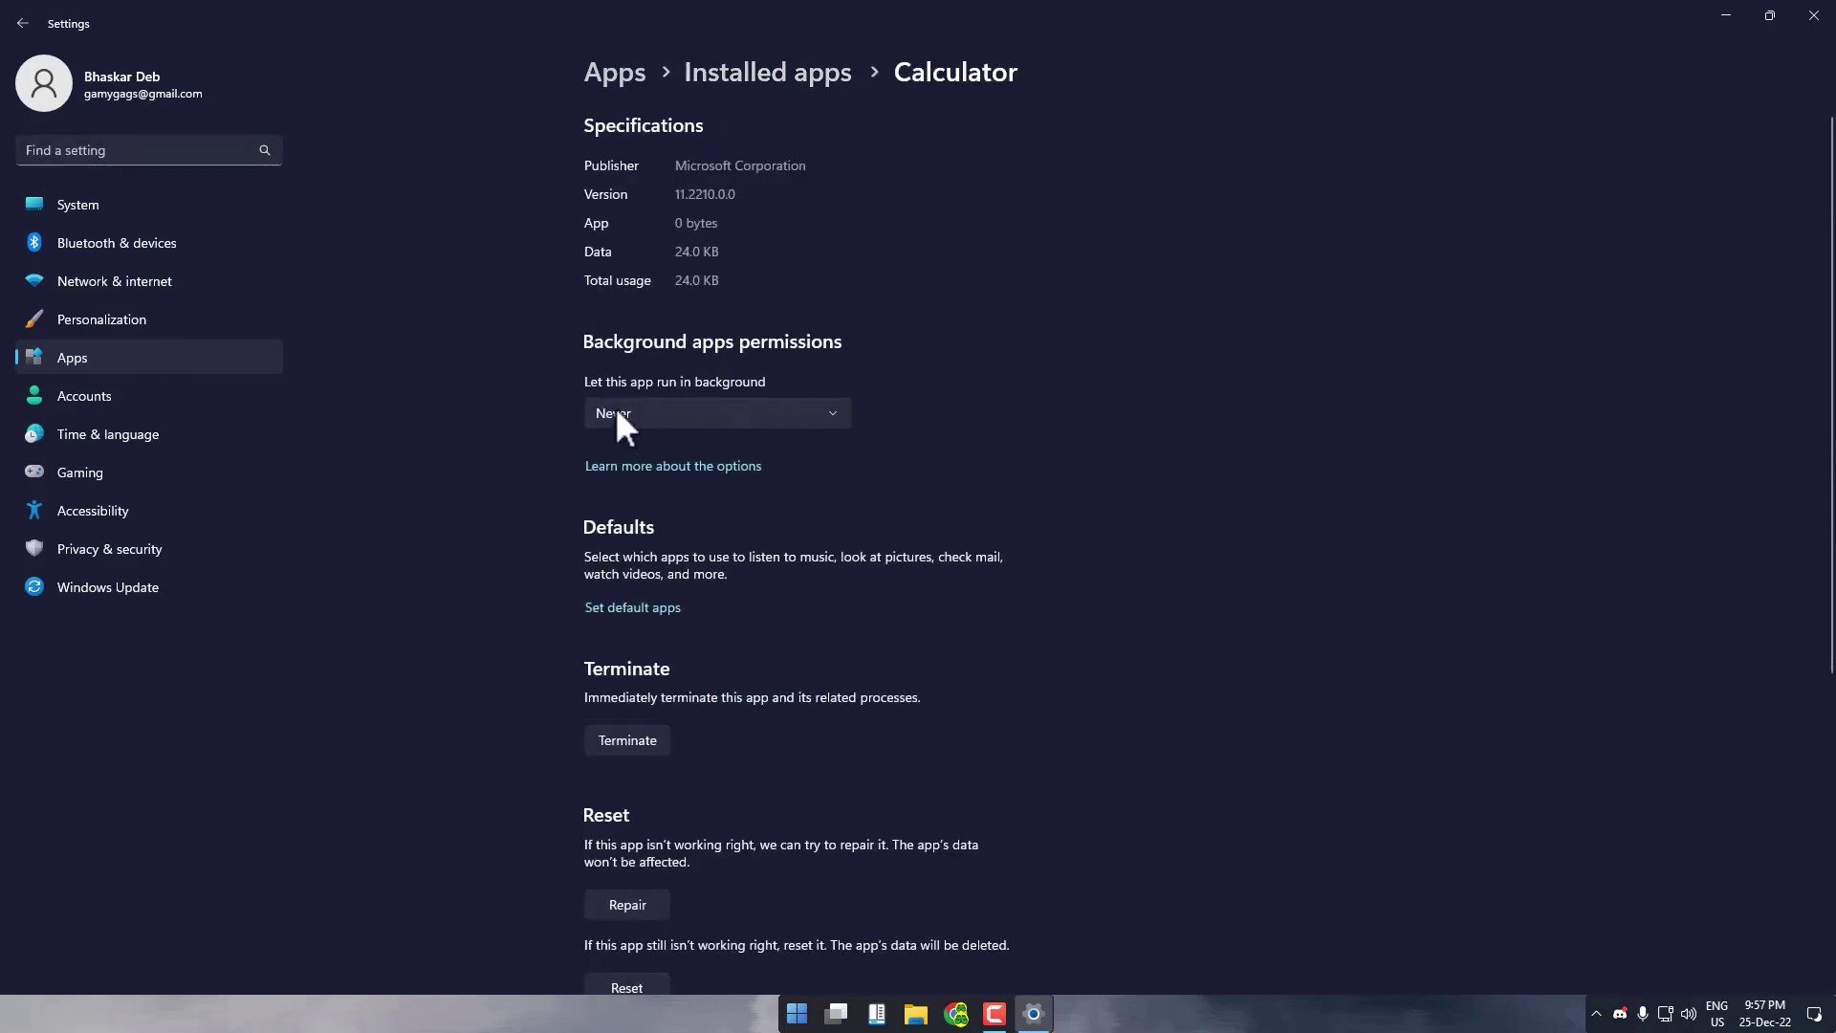
{"action": "left_click", "coordinate": [829, 429]}
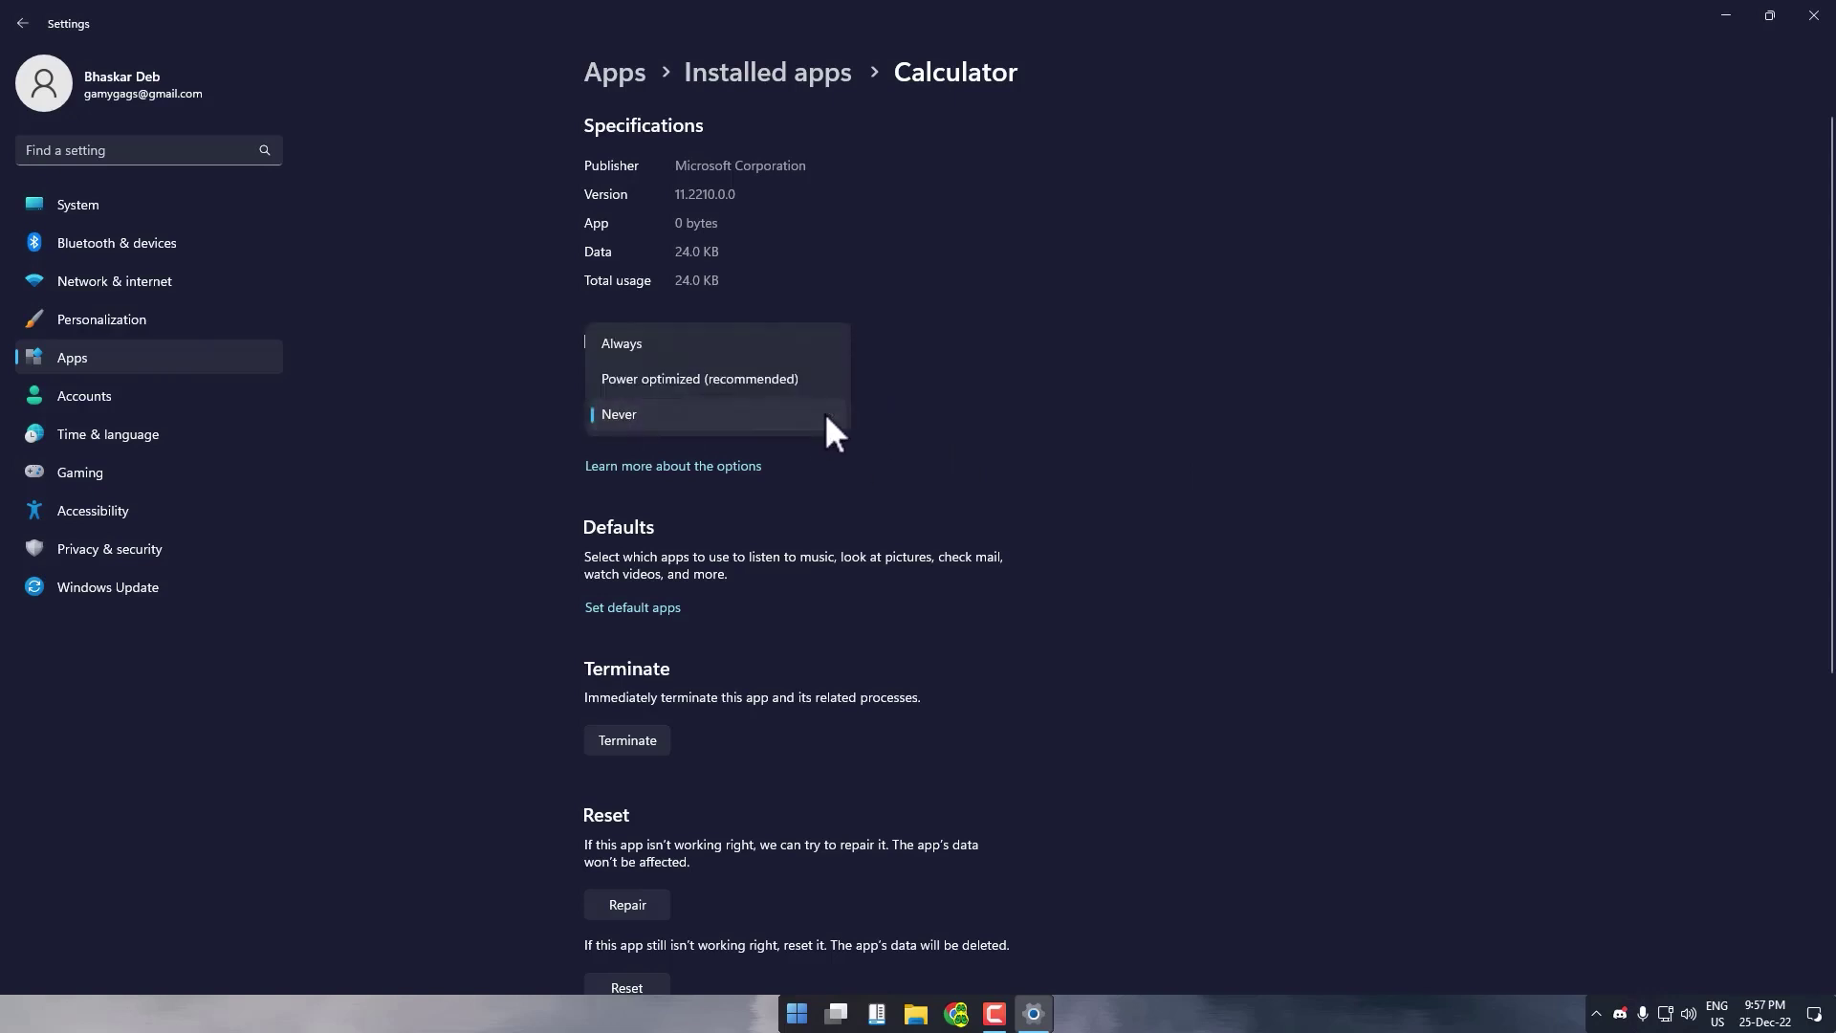
{"action": "left_click", "coordinate": [616, 414]}
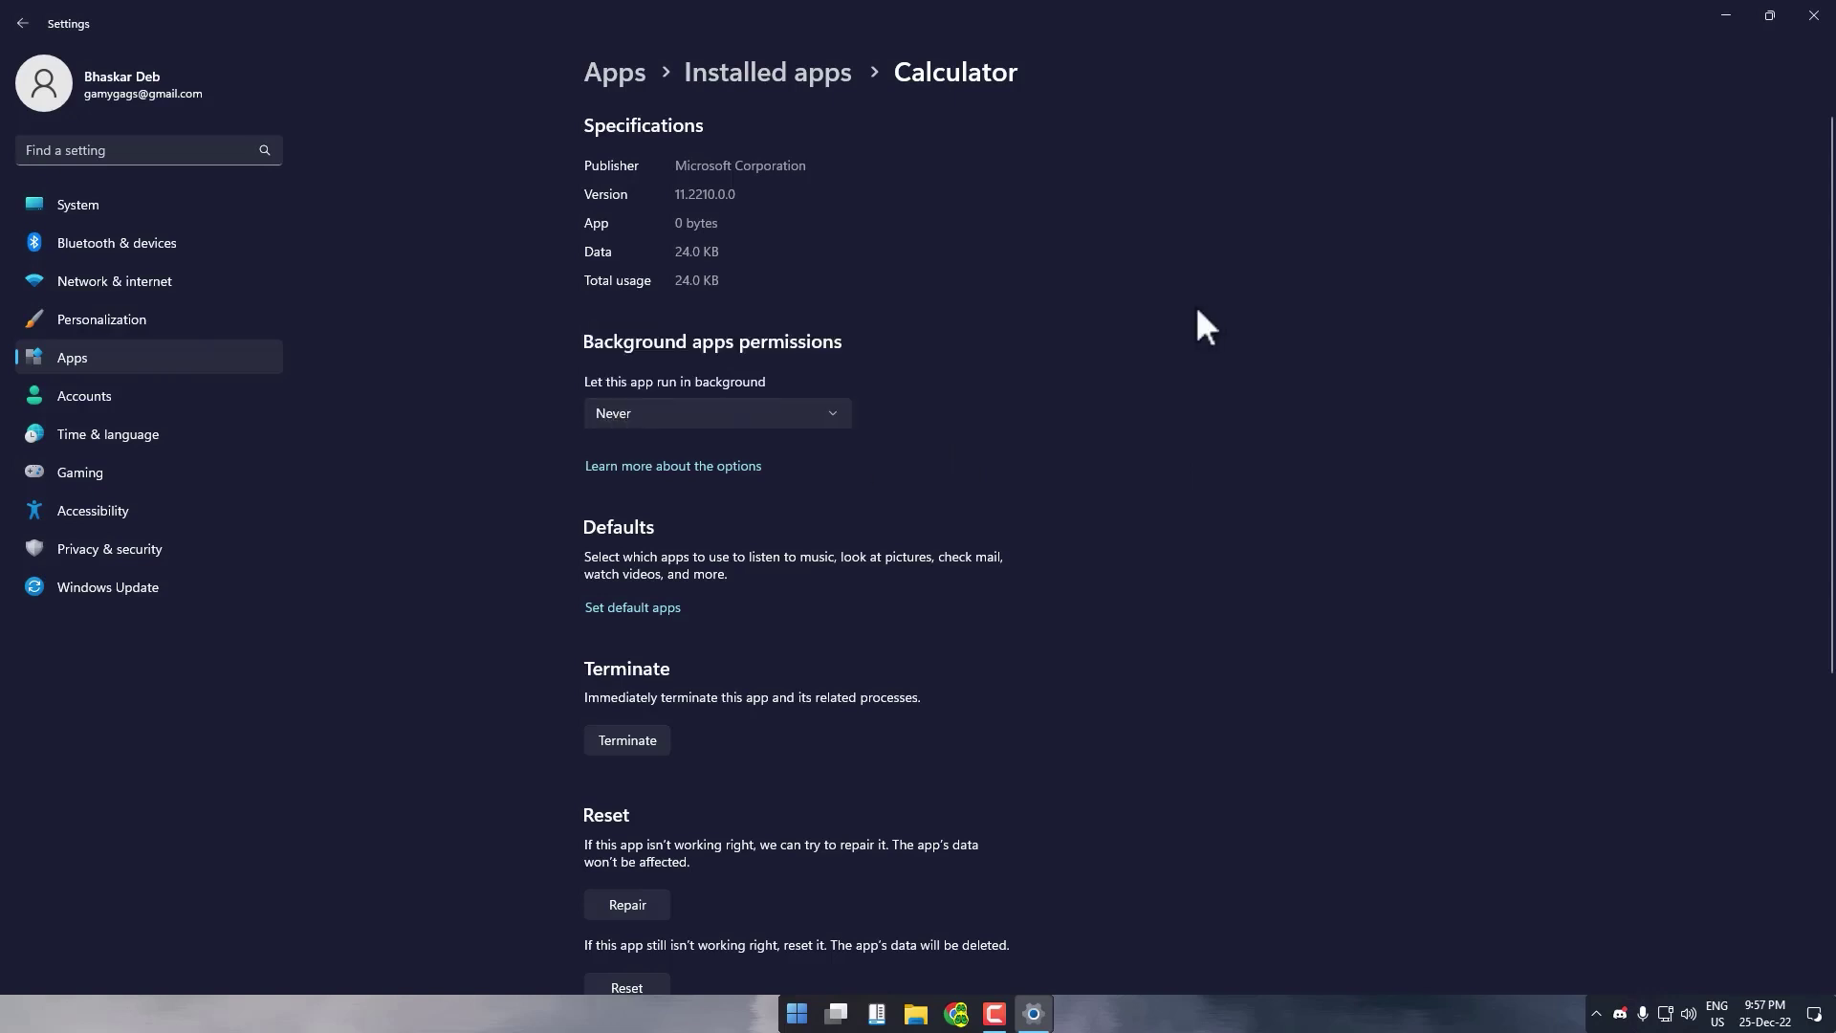
{"action": "left_click", "coordinate": [22, 23]}
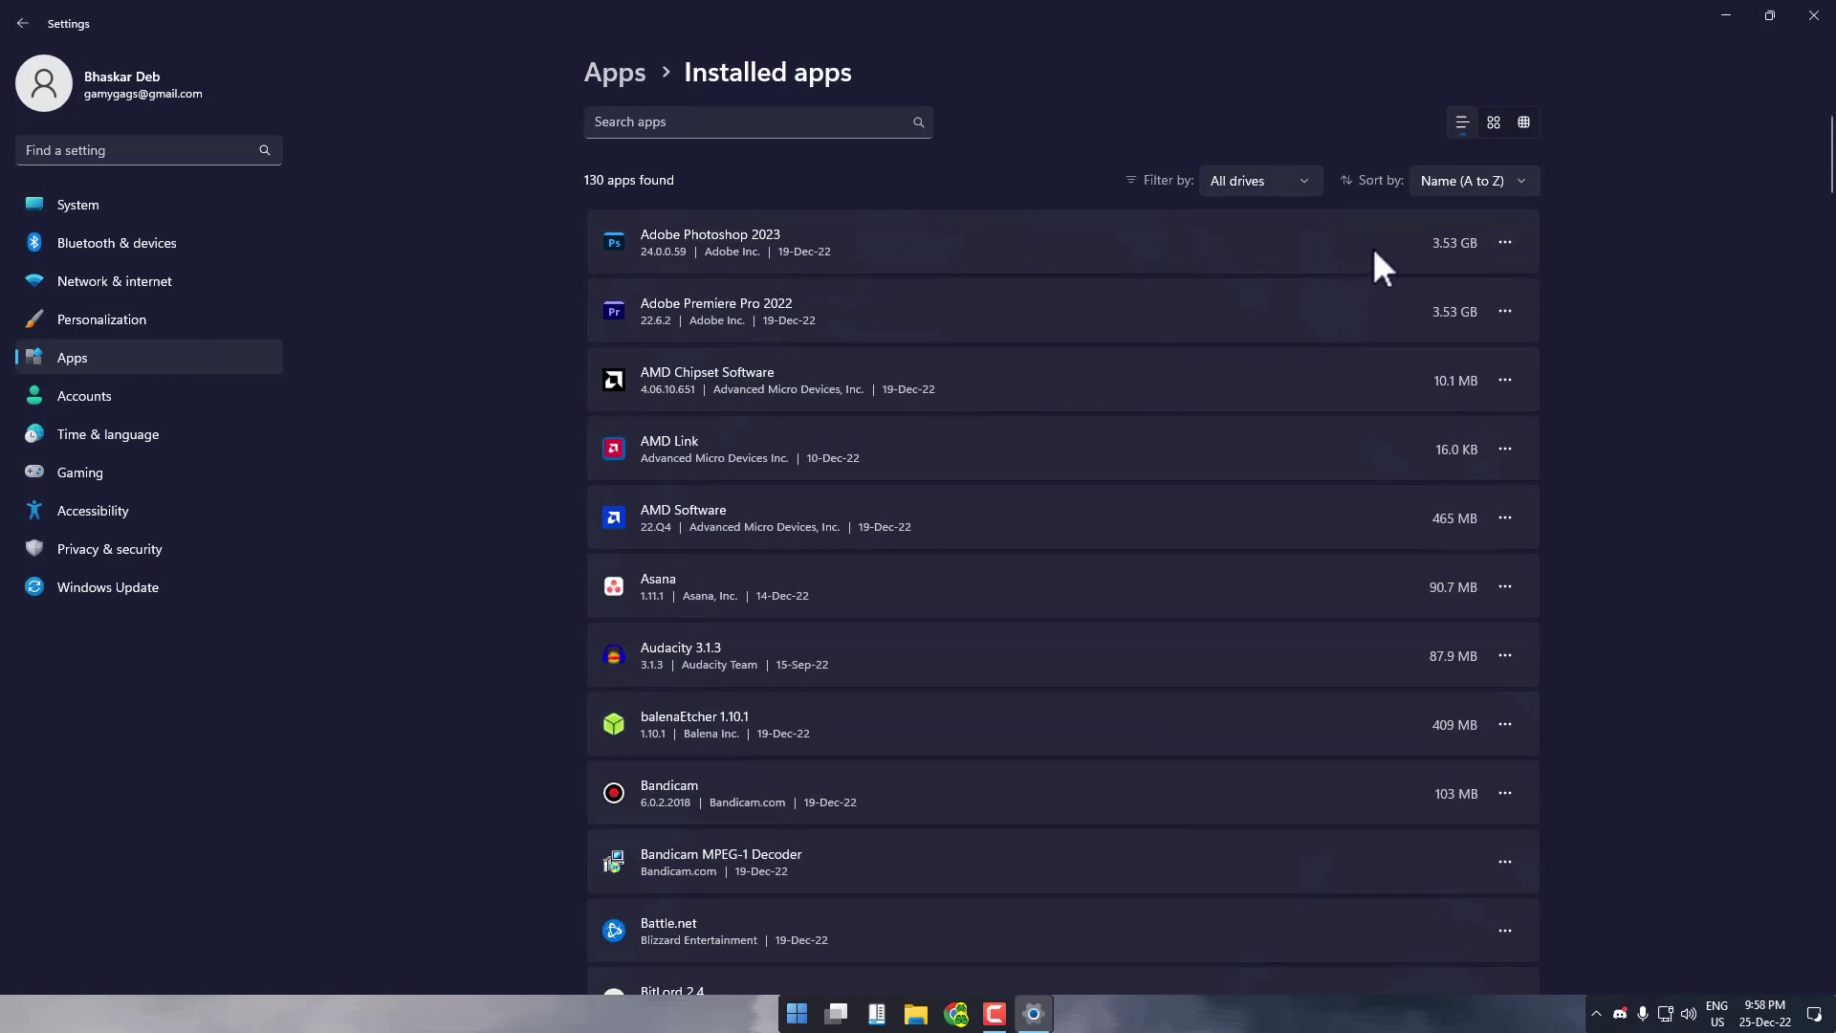
Check which options Adobe Photoshop 2023 offers in the installed apps list, and close Settings
{"action": "left_click", "coordinate": [1505, 243]}
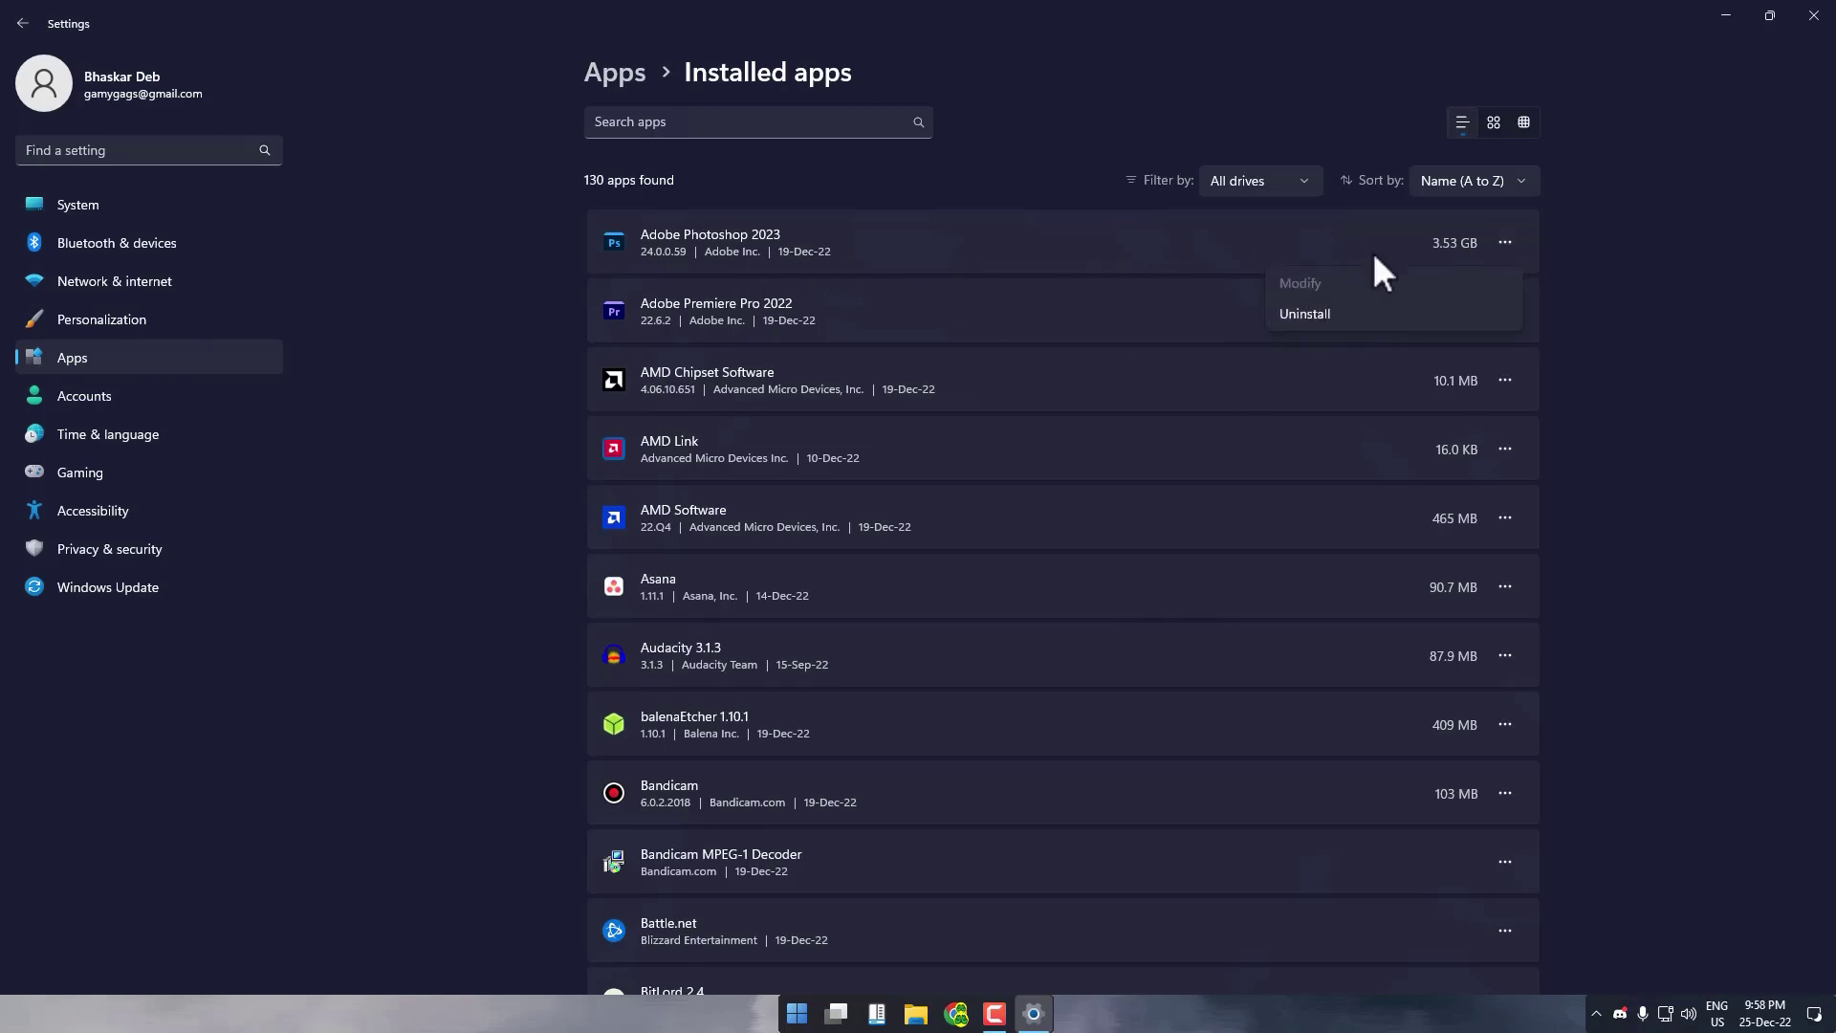
{"action": "left_click", "coordinate": [1051, 257]}
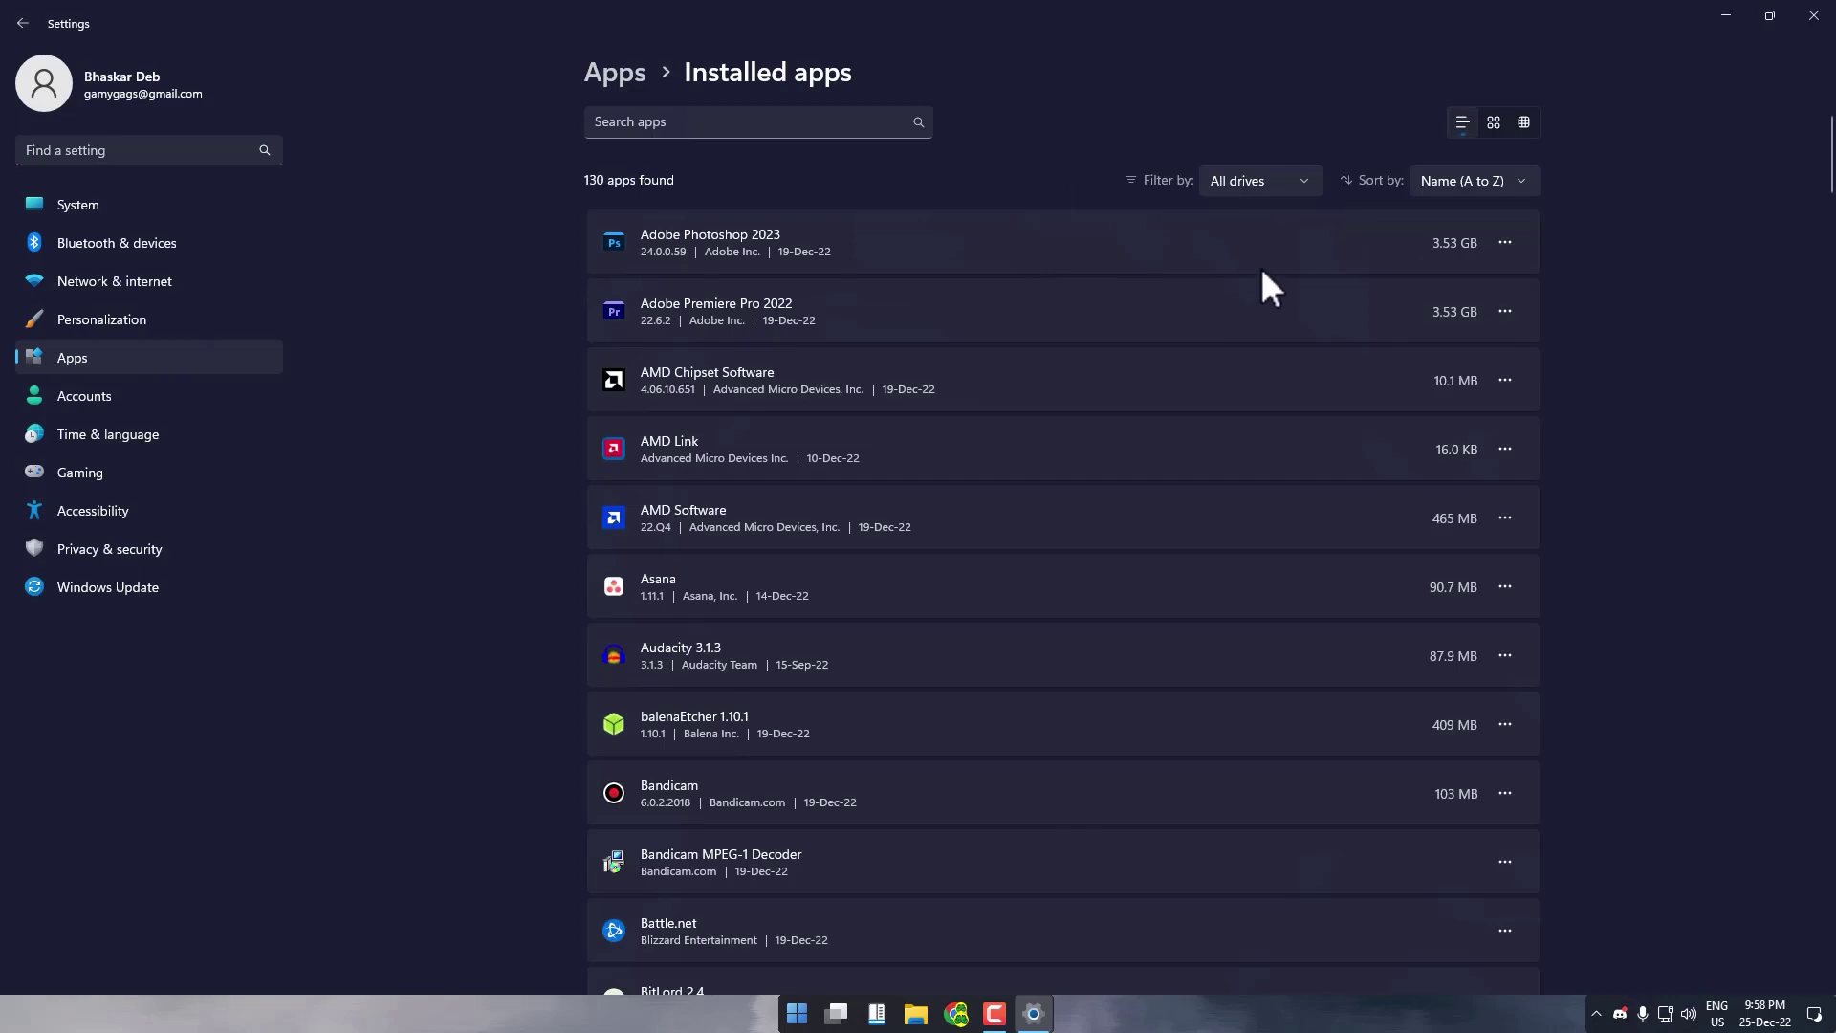
{"action": "left_click", "coordinate": [1767, 17]}
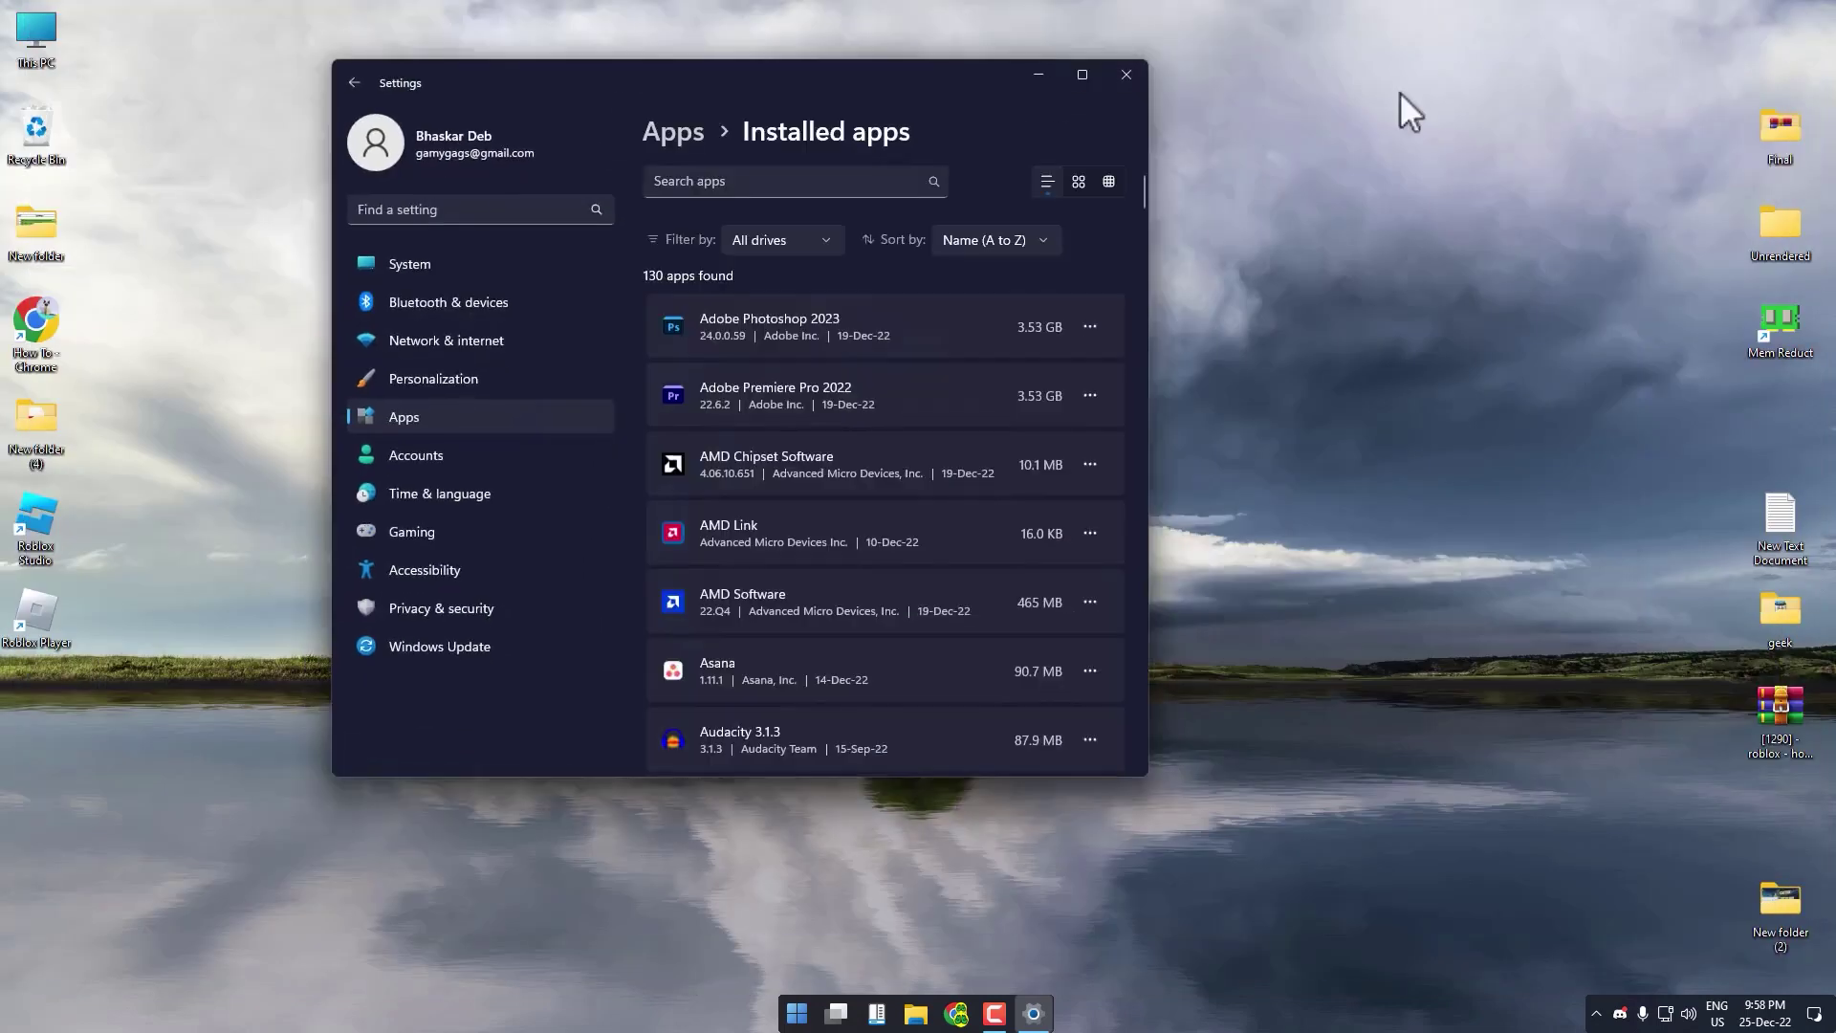
{"action": "left_click", "coordinate": [1128, 72]}
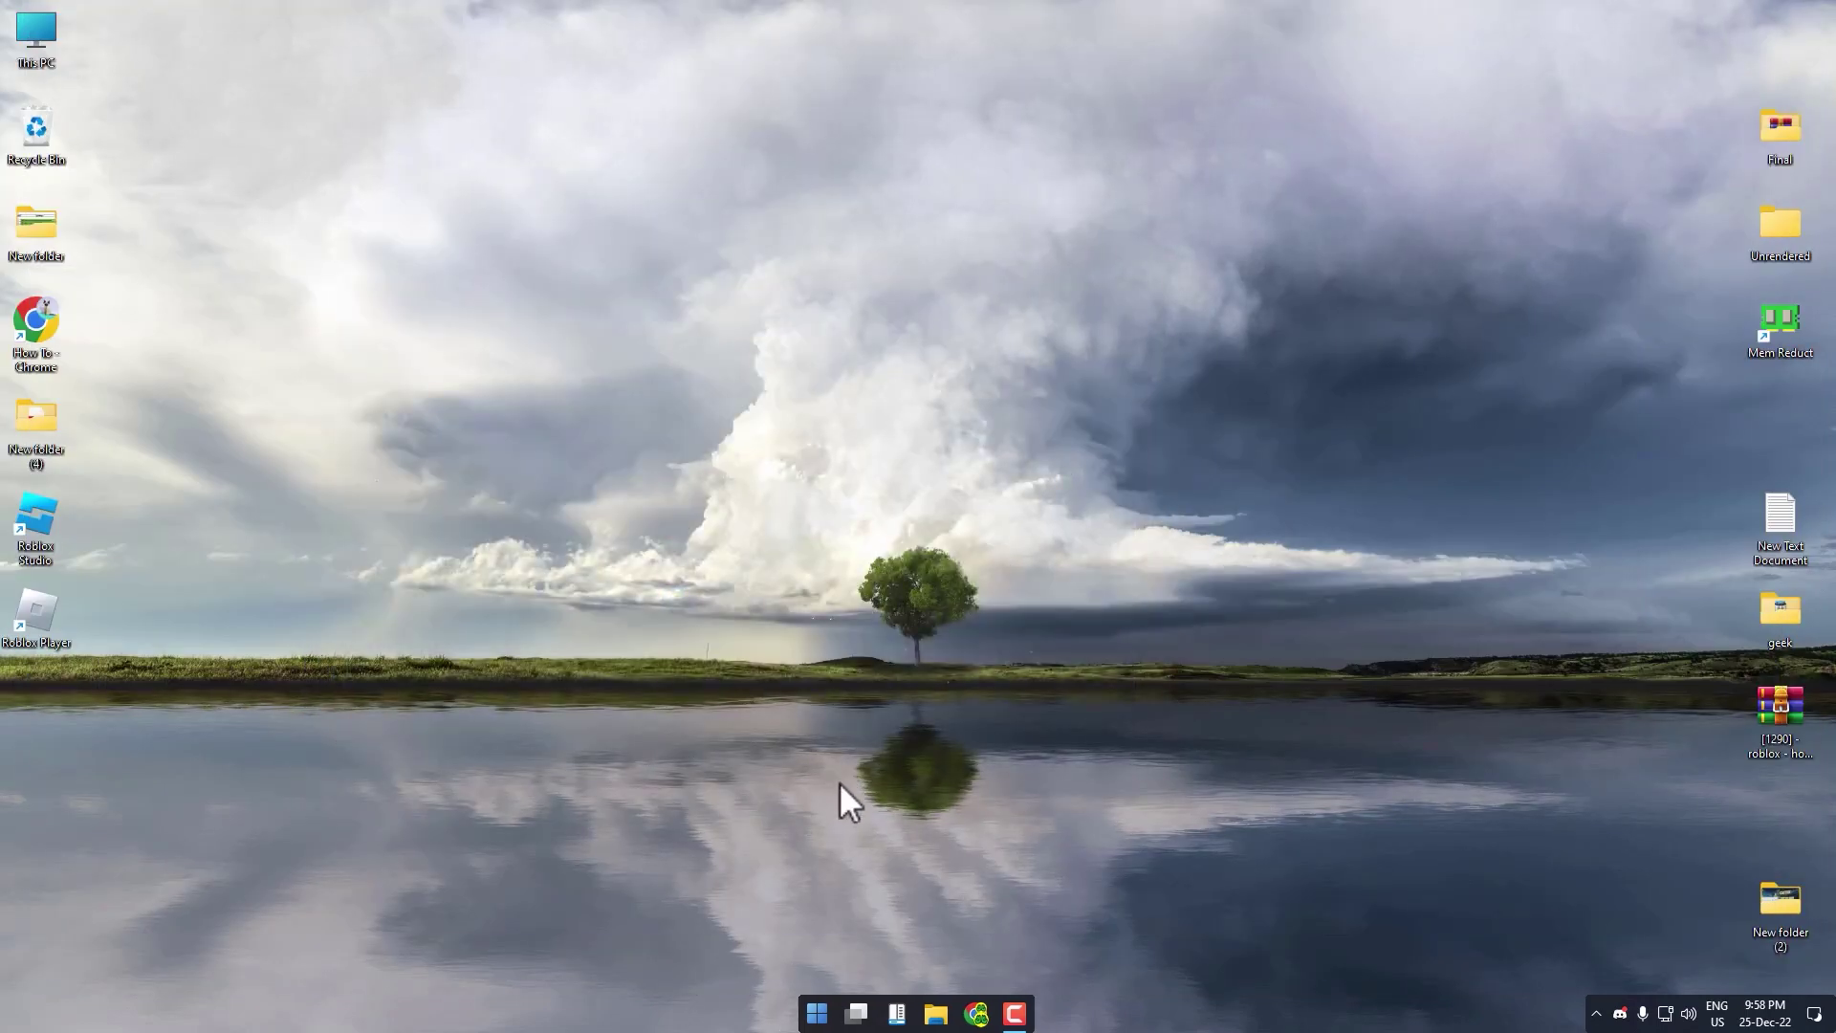
End the NordVPN background process in Task Manager, and close Task Manager
{"action": "right_click", "coordinate": [816, 1012]}
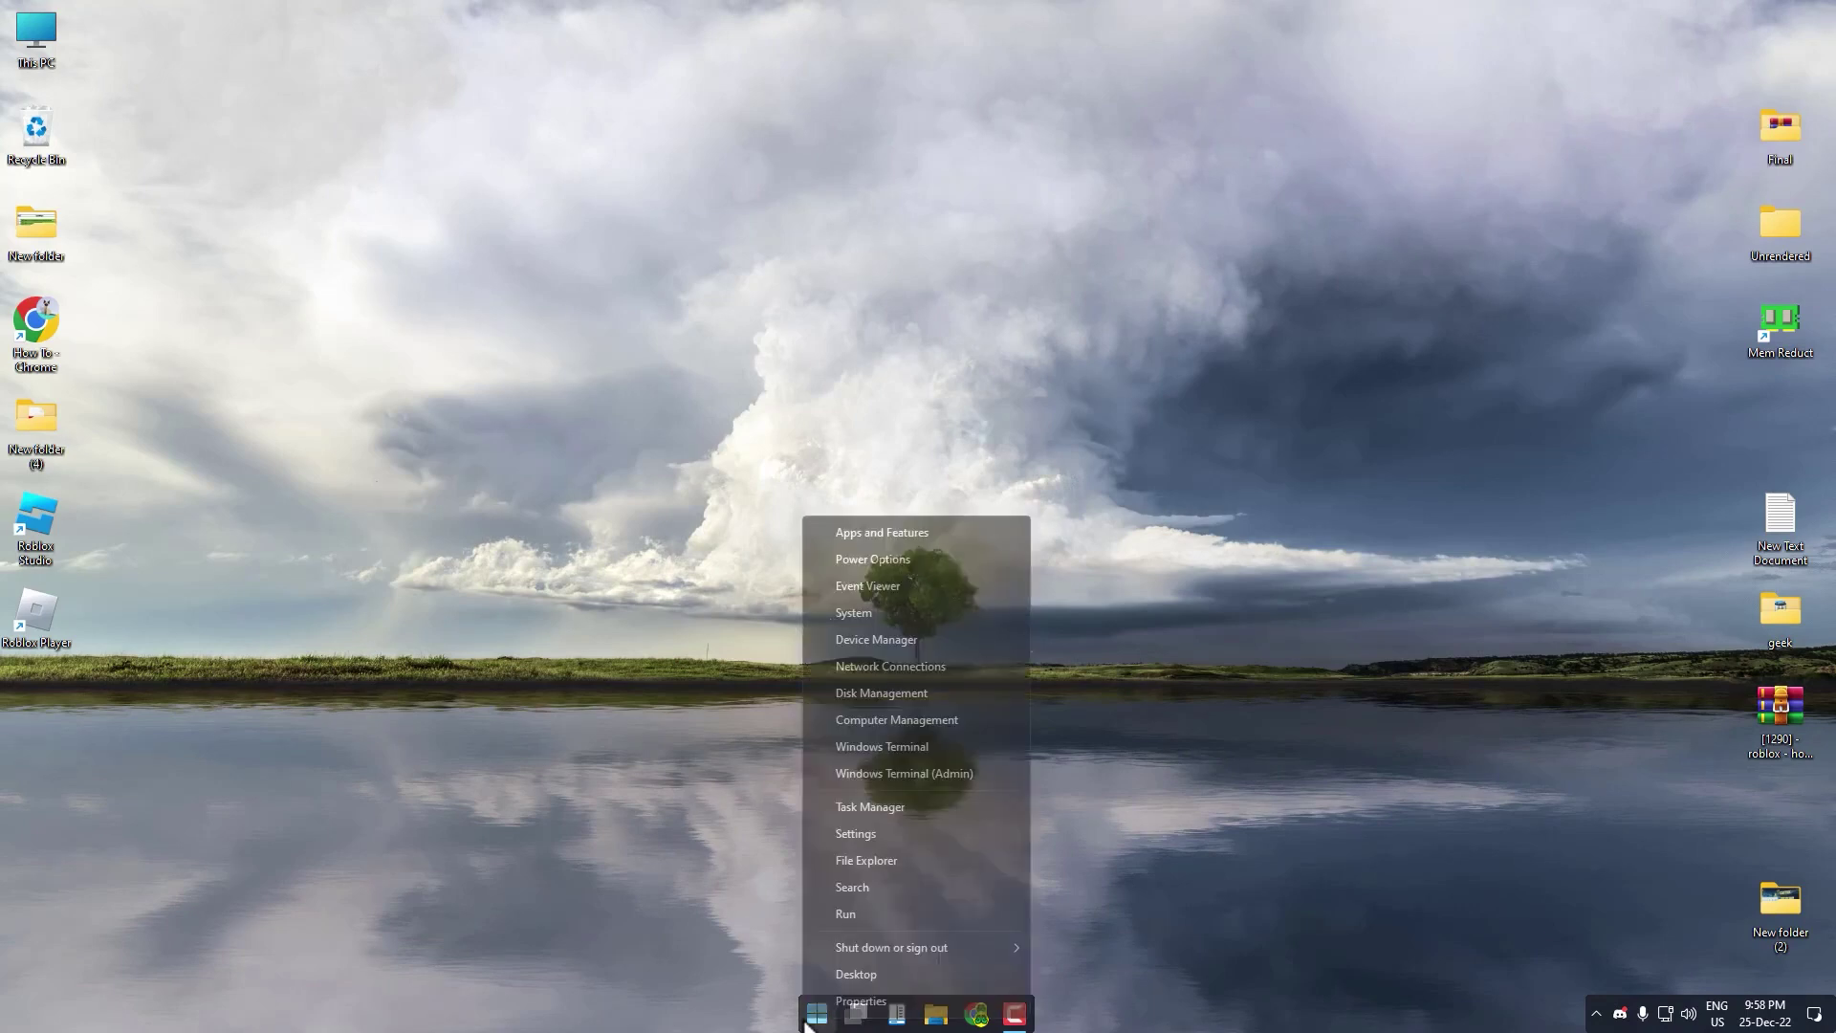
{"action": "left_click", "coordinate": [841, 809]}
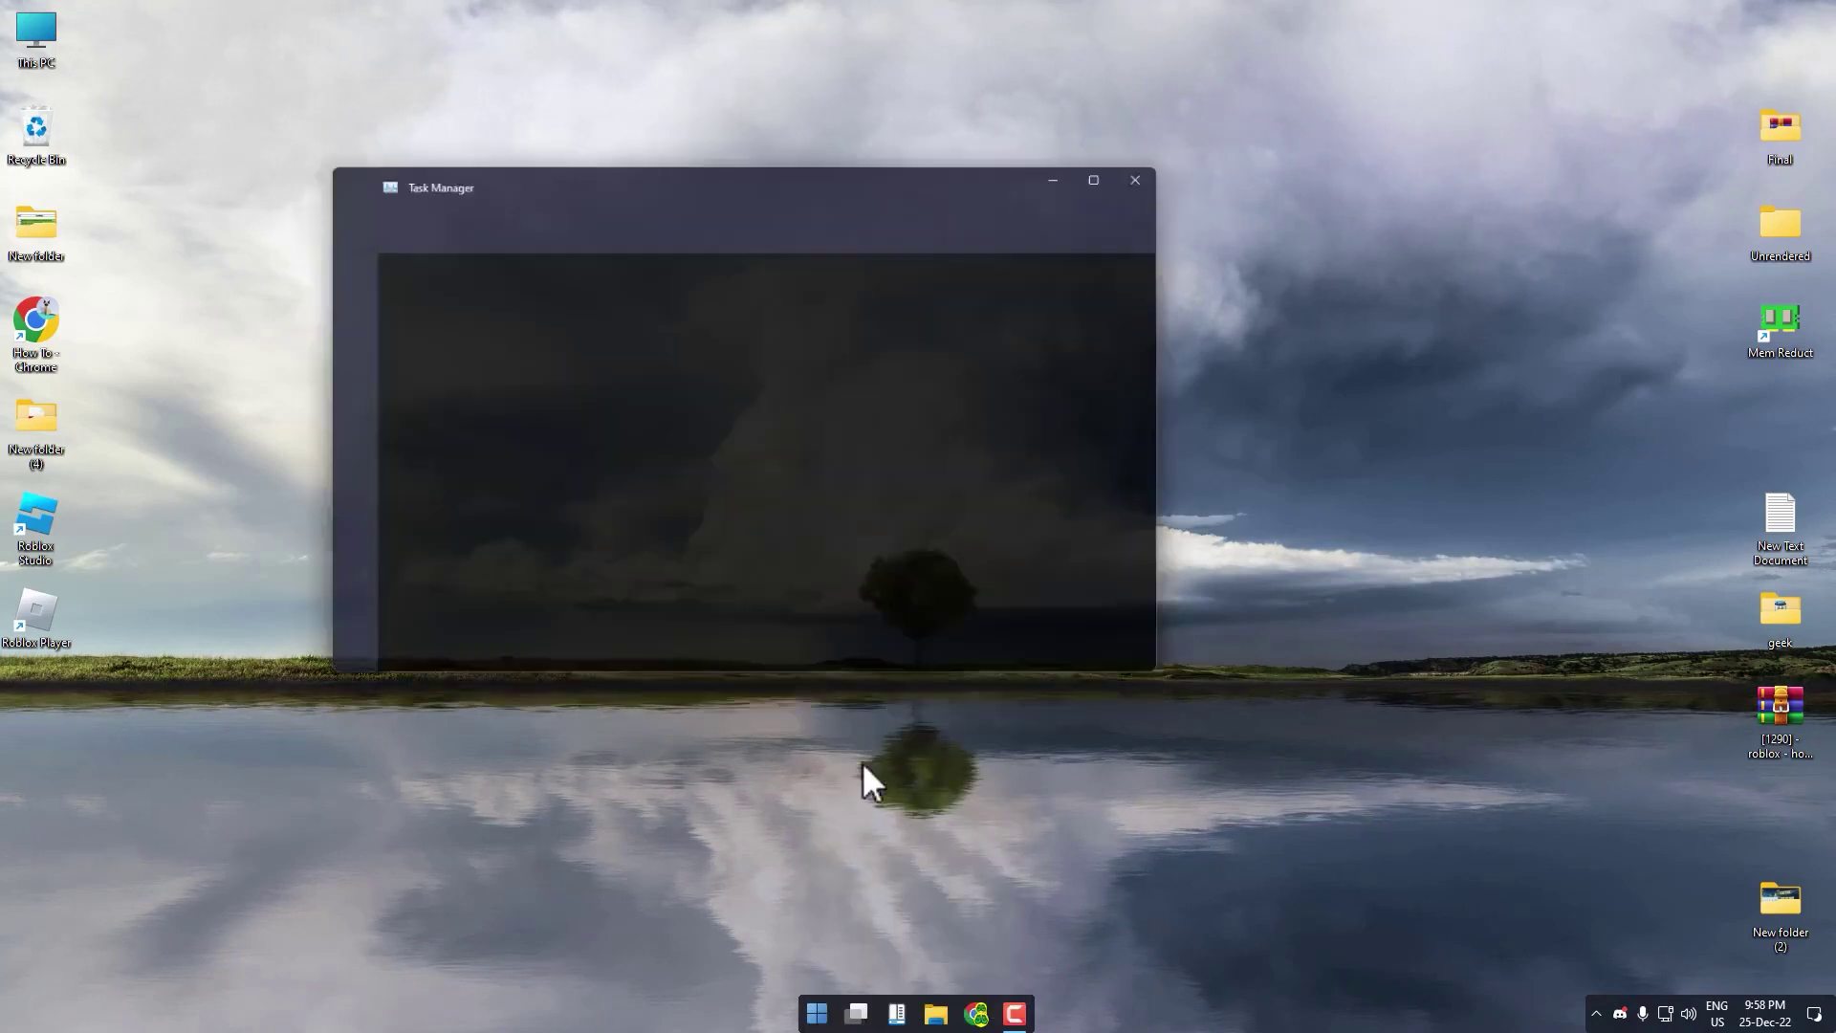
{"action": "scroll", "coordinate": [613, 497], "scroll_direction": "down", "scroll_amount": 5}
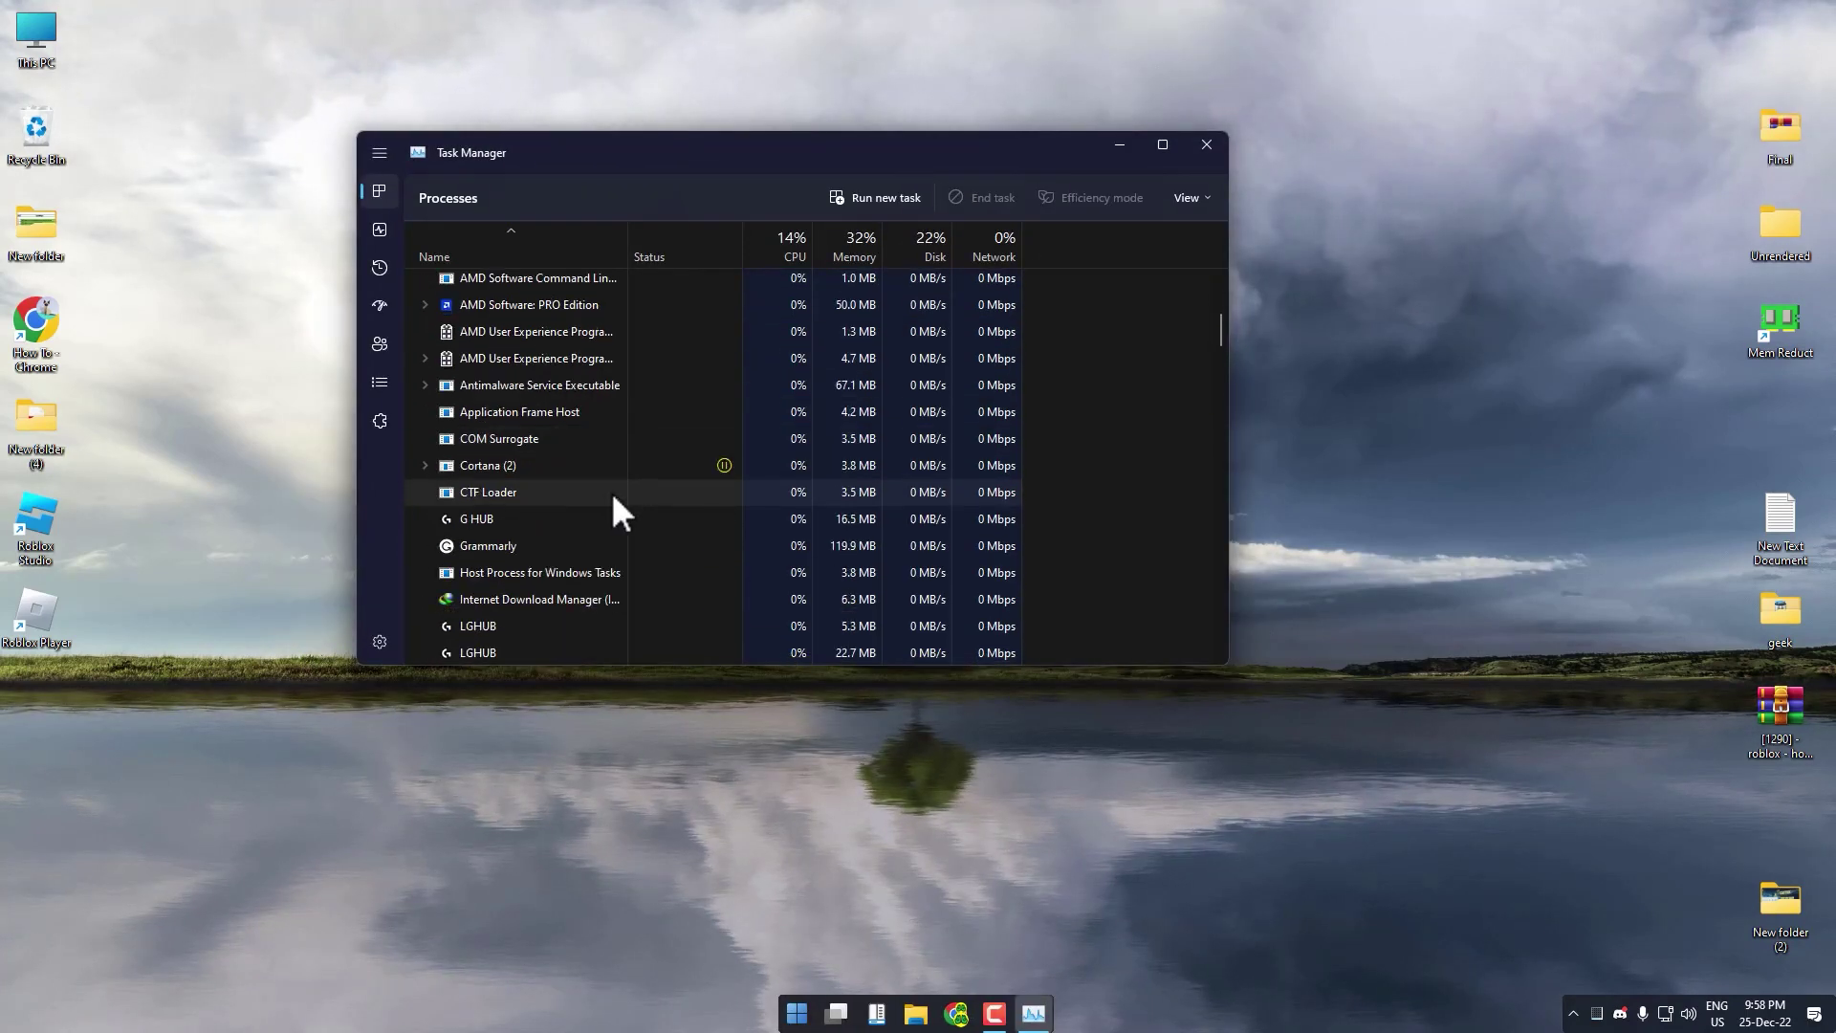
{"action": "scroll", "coordinate": [613, 497], "scroll_direction": "down", "scroll_amount": 3}
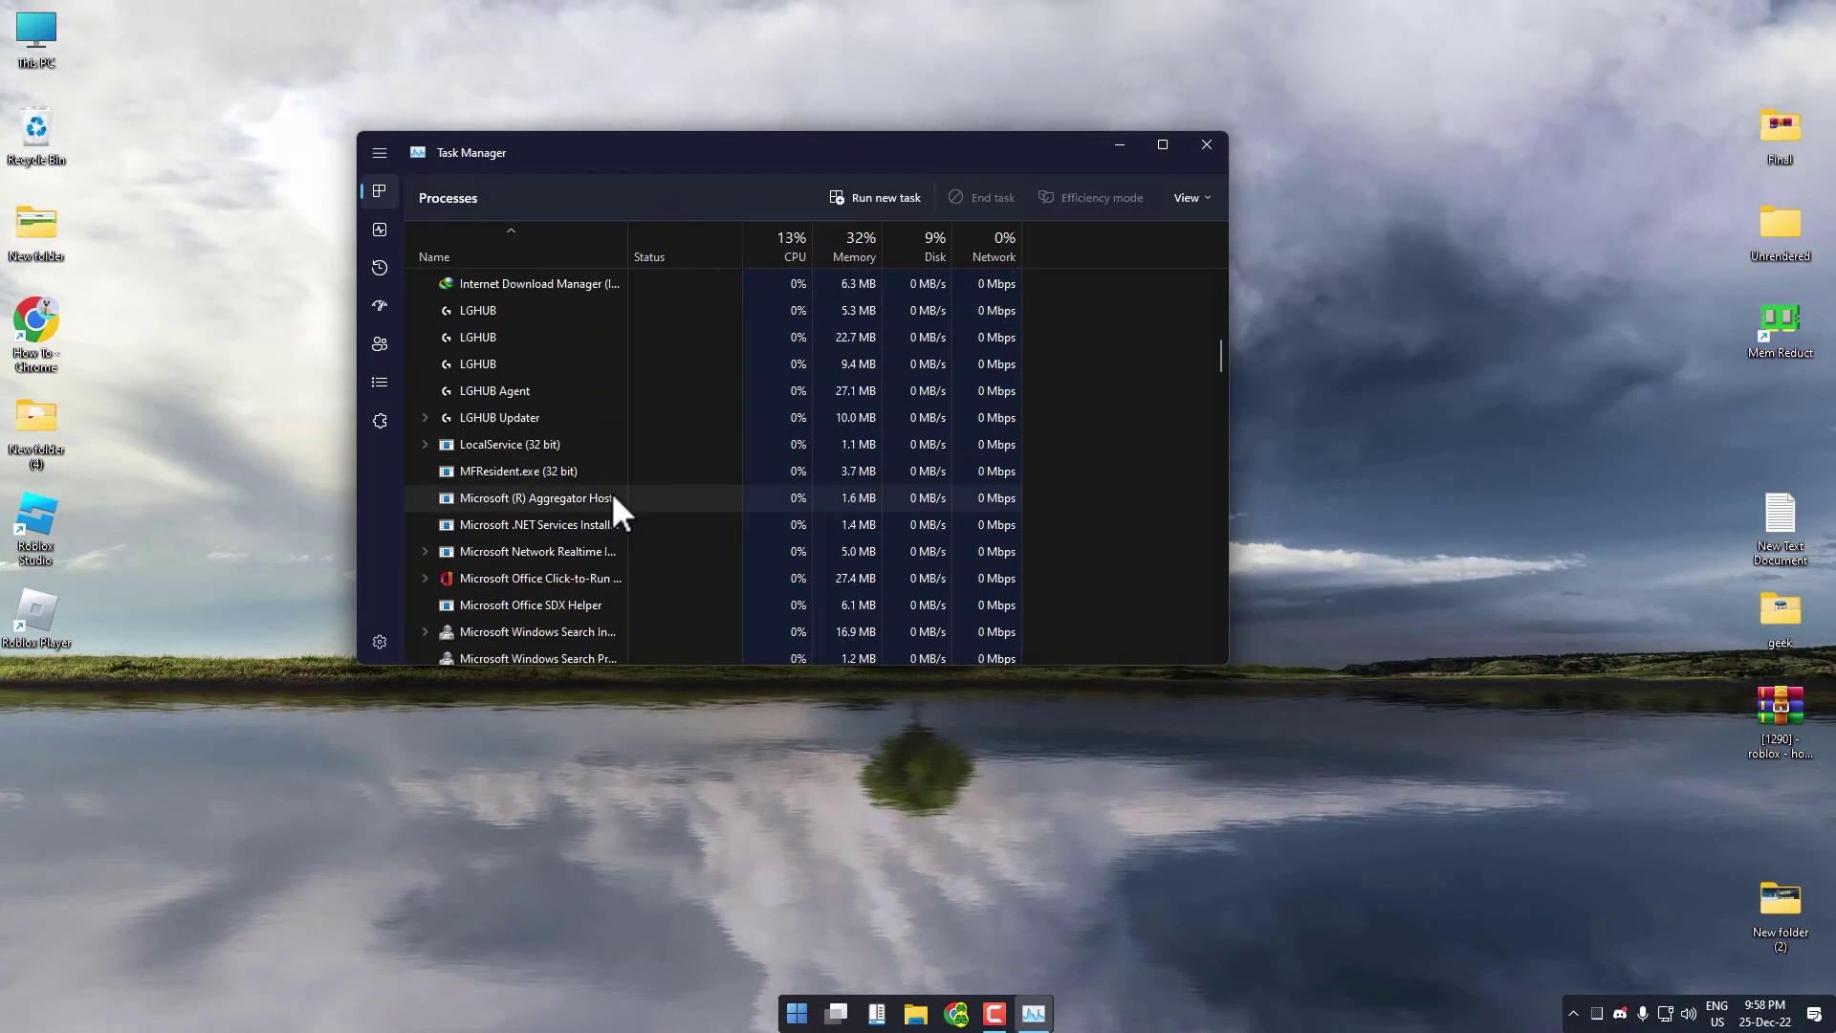
{"action": "scroll", "coordinate": [613, 497], "scroll_direction": "down", "scroll_amount": 2}
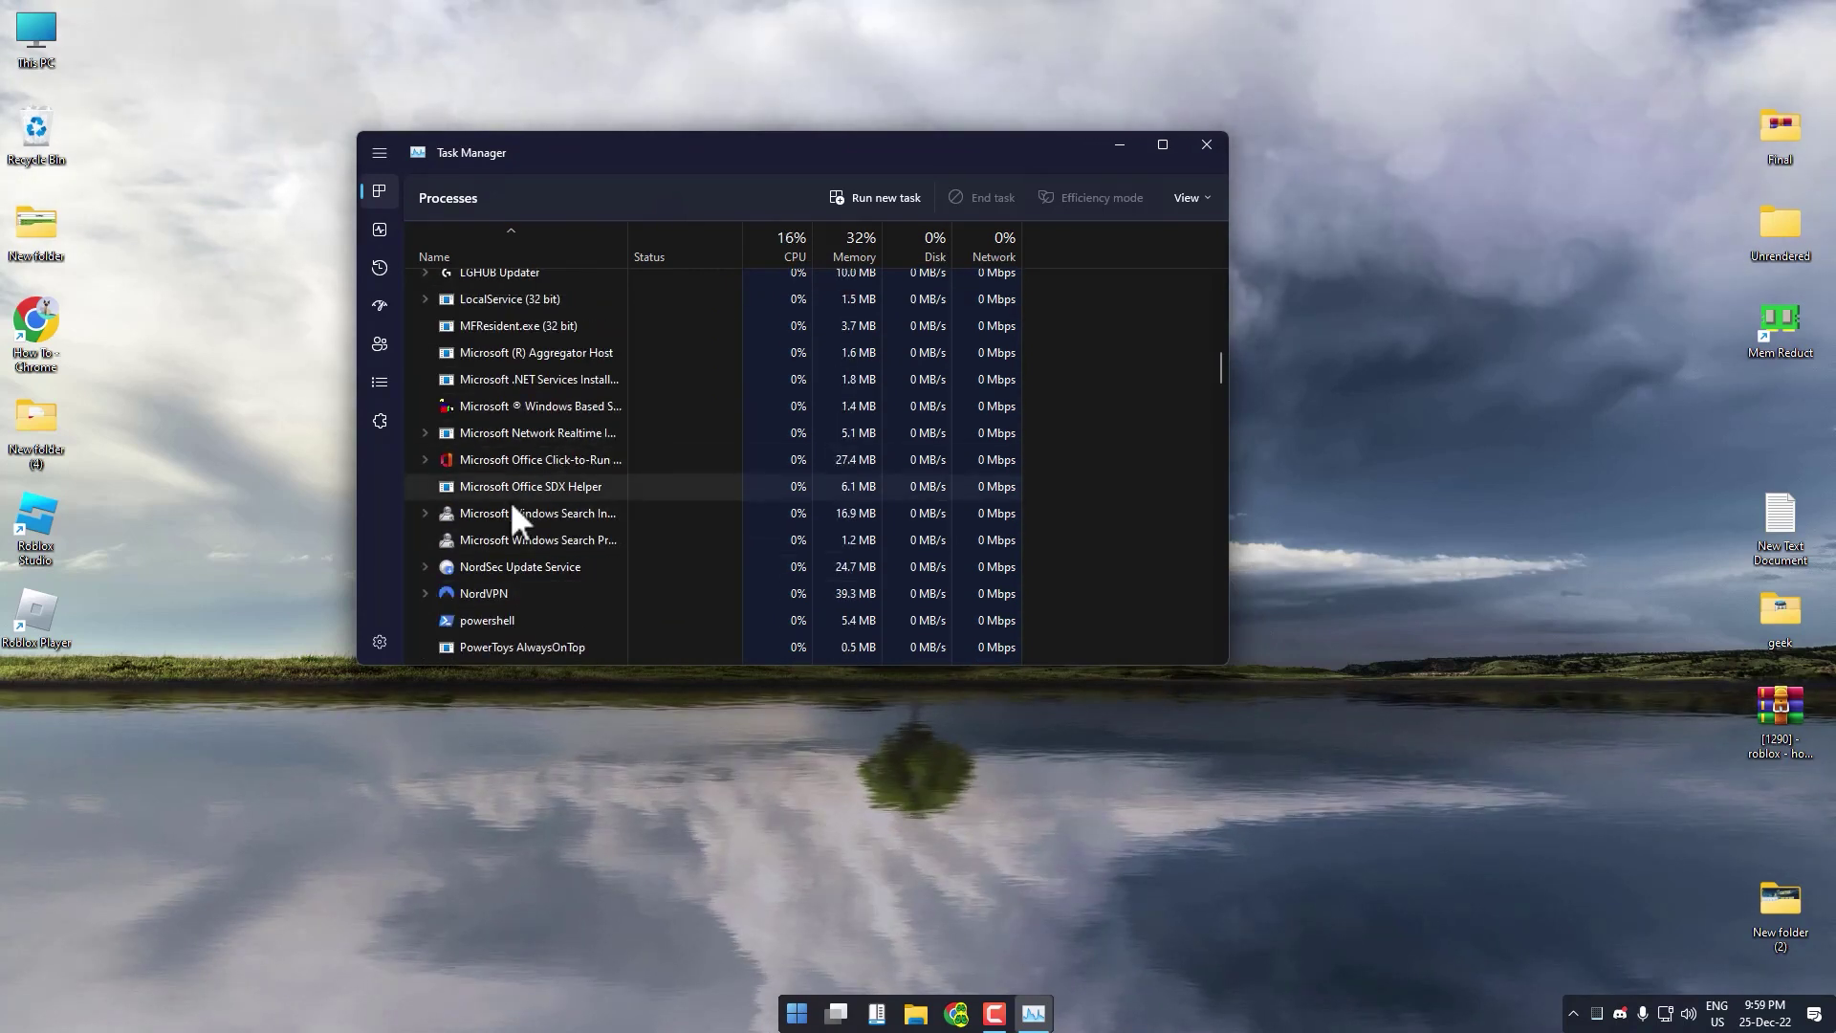
{"action": "left_click", "coordinate": [495, 600]}
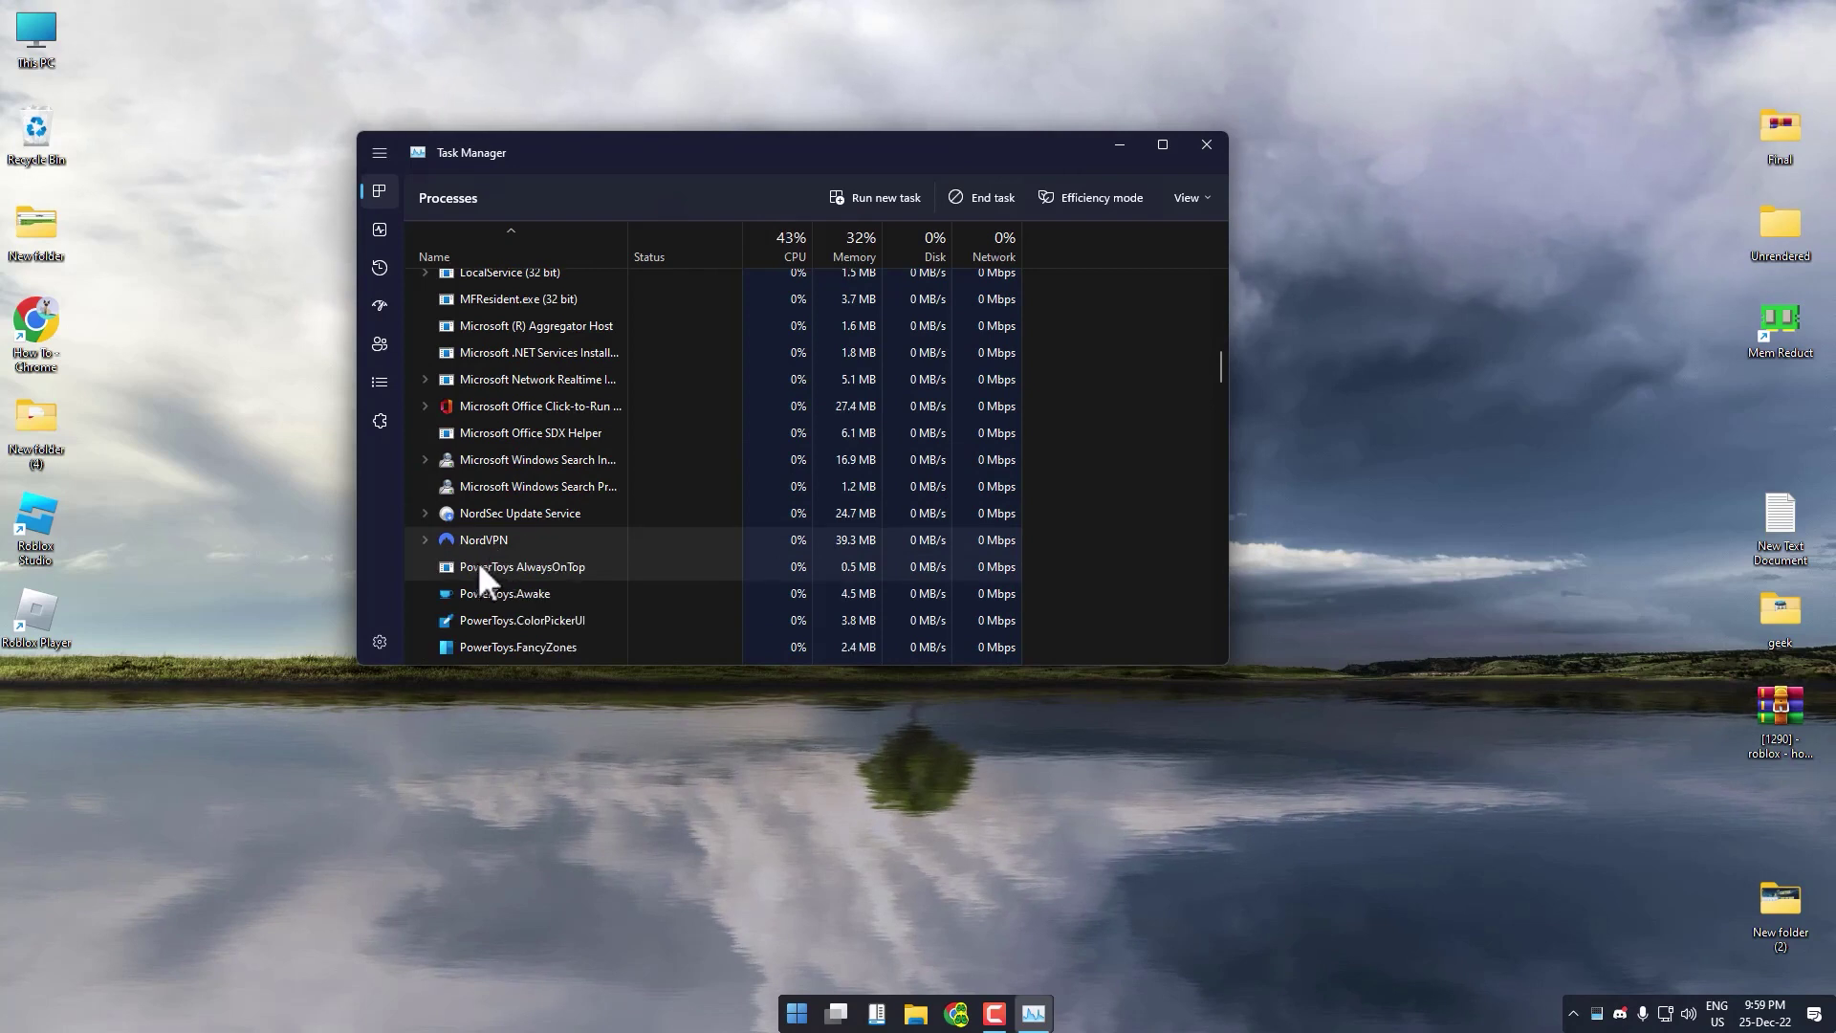
{"action": "left_click", "coordinate": [978, 195]}
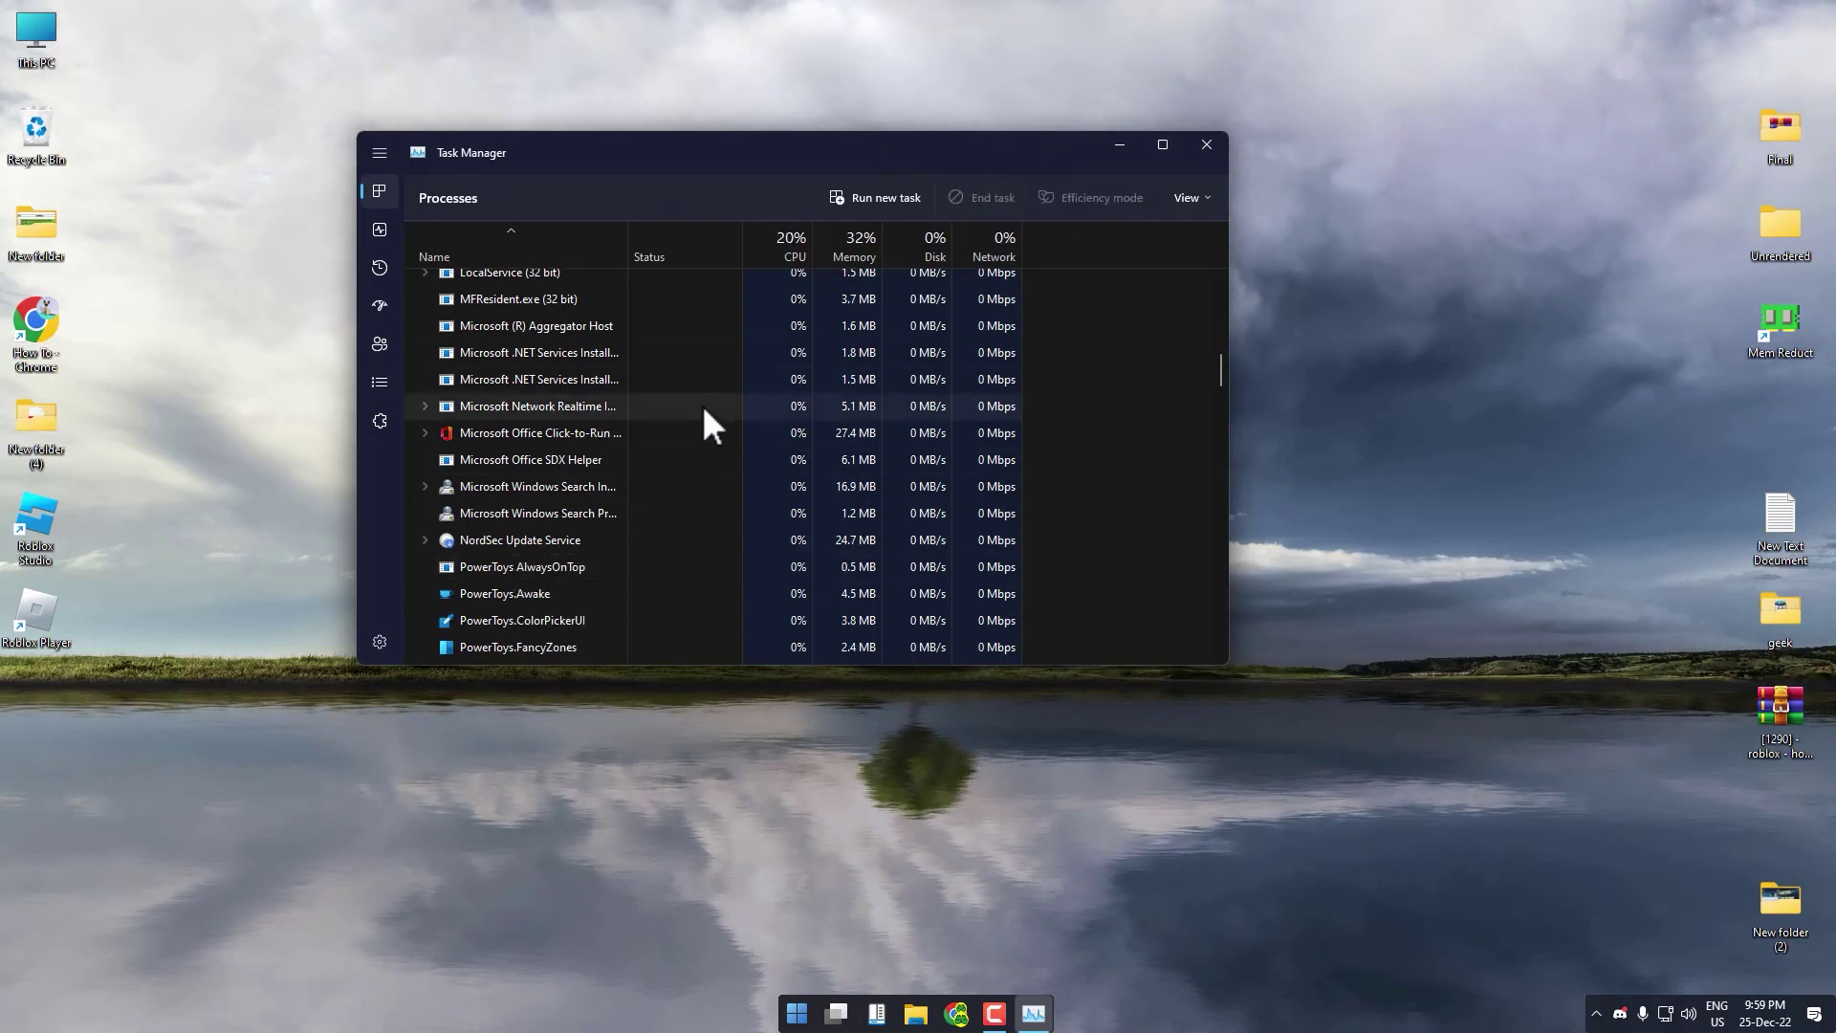
{"action": "scroll", "coordinate": [698, 421], "scroll_direction": "up", "scroll_amount": 15}
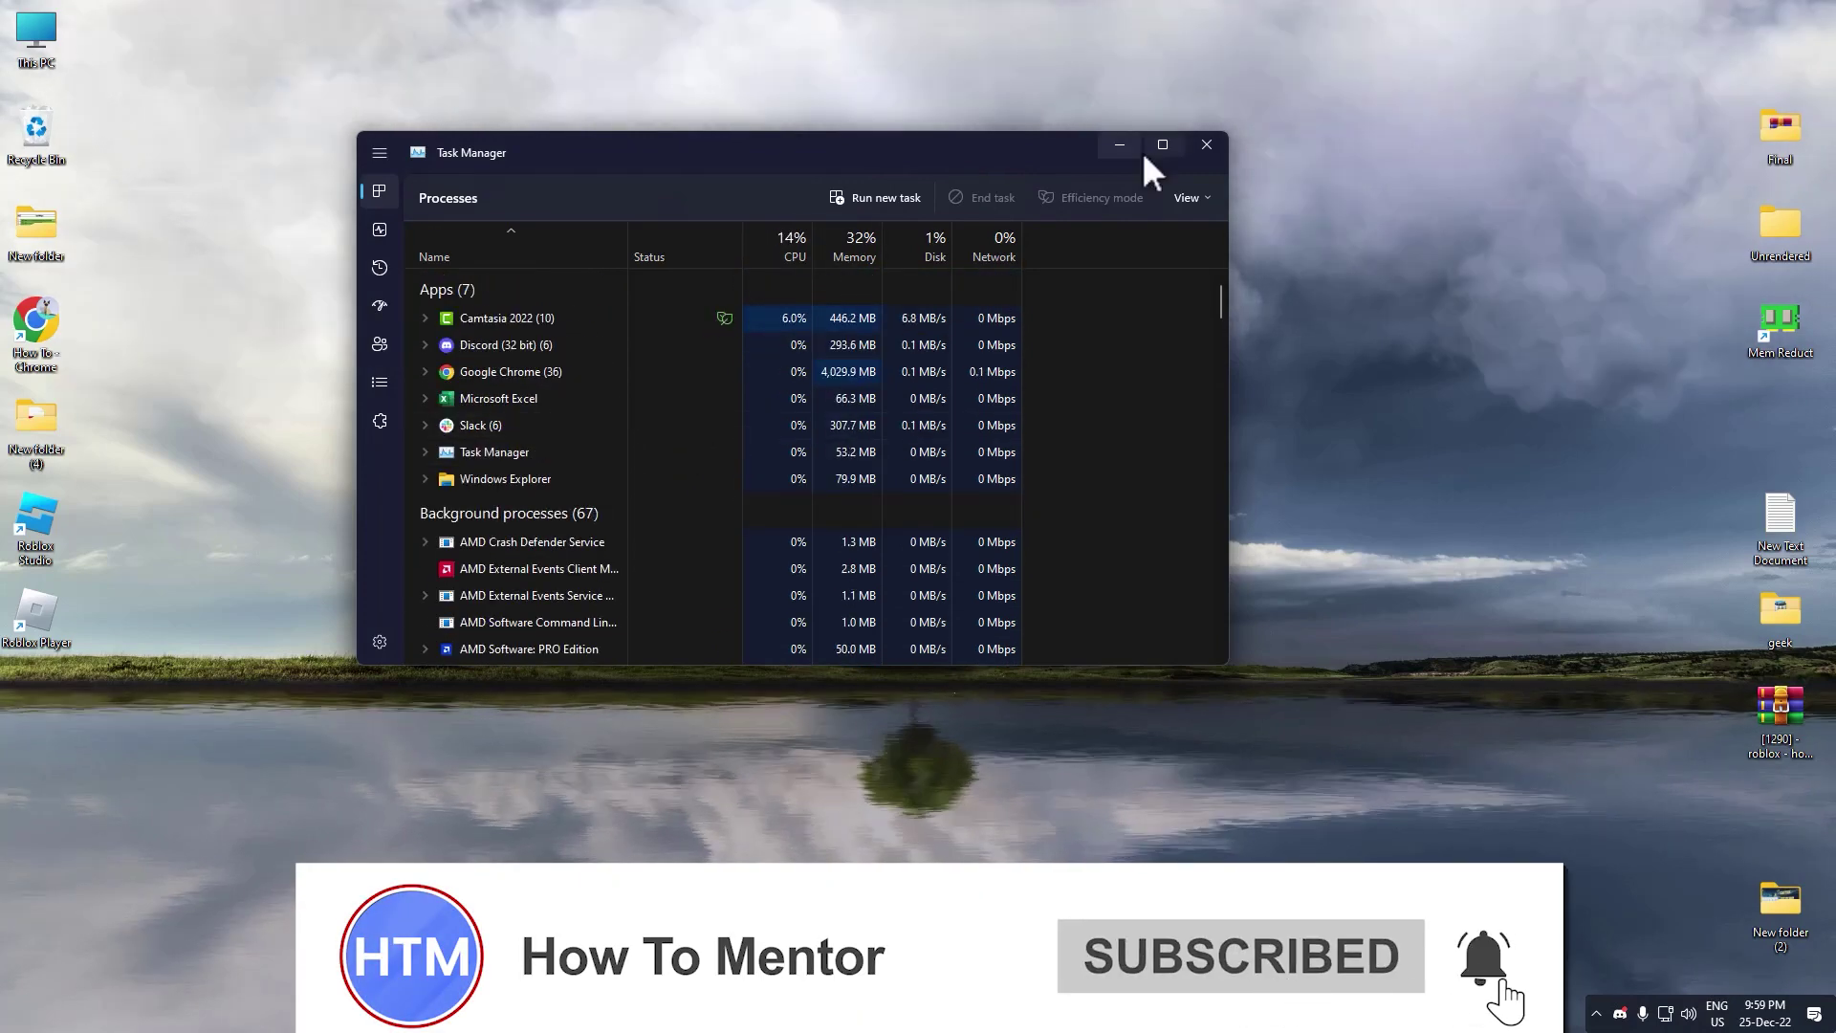
{"action": "left_click", "coordinate": [1194, 146]}
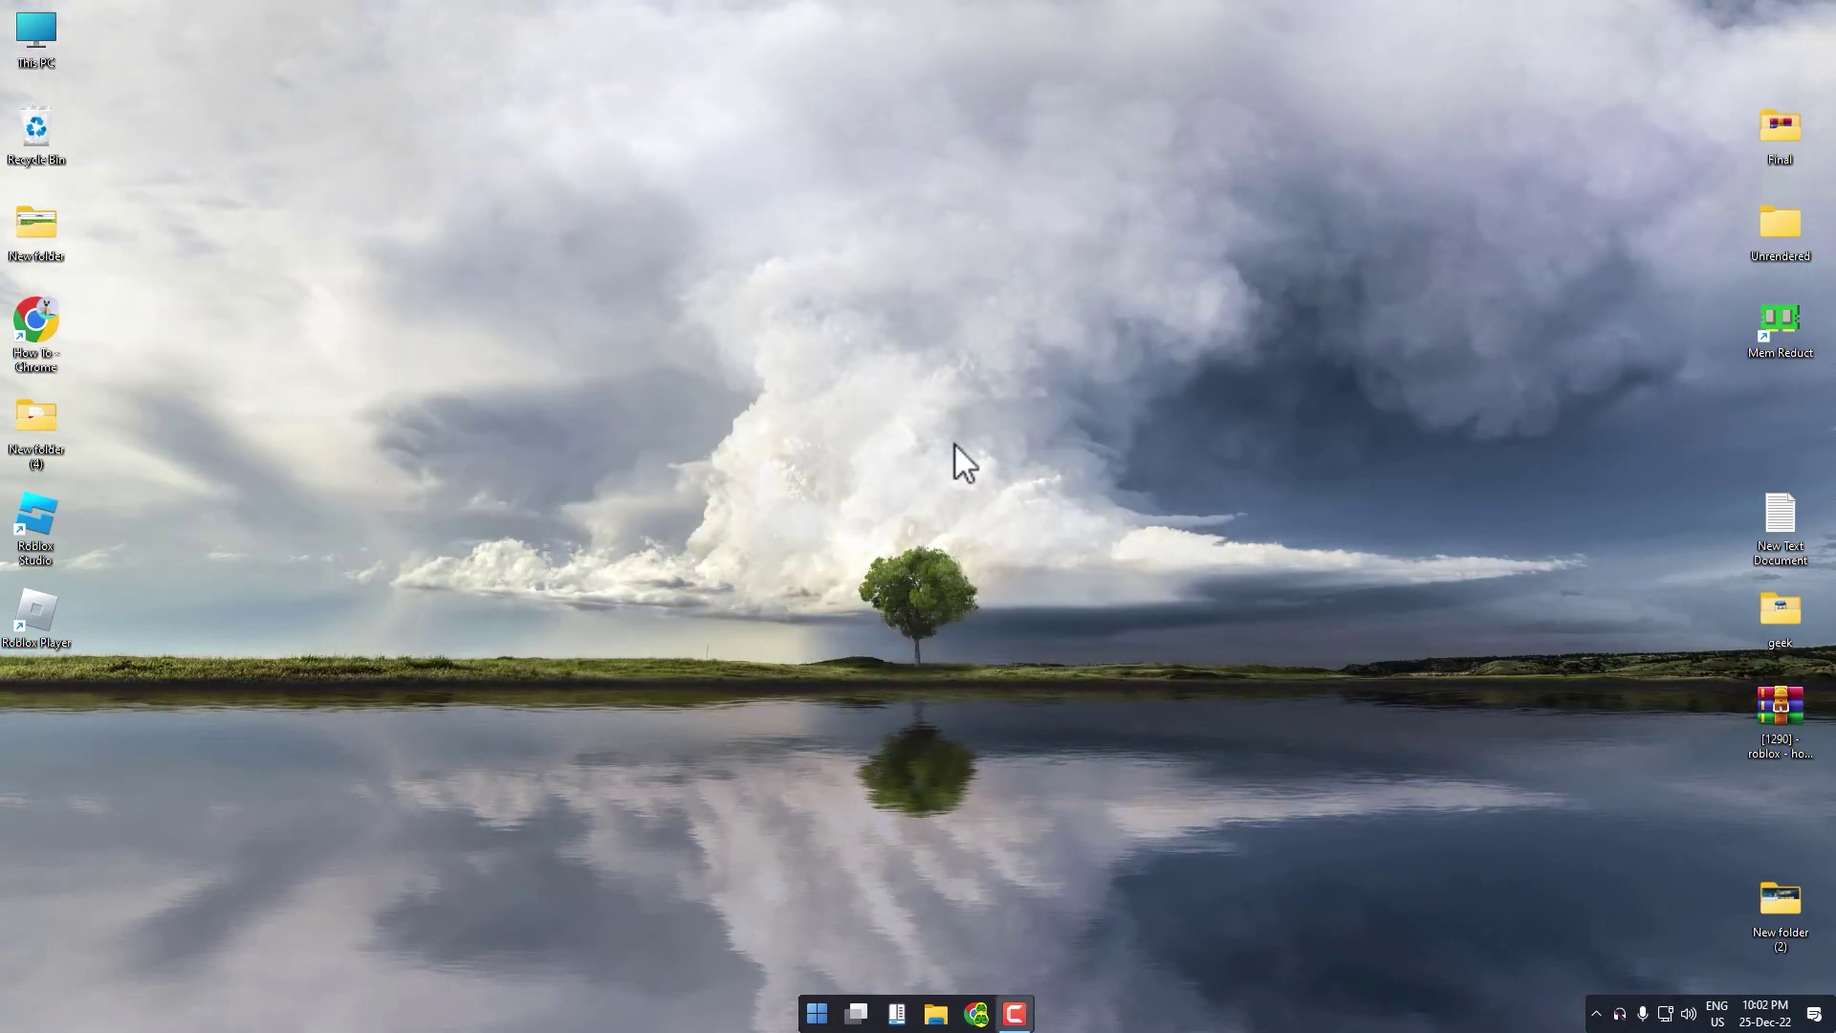
Open the Programs and Features list by running appwiz.cpl
{"action": "right_click", "coordinate": [817, 1014]}
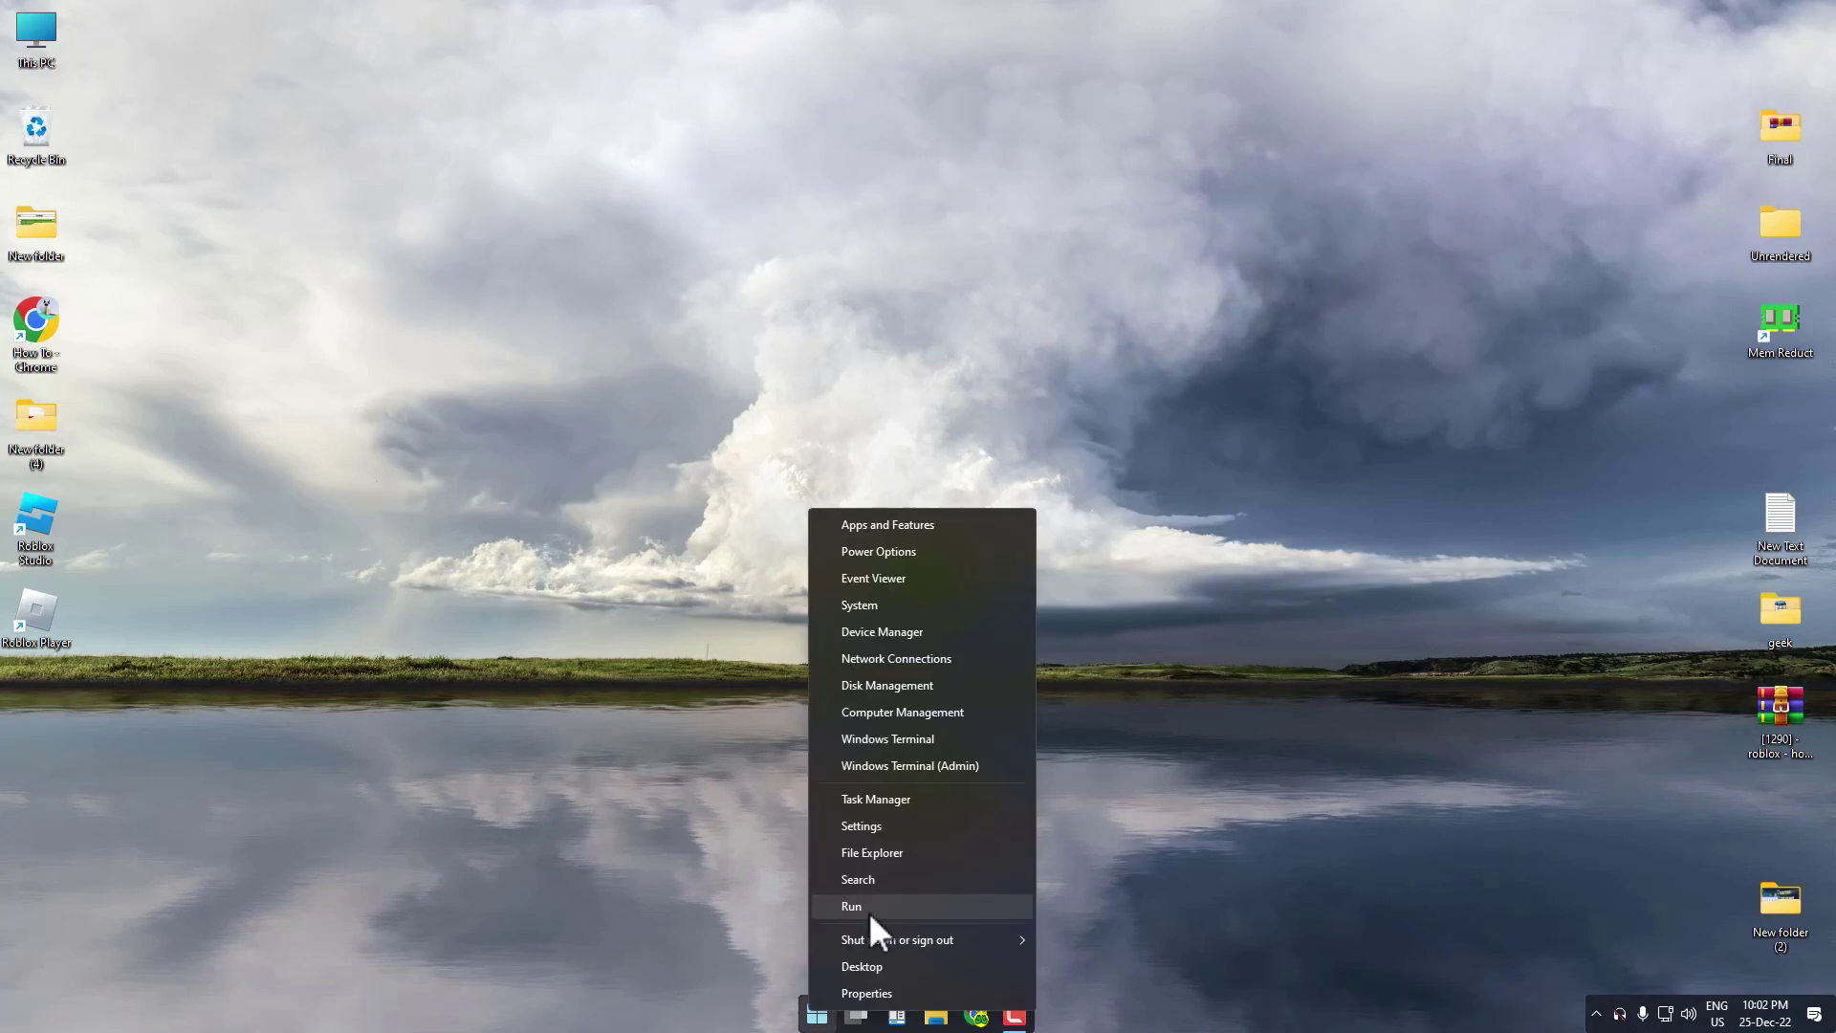
{"action": "left_click", "coordinate": [865, 910]}
{"action": "left_click", "coordinate": [168, 904]}
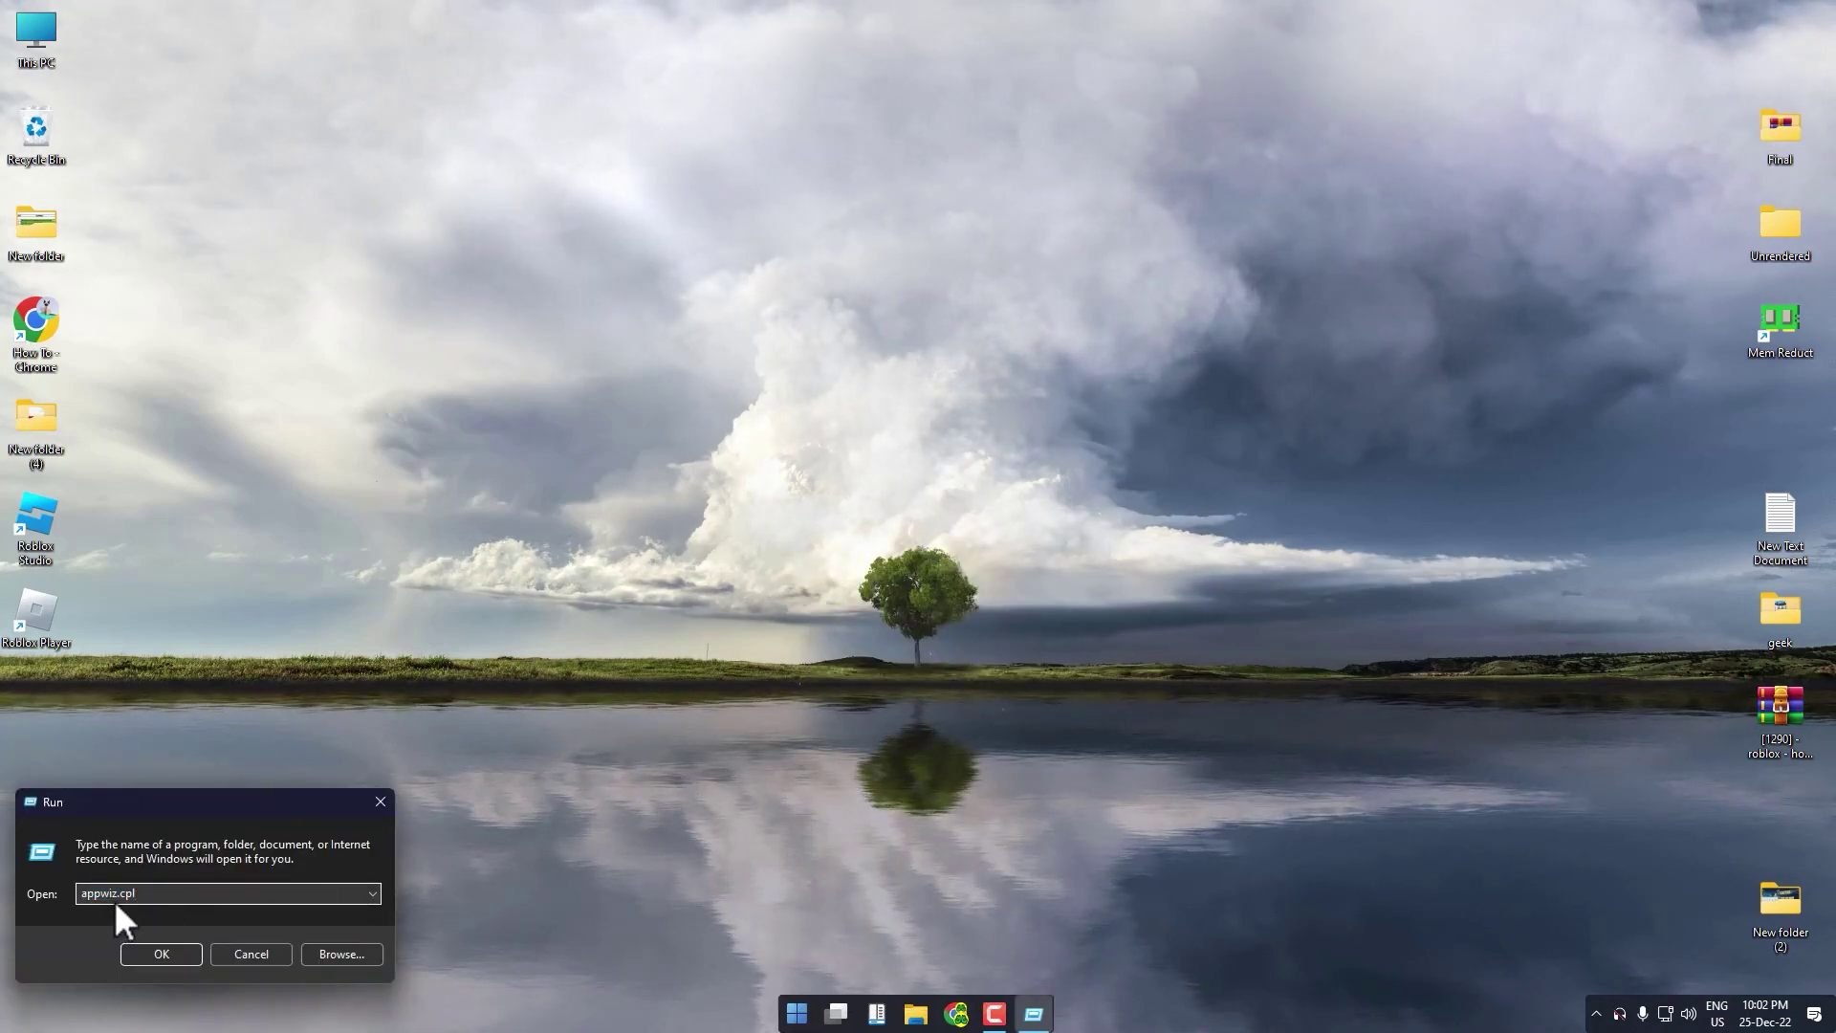
{"action": "left_click", "coordinate": [160, 957]}
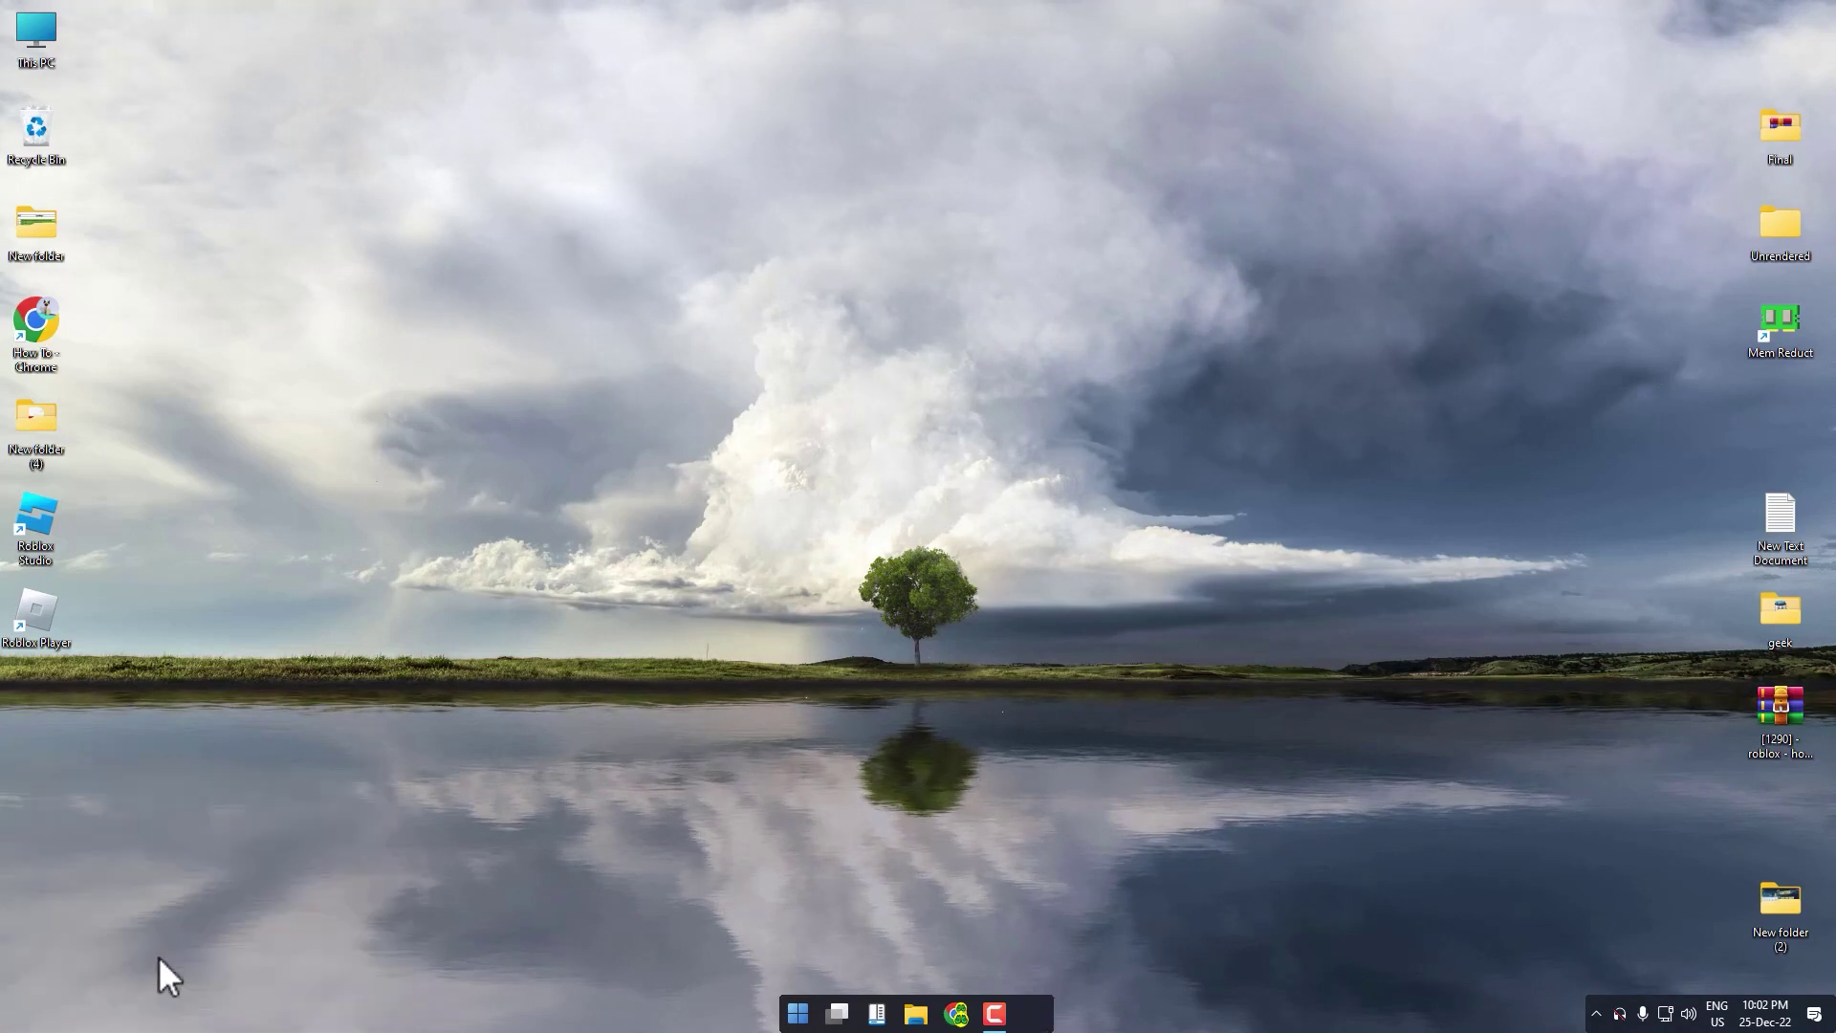
Uninstall Roblox Player from the installed programs, acknowledge its removal, and close Programs and Features
{"action": "left_click", "coordinate": [658, 427]}
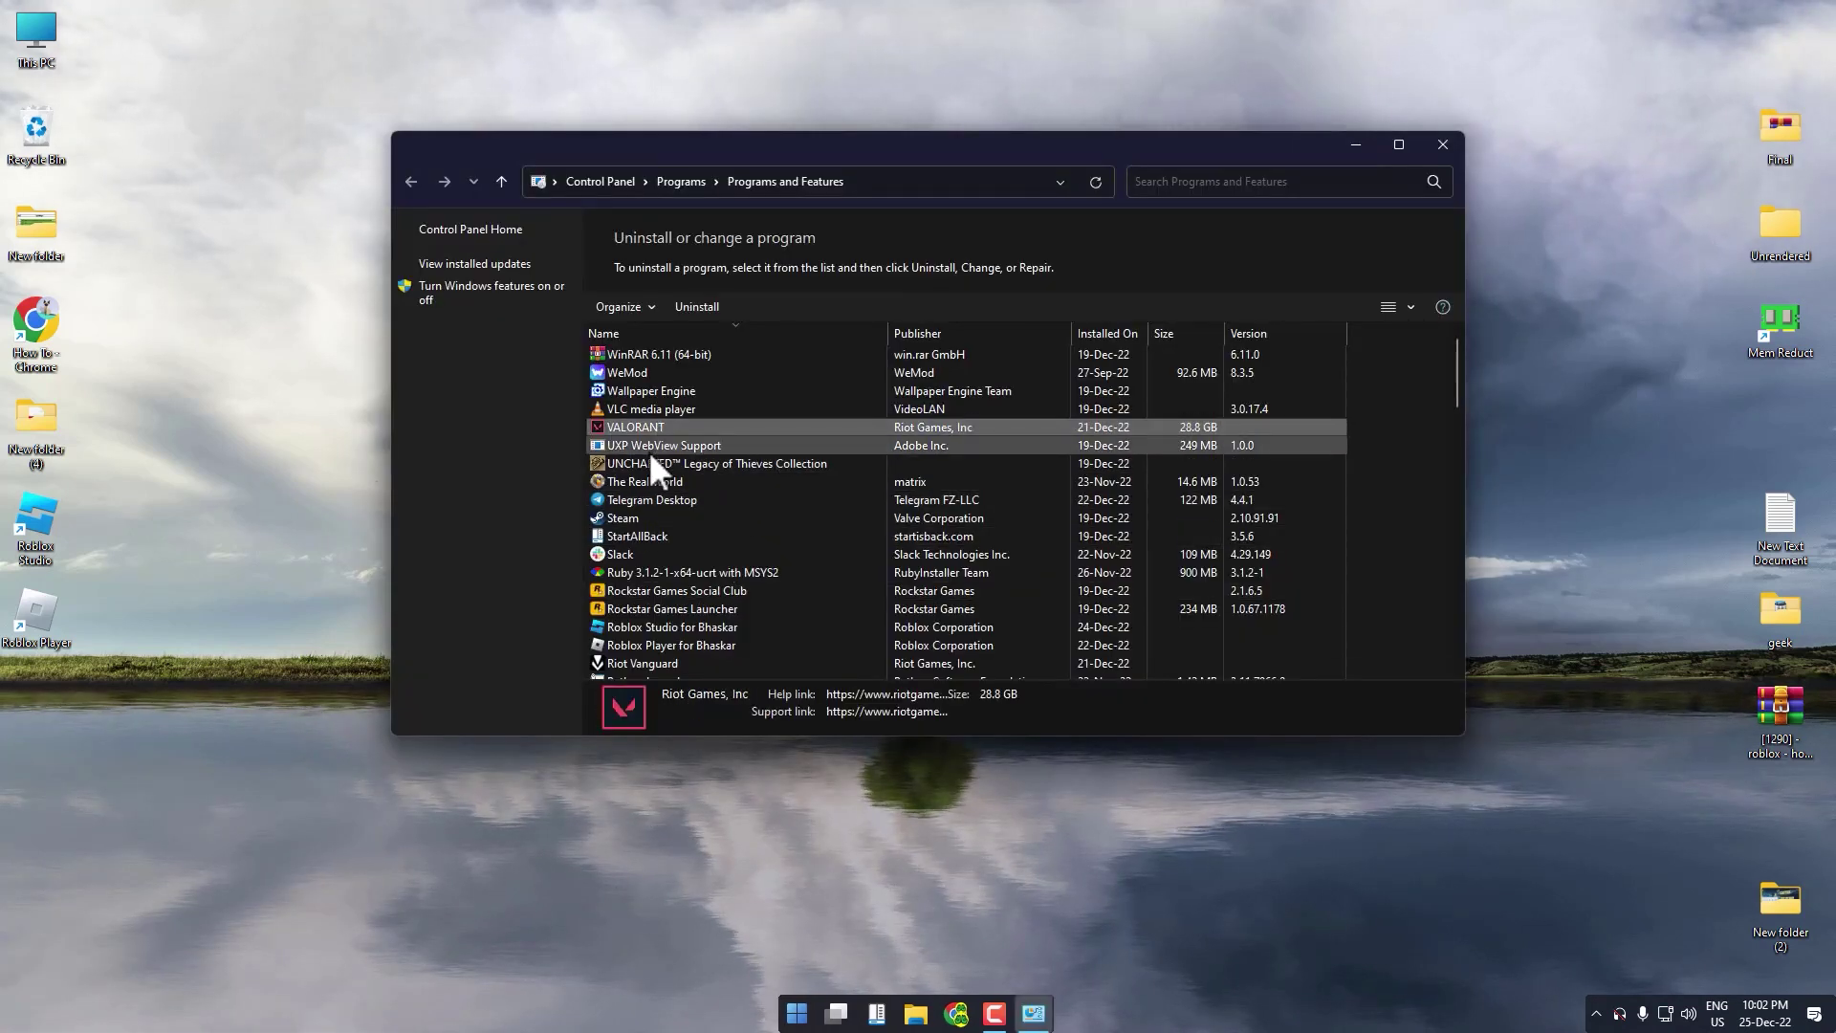
{"action": "scroll", "coordinate": [648, 451], "scroll_direction": "down", "scroll_amount": 2}
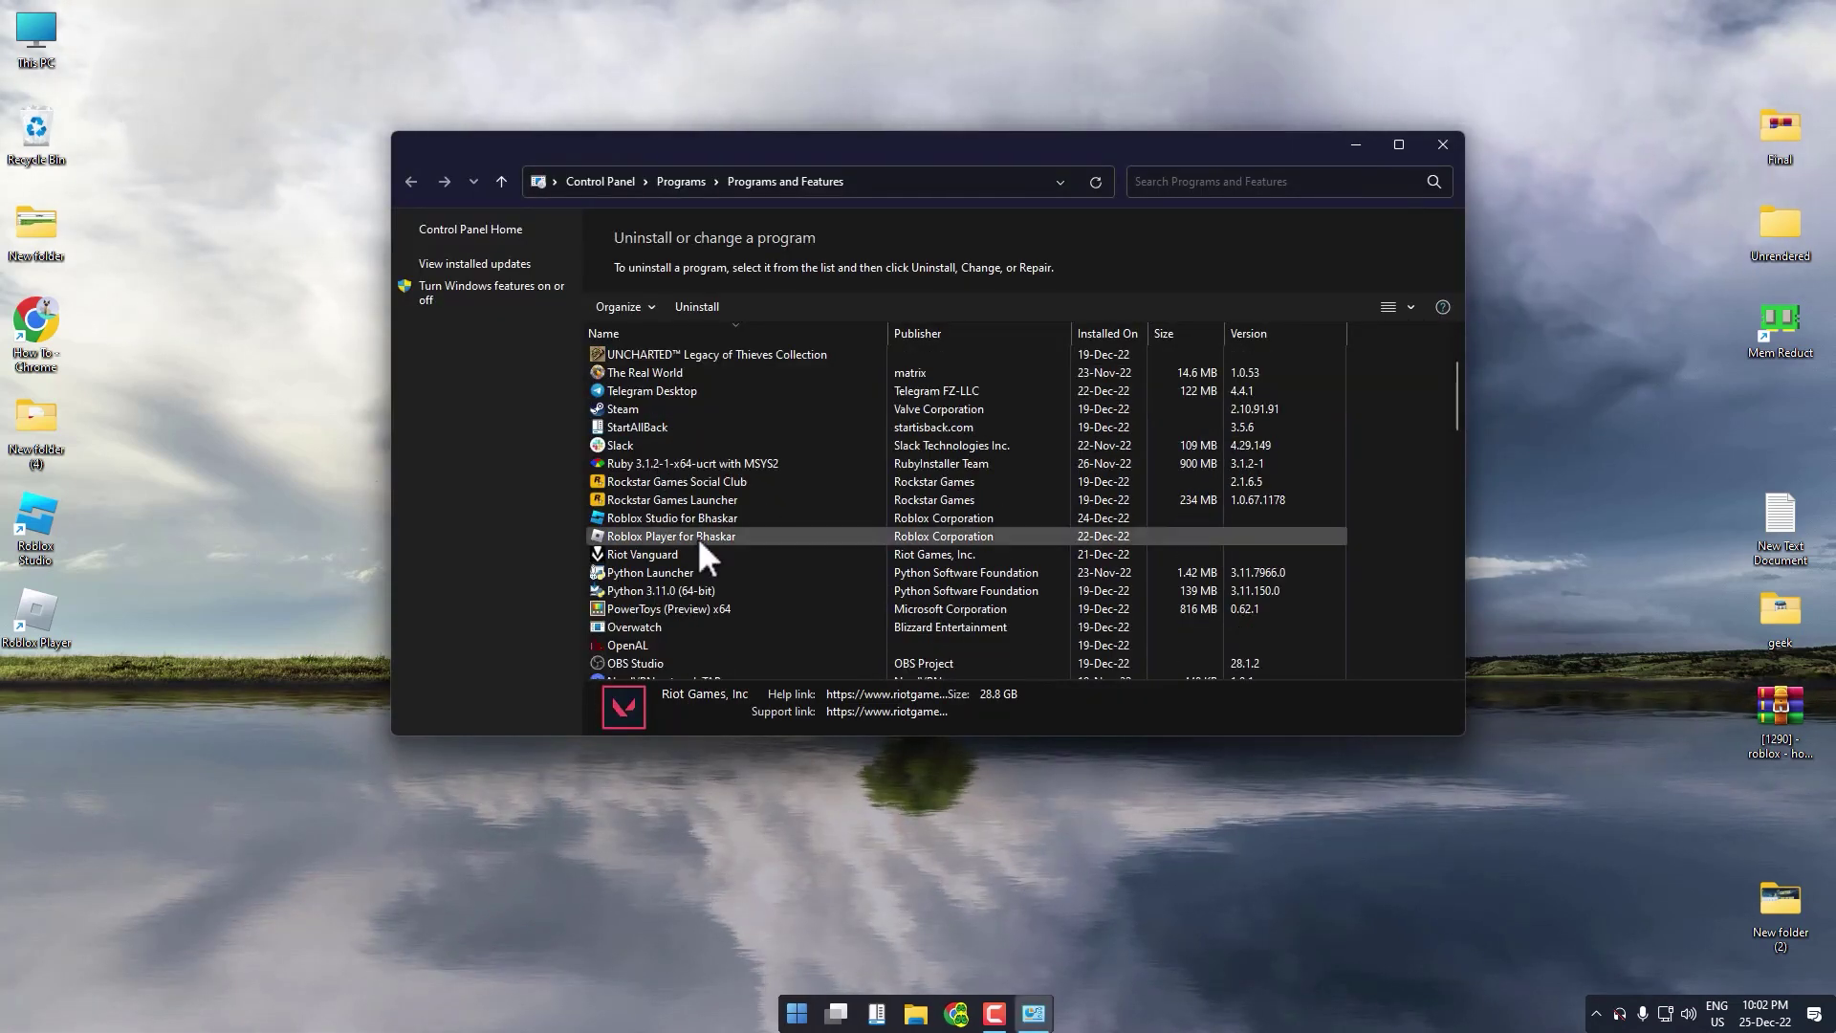
{"action": "left_click", "coordinate": [655, 536]}
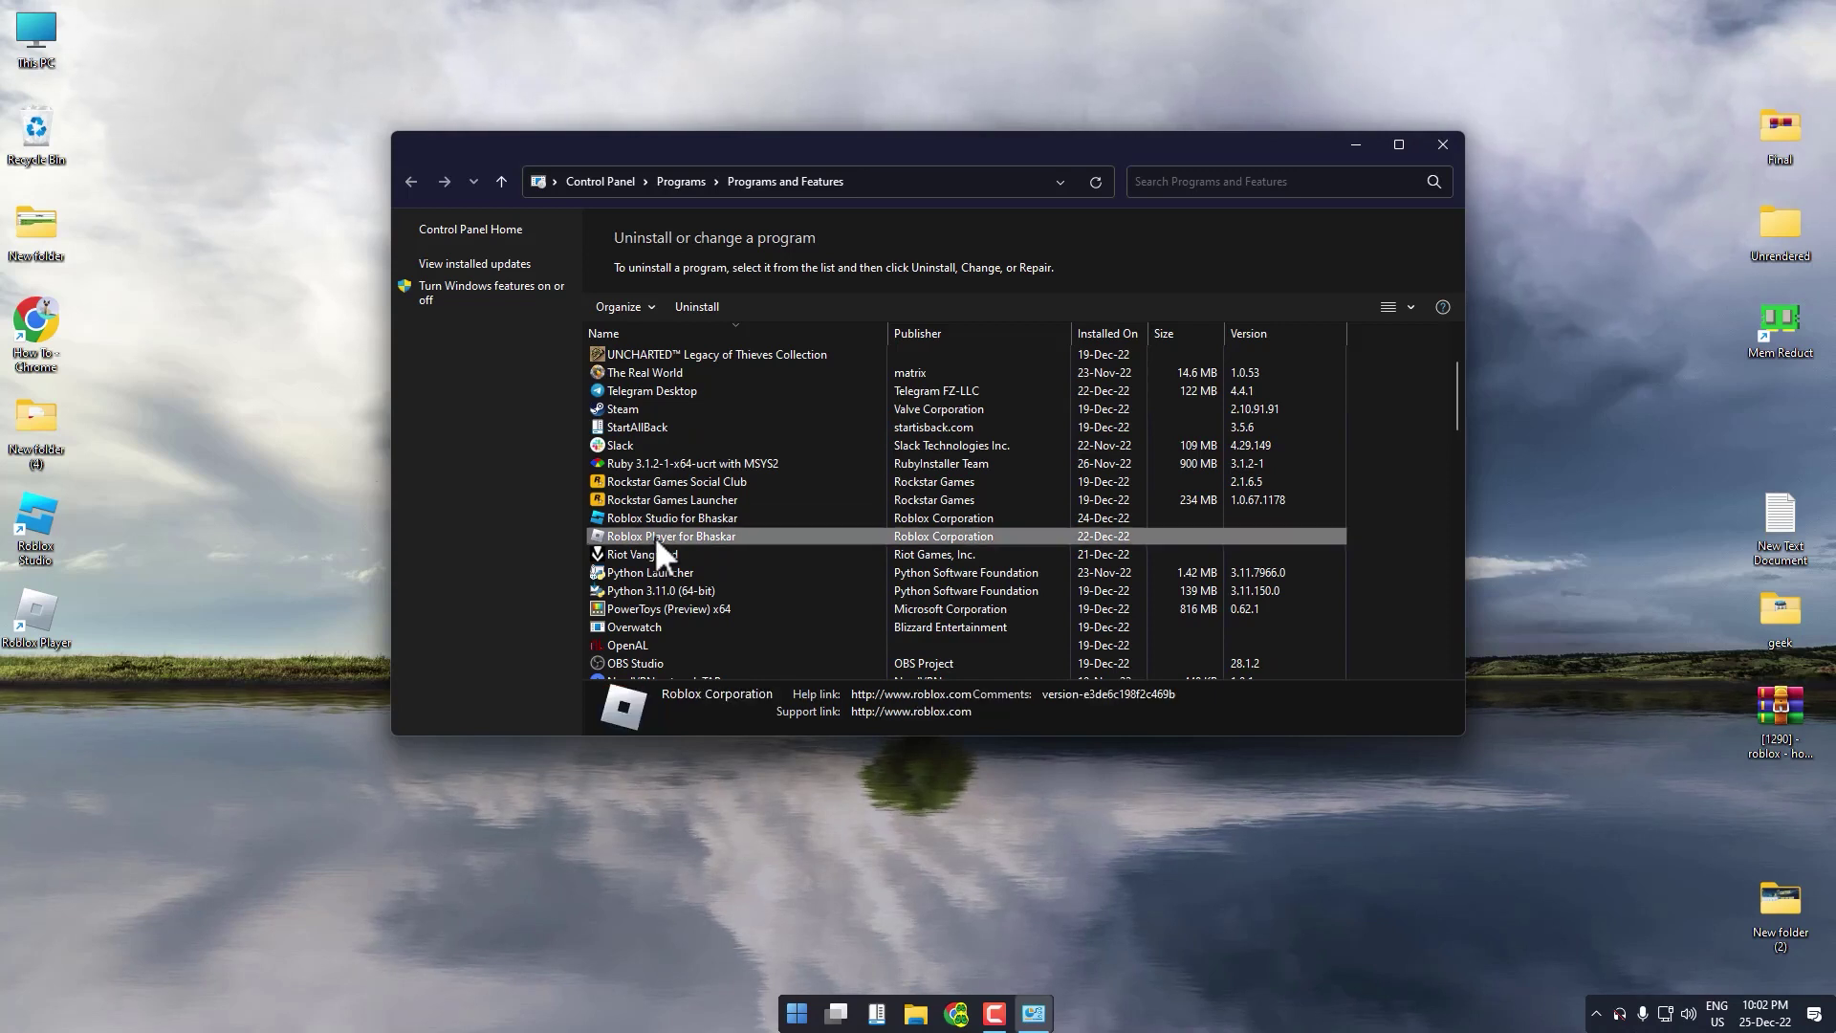
{"action": "left_click", "coordinate": [707, 305]}
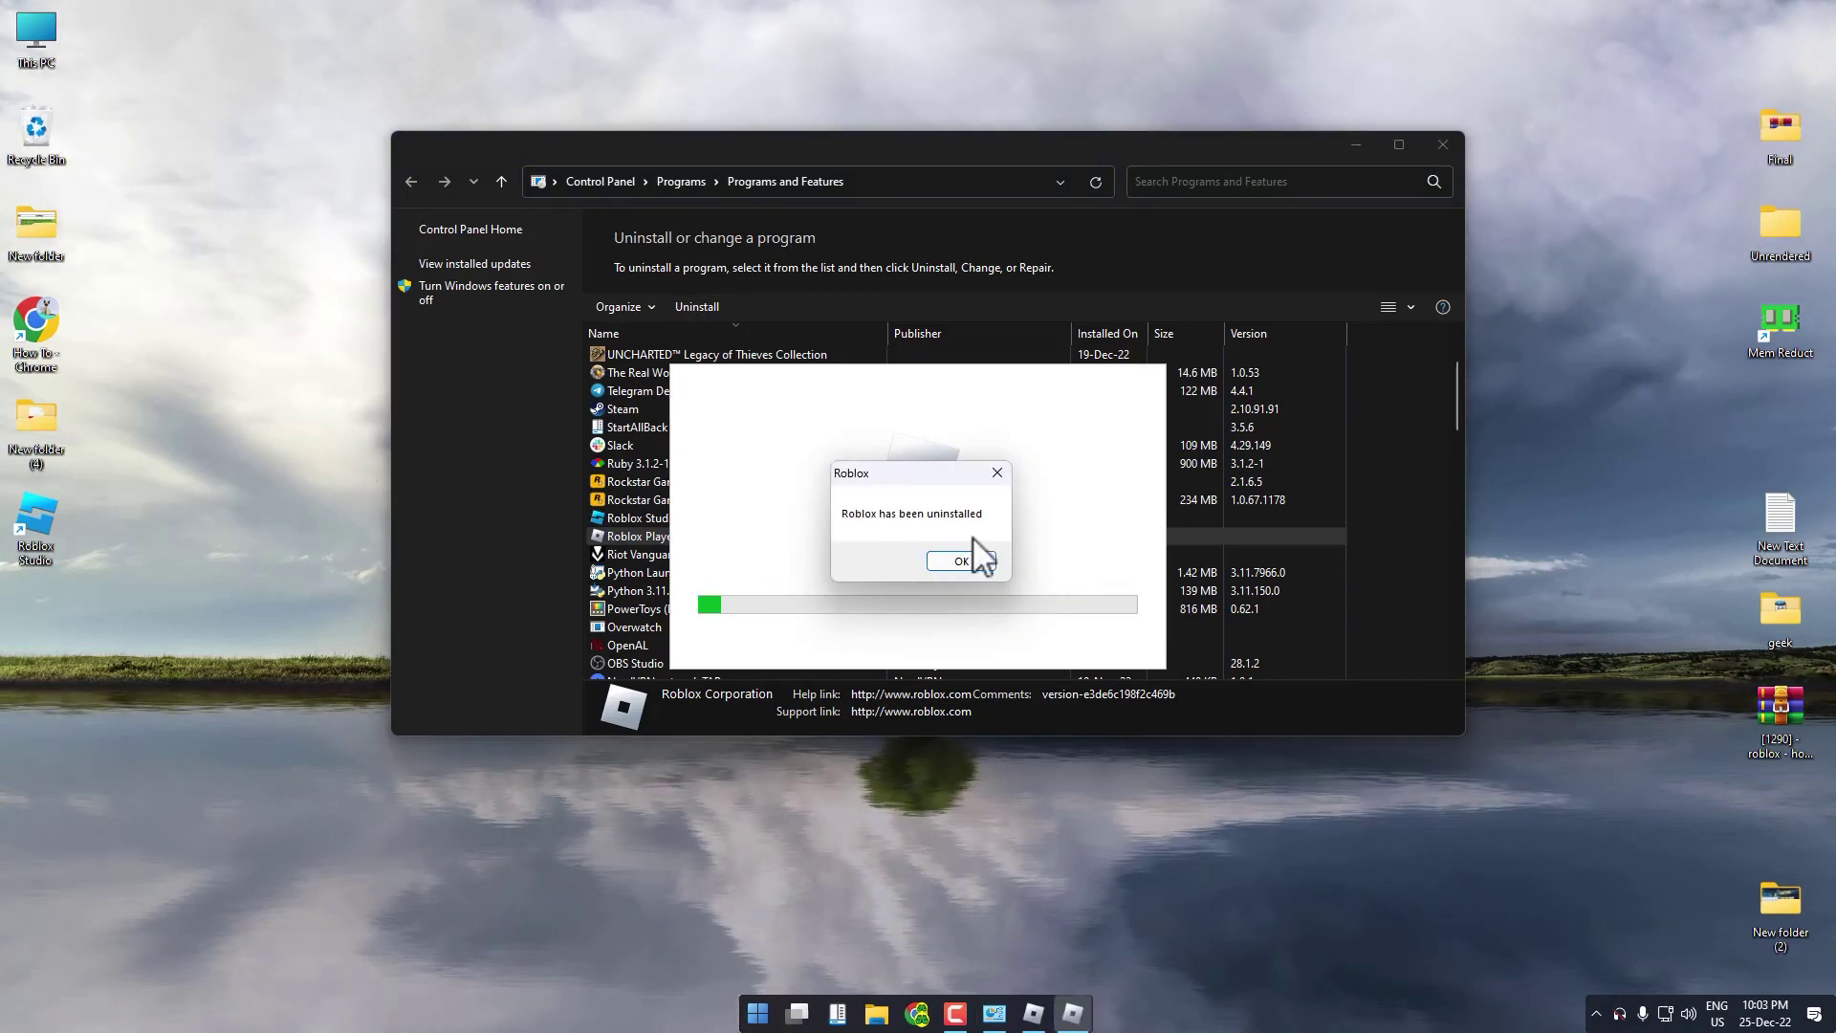
{"action": "left_click", "coordinate": [966, 563]}
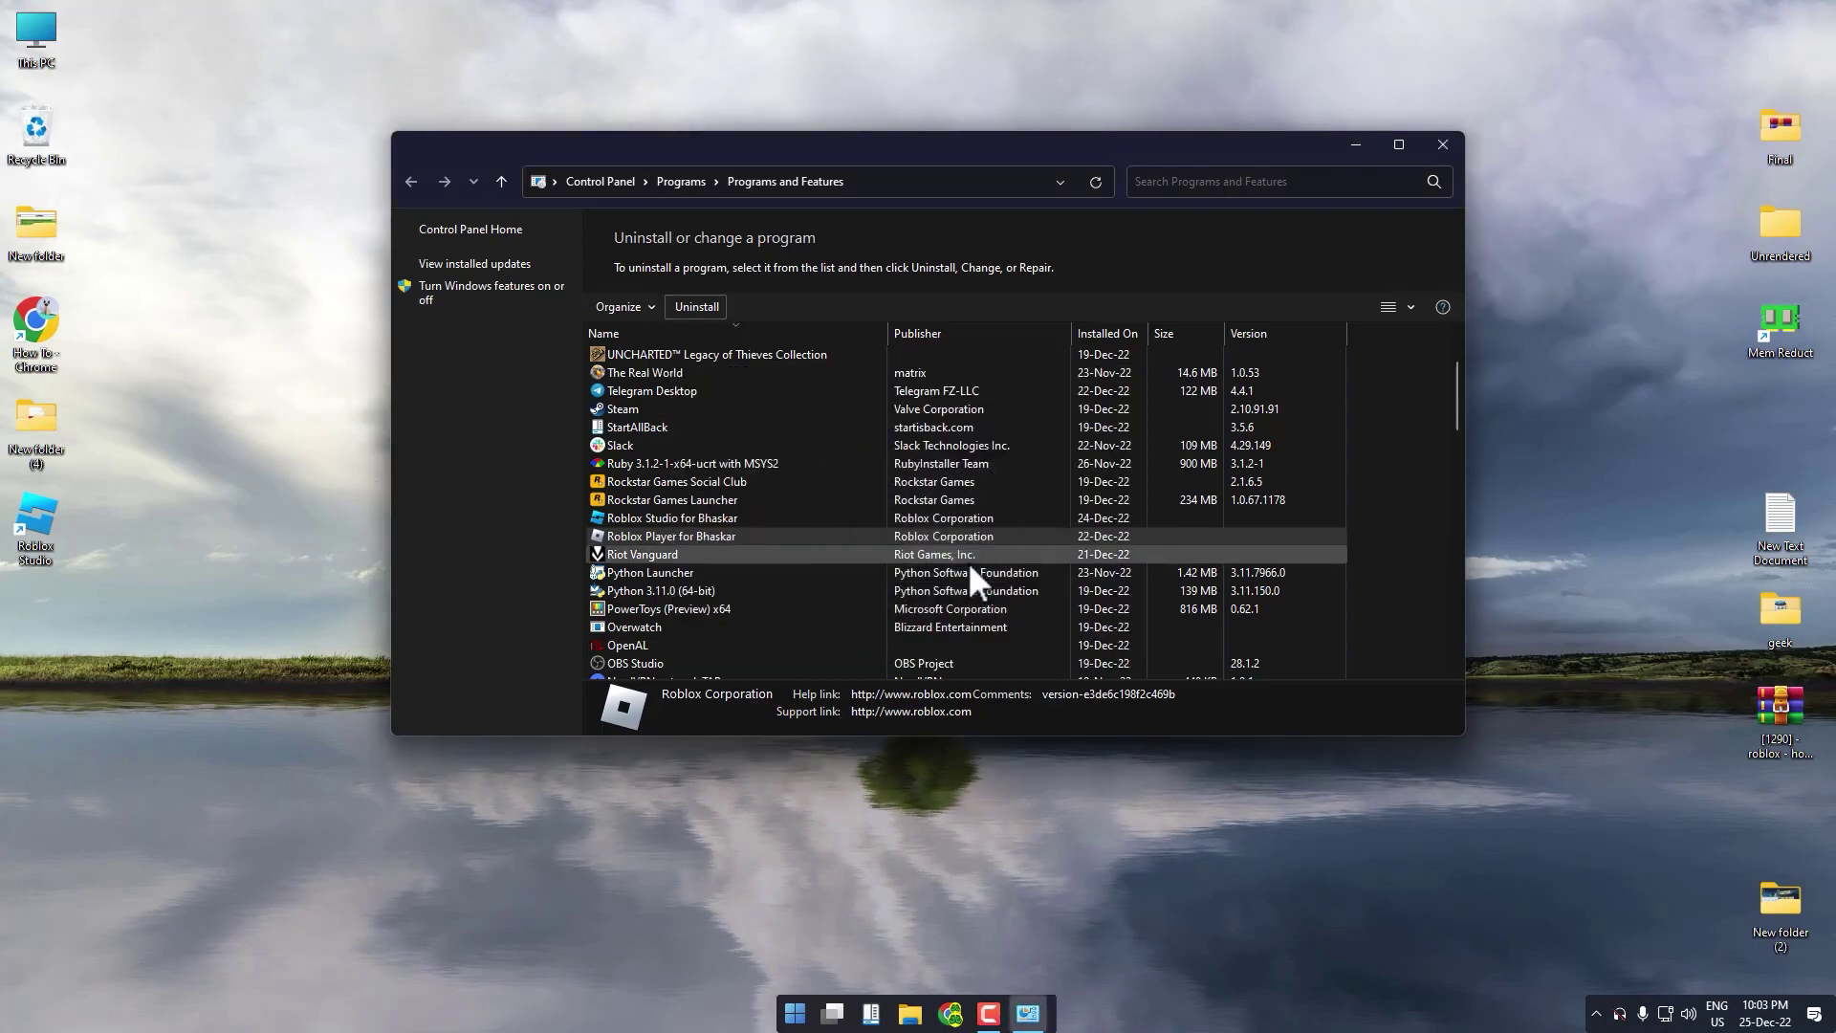
{"action": "left_click", "coordinate": [1441, 146]}
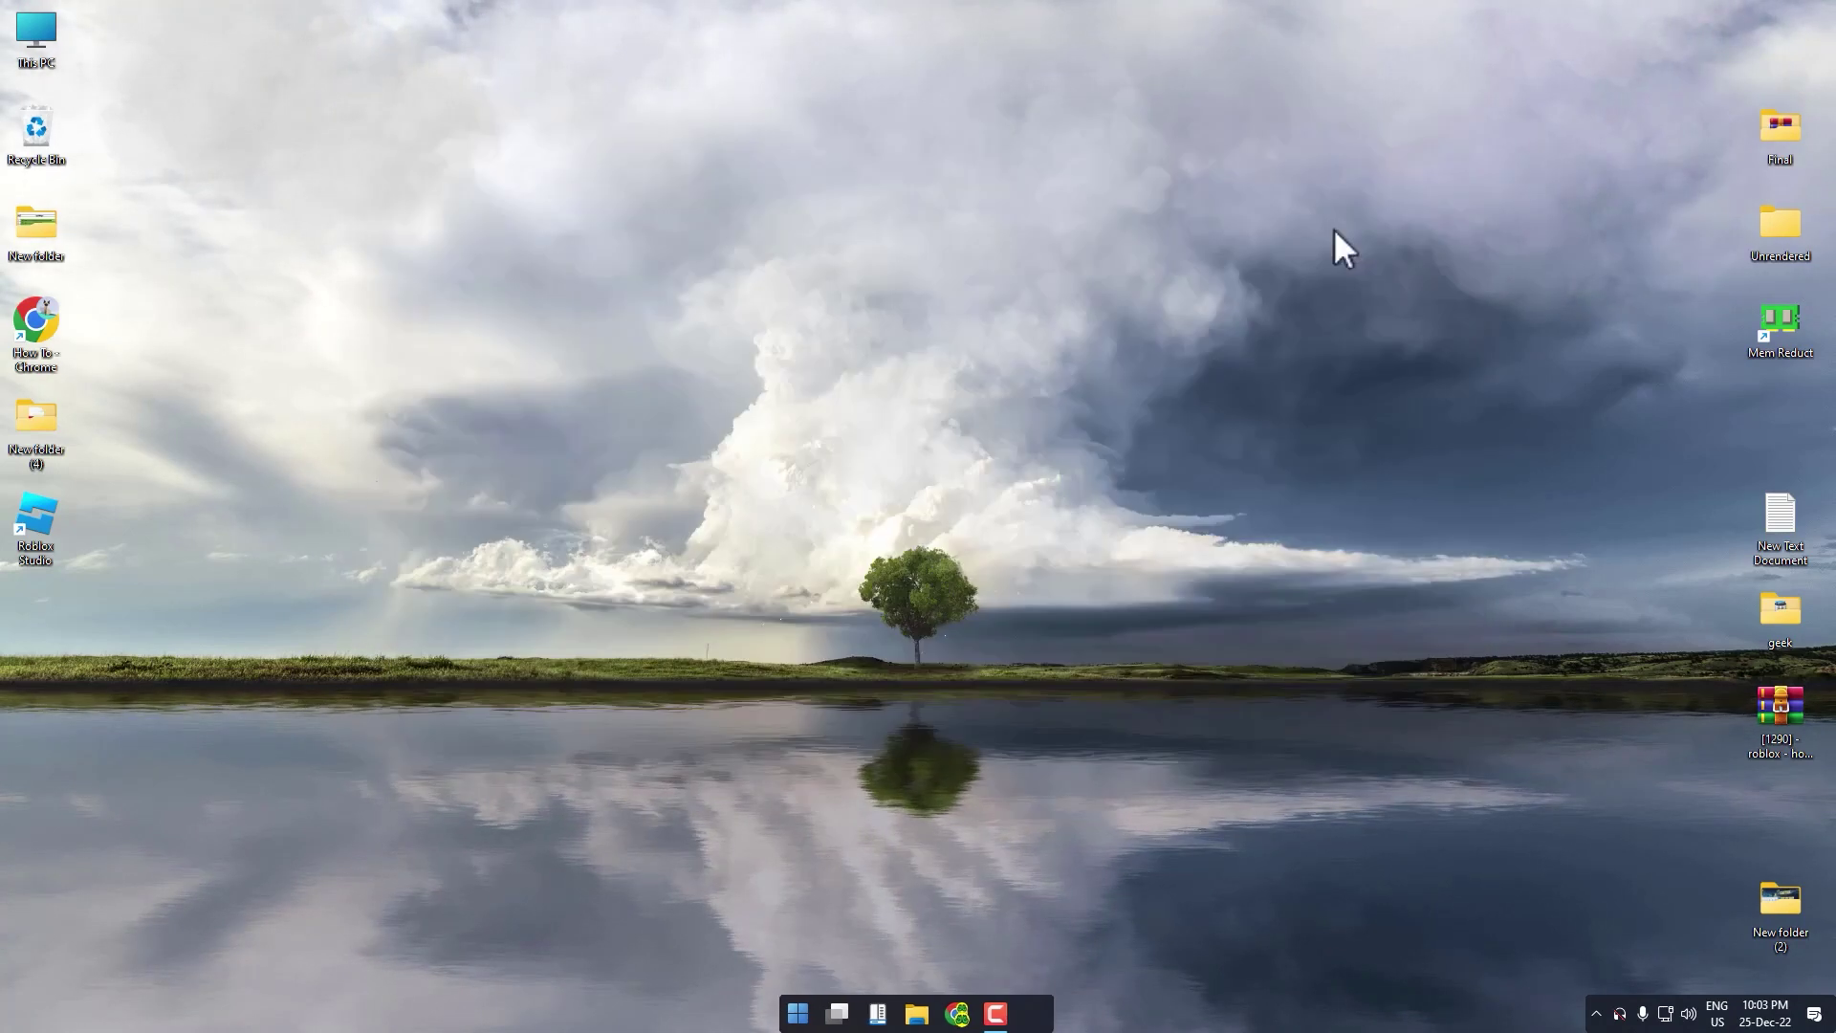
Open the local application data folder by running %localappdata%
{"action": "right_click", "coordinate": [817, 1014]}
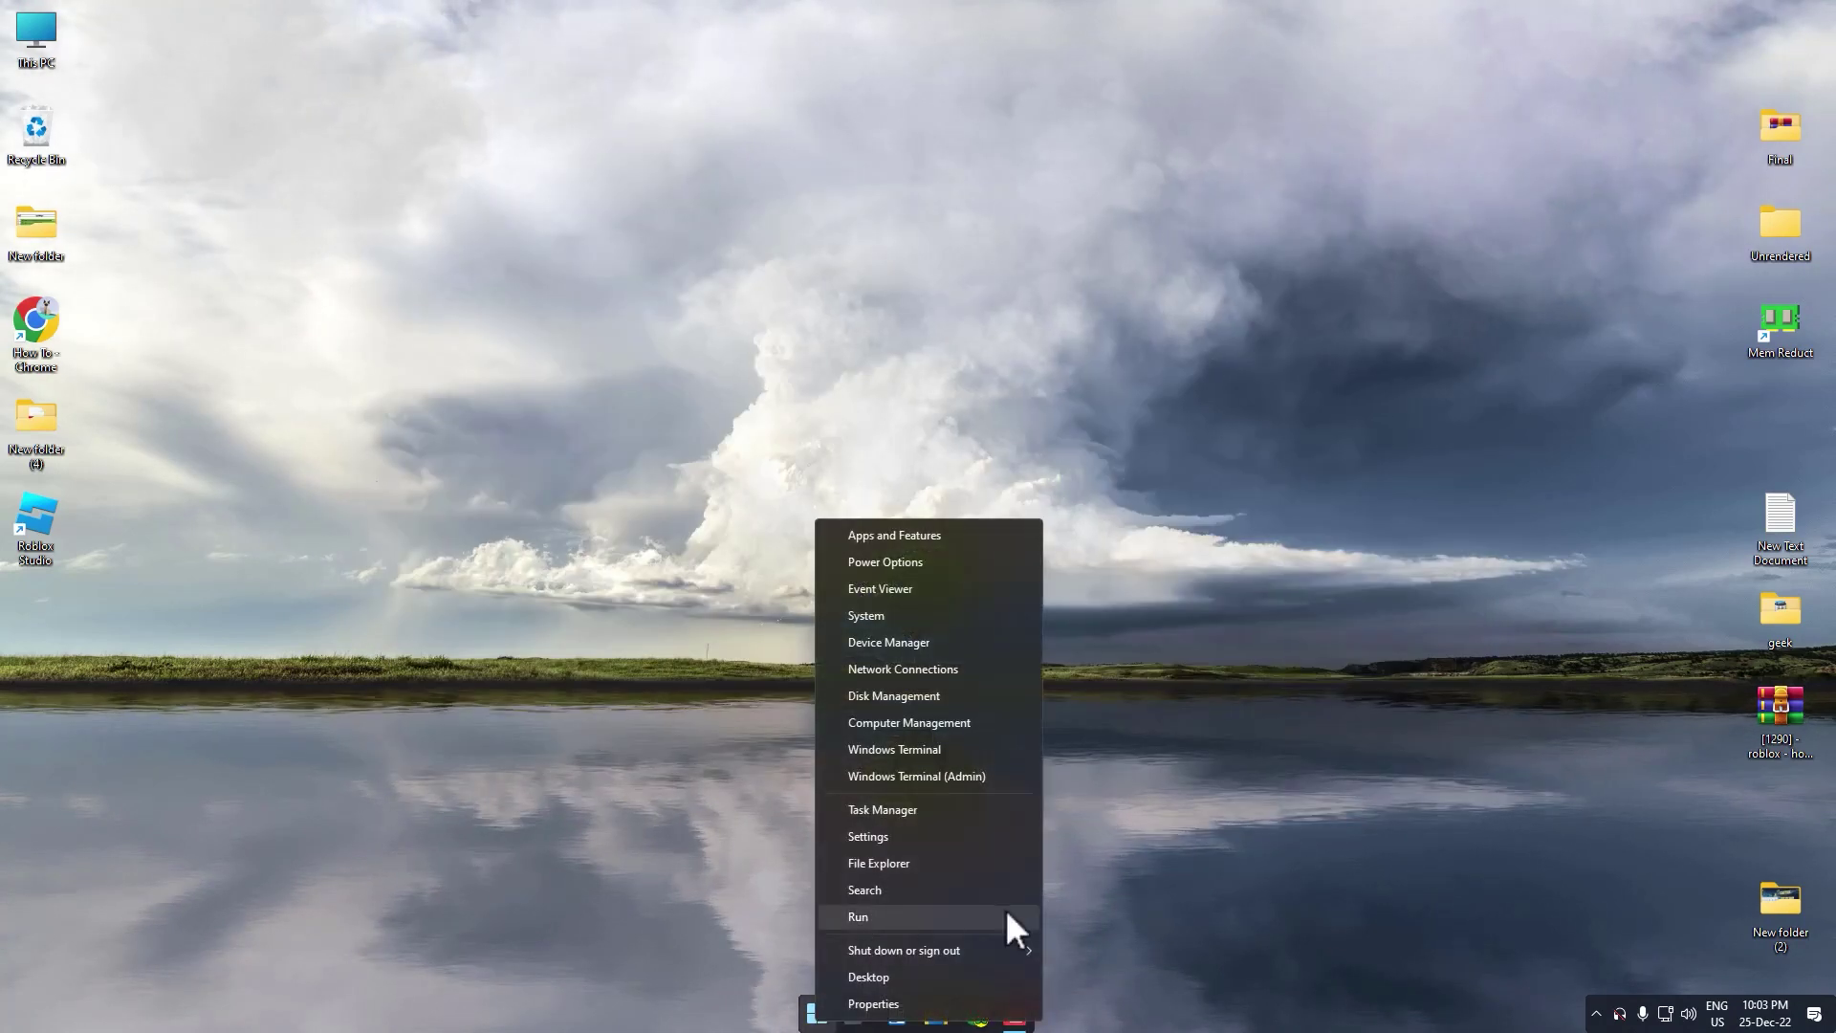
{"action": "left_click", "coordinate": [861, 917]}
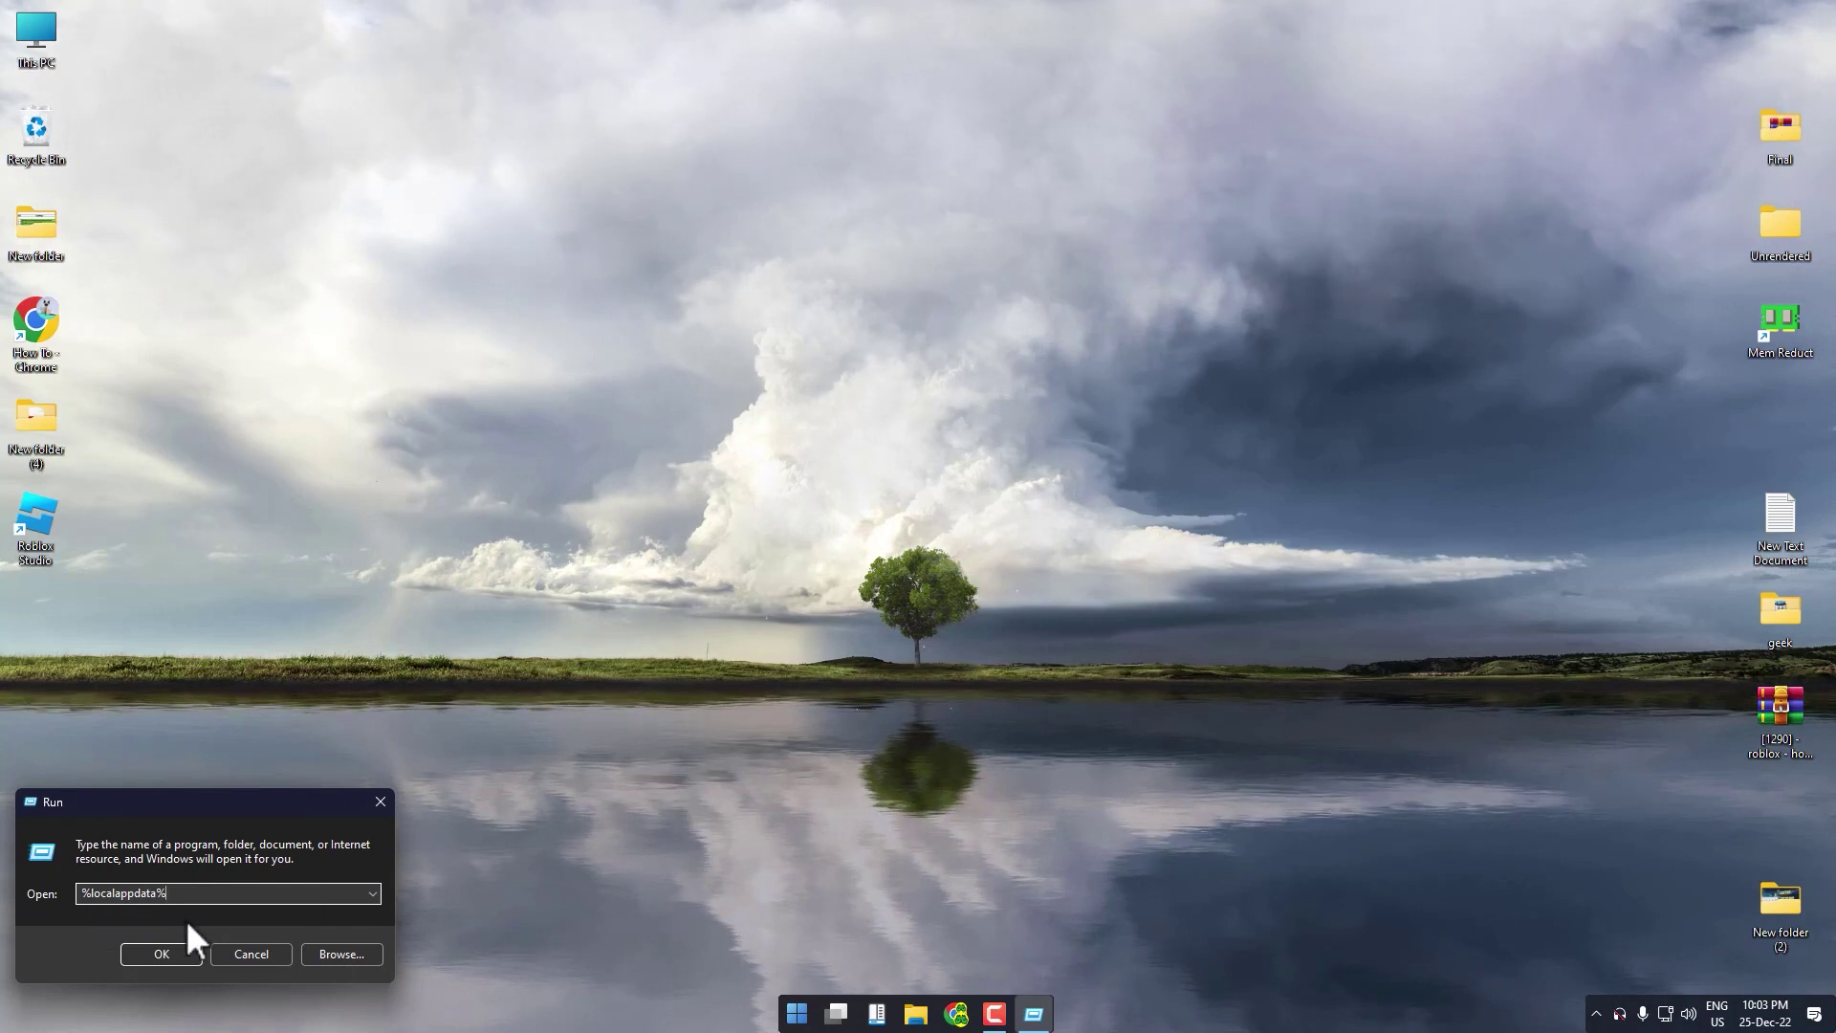
{"action": "left_click", "coordinate": [153, 953]}
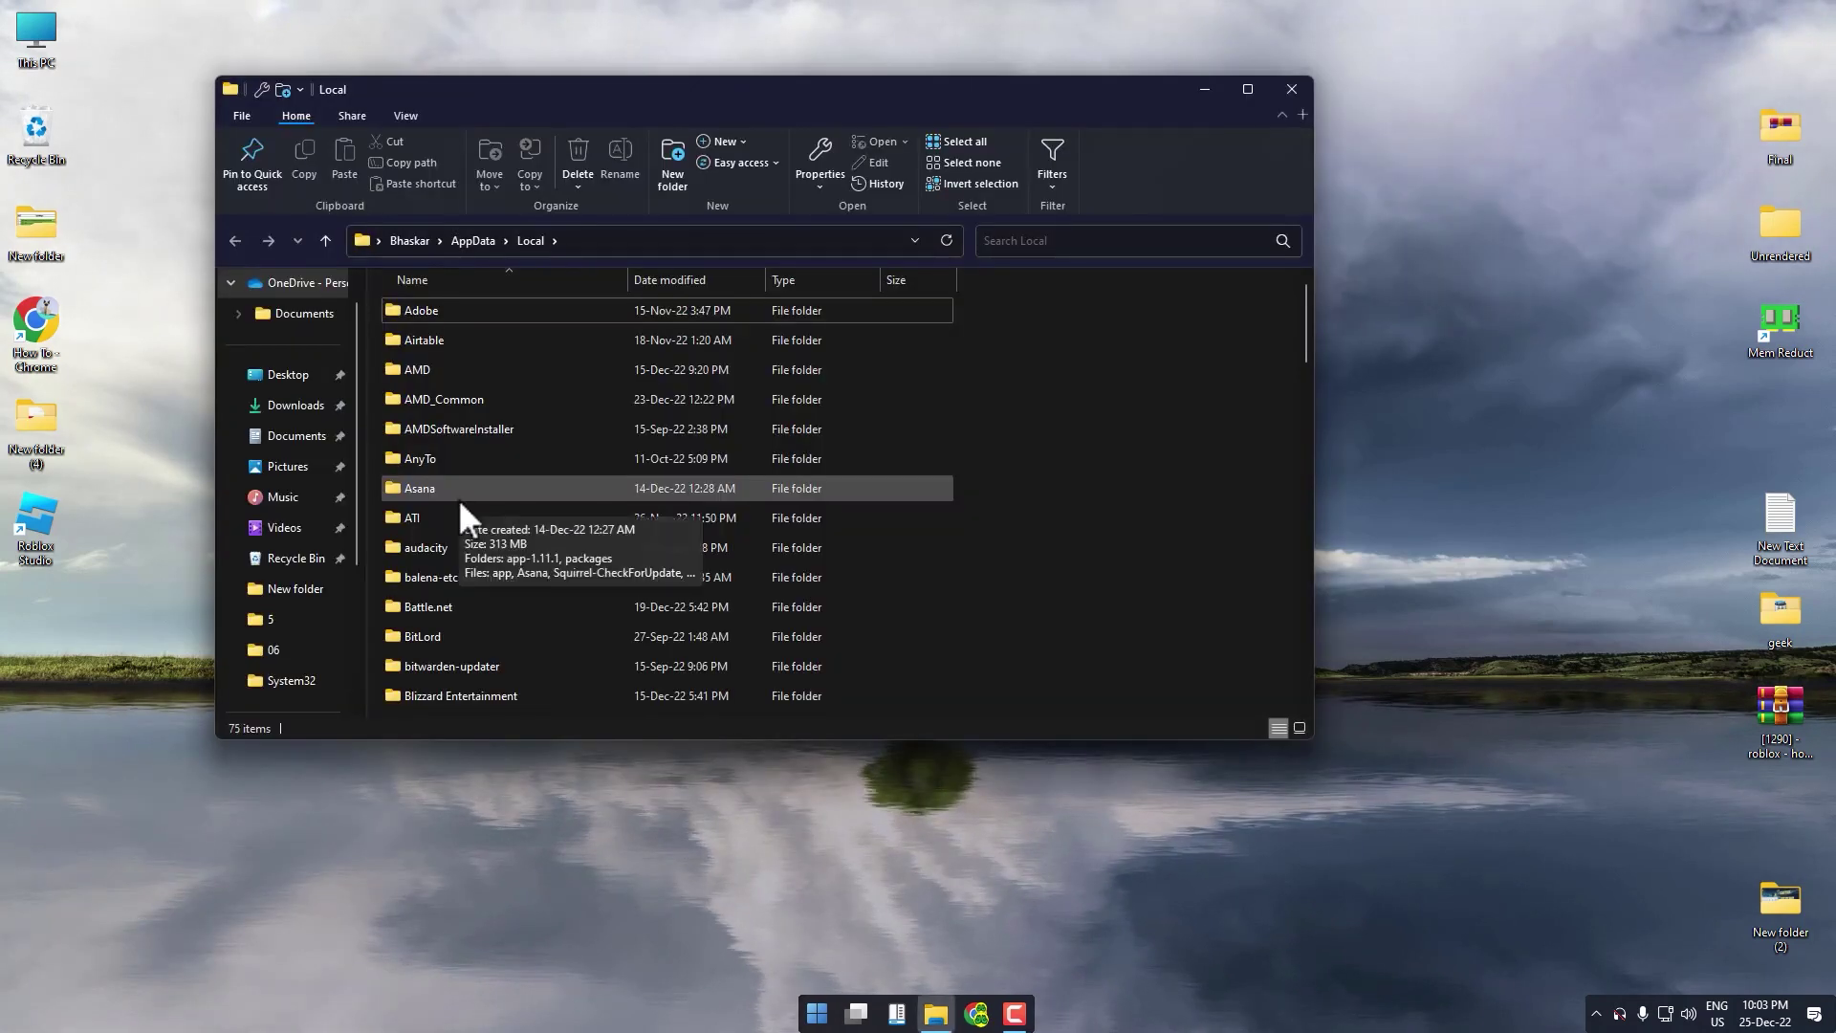
Delete the Roblox folder from AppData\Local, and close the folder window
{"action": "left_click", "coordinate": [457, 497]}
{"action": "key", "text": "r"}
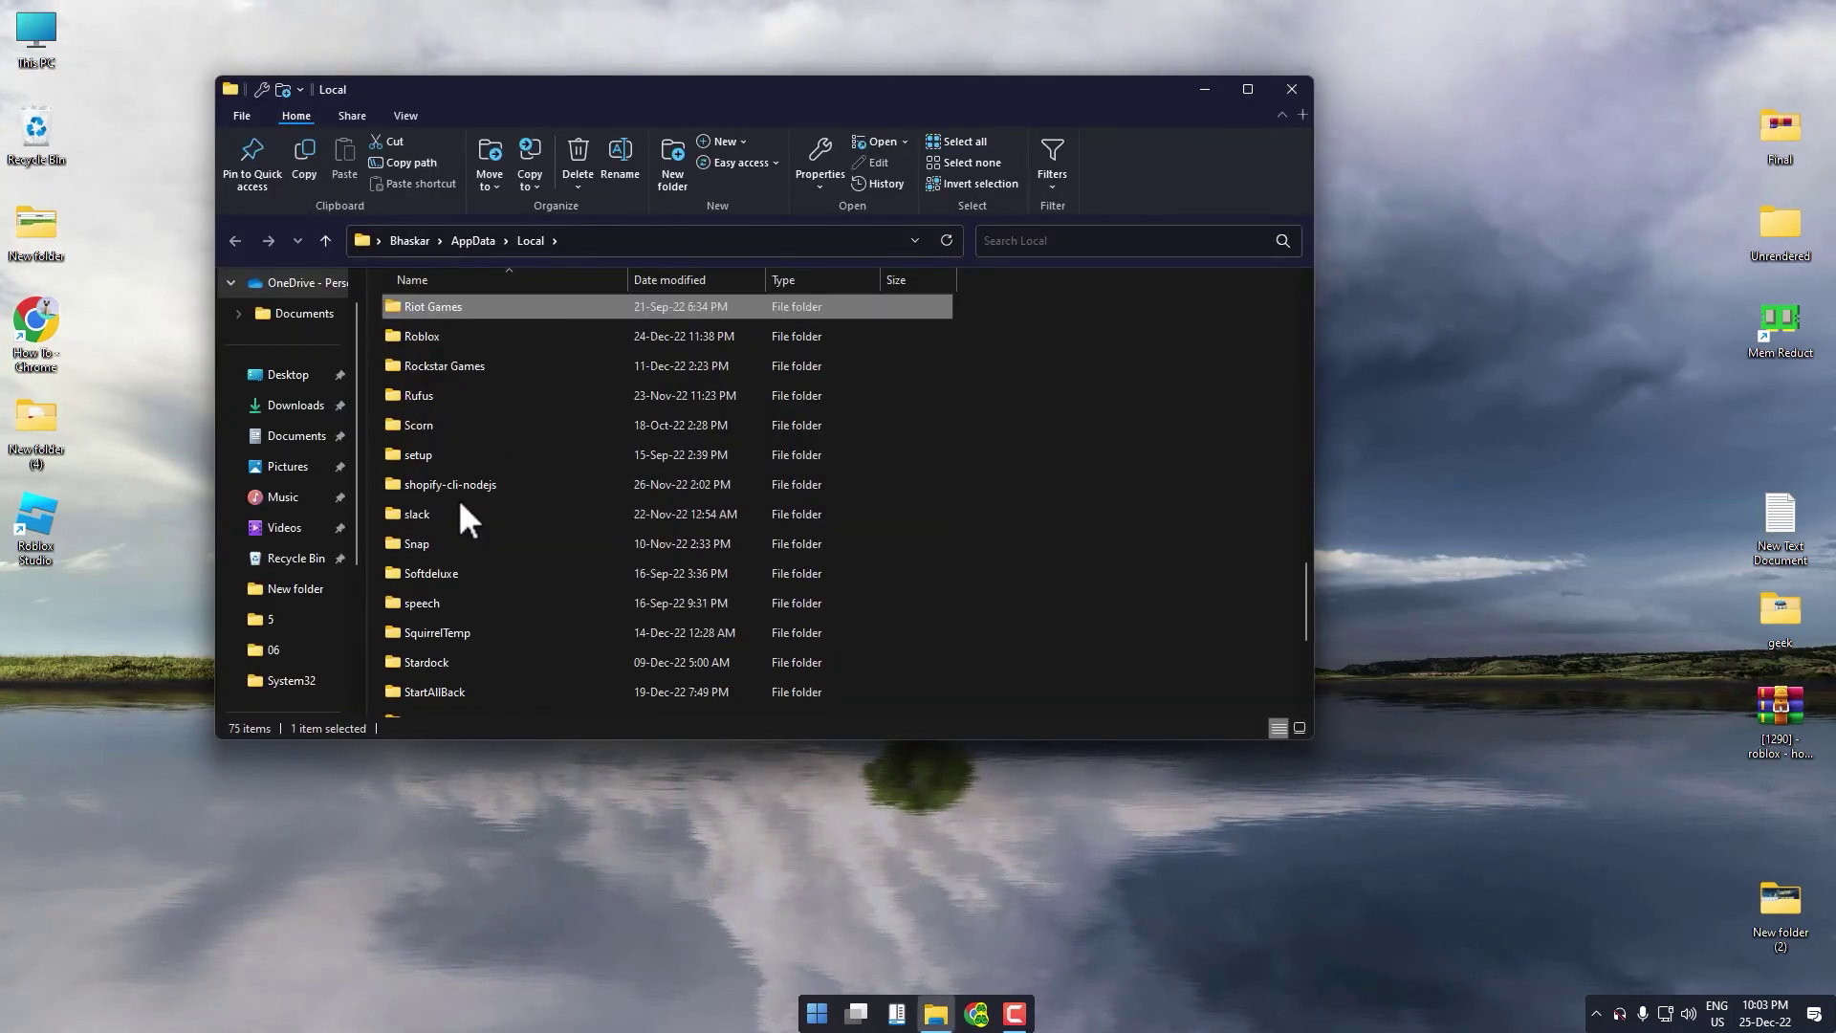
{"action": "key", "text": "o"}
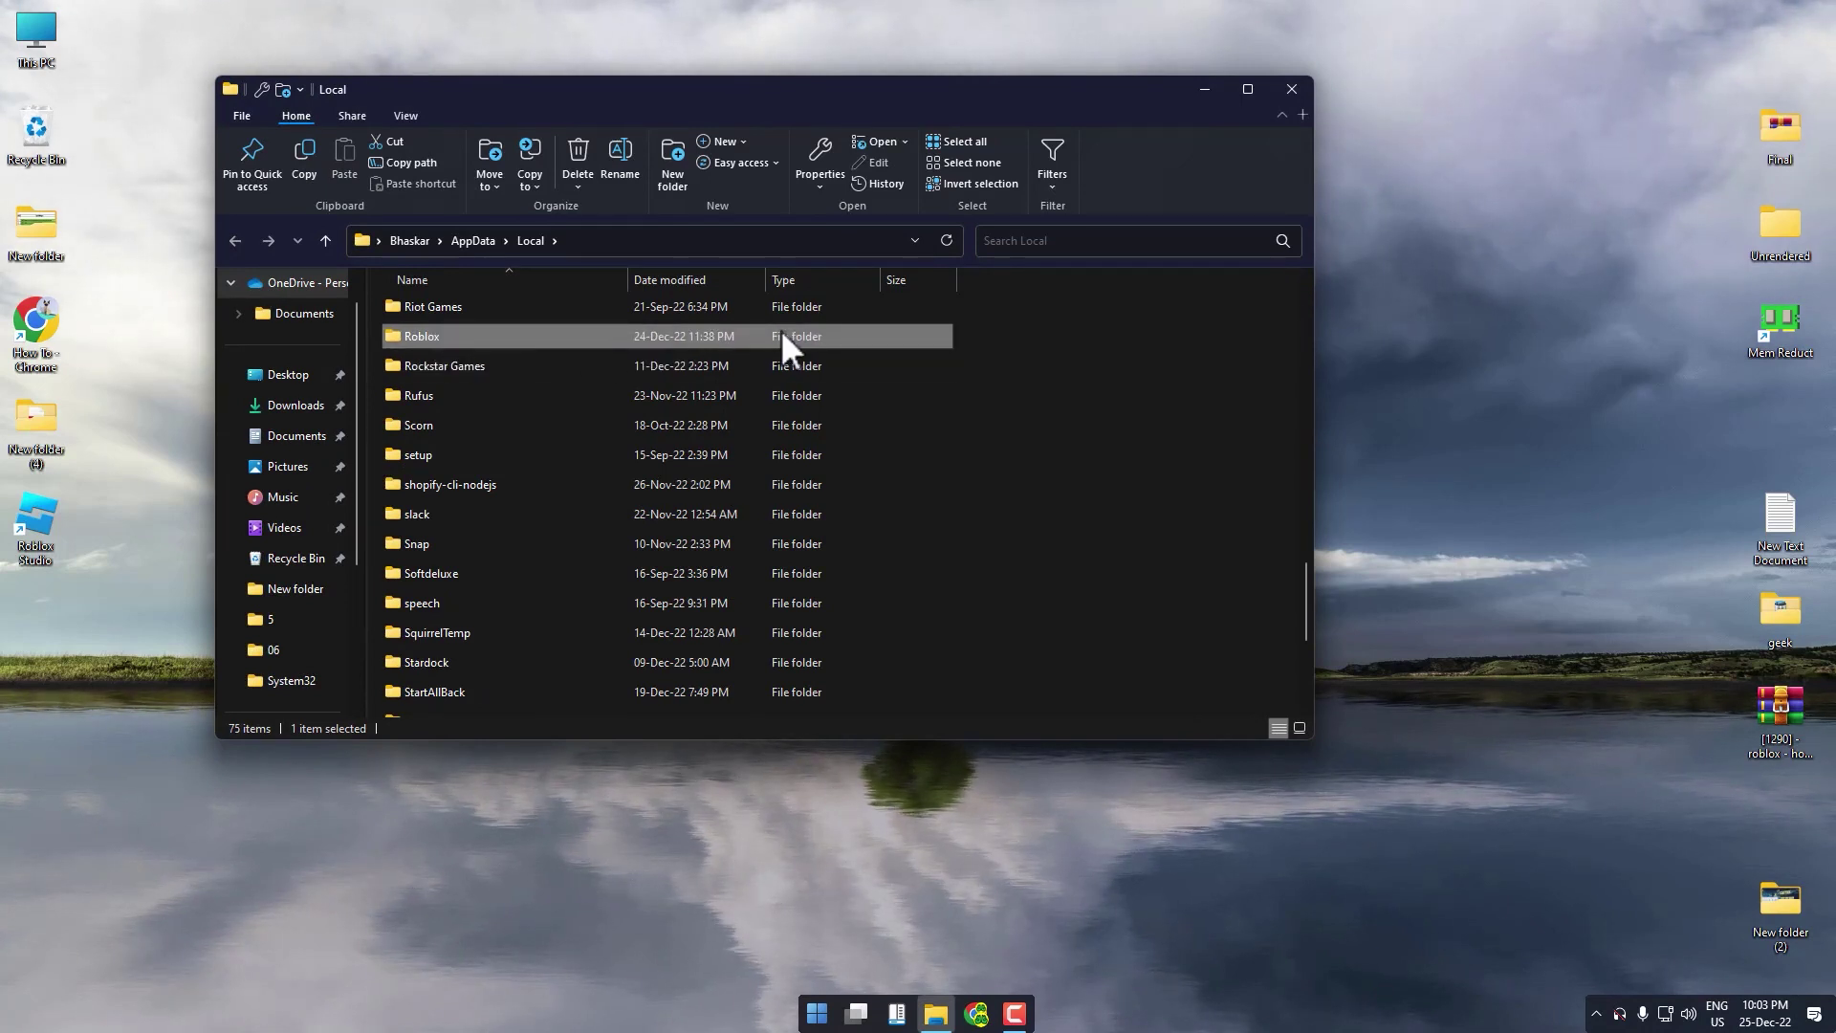
{"action": "key", "text": "Delete"}
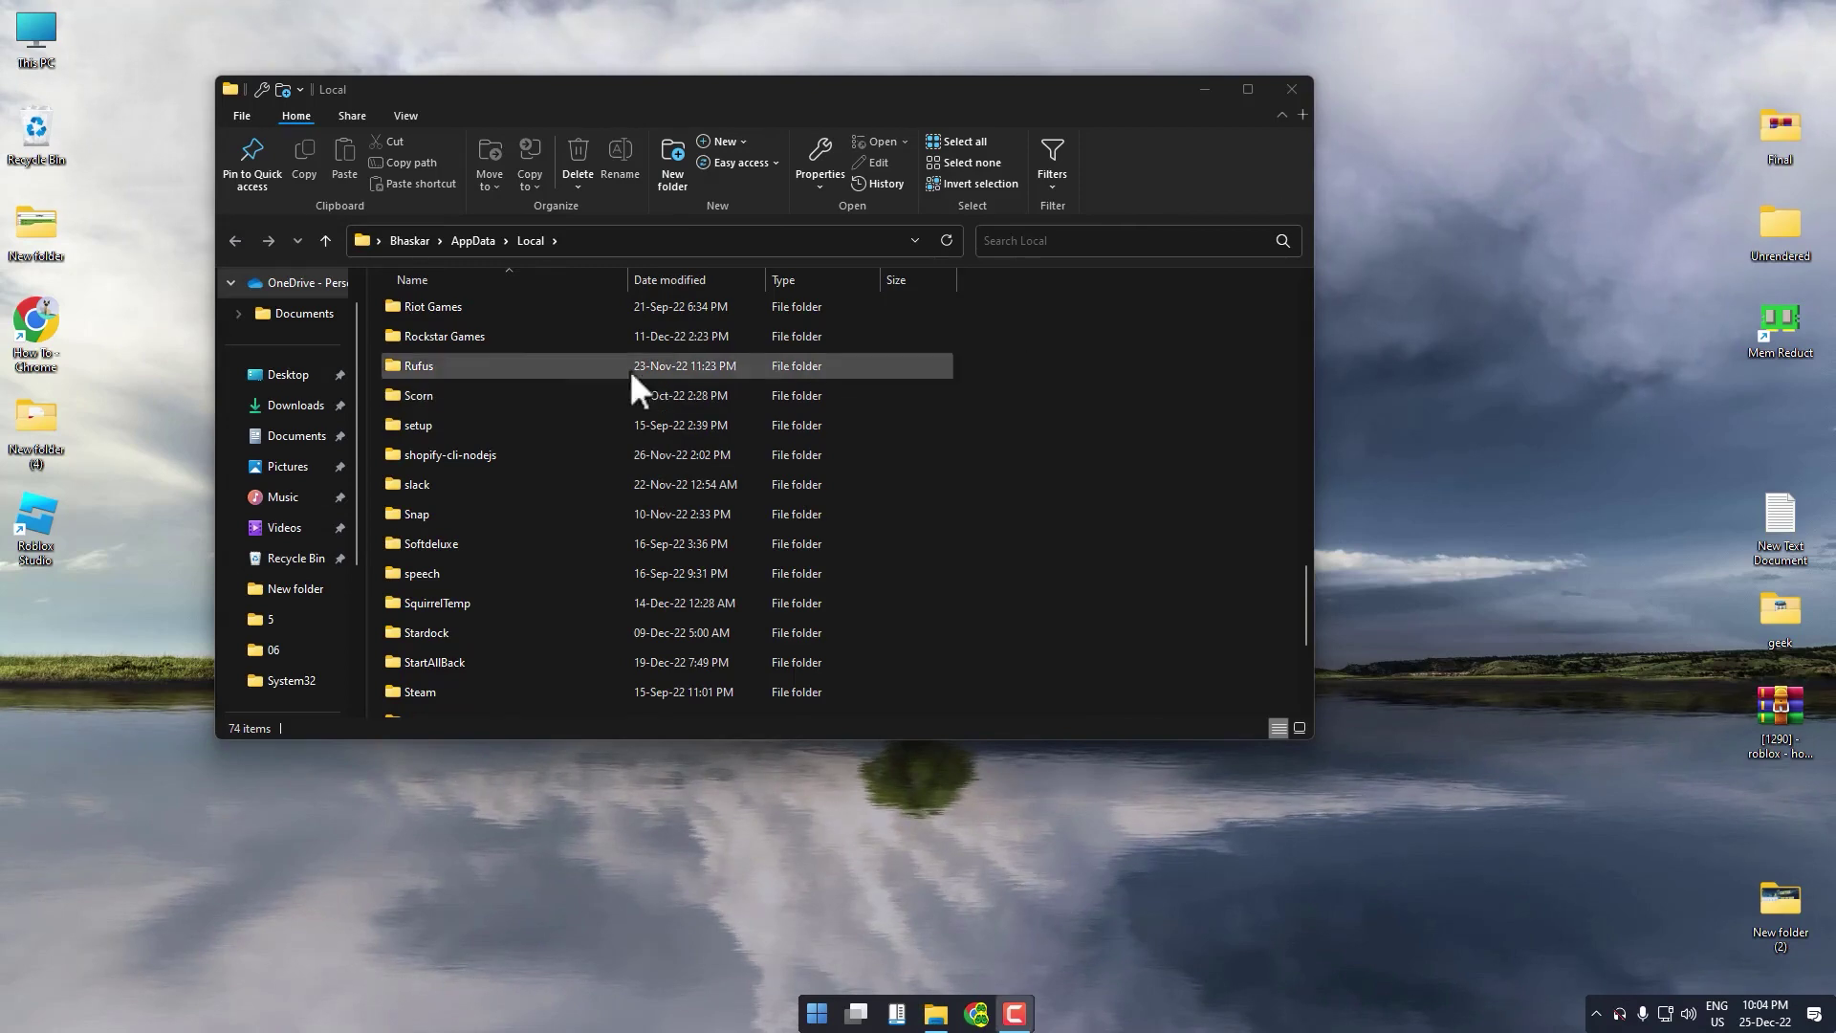
{"action": "left_click", "coordinate": [1290, 88]}
Switch to Microsoft Store and open the Roblox listing among the best selling games in the Gaming section
{"action": "left_click", "coordinate": [816, 1012]}
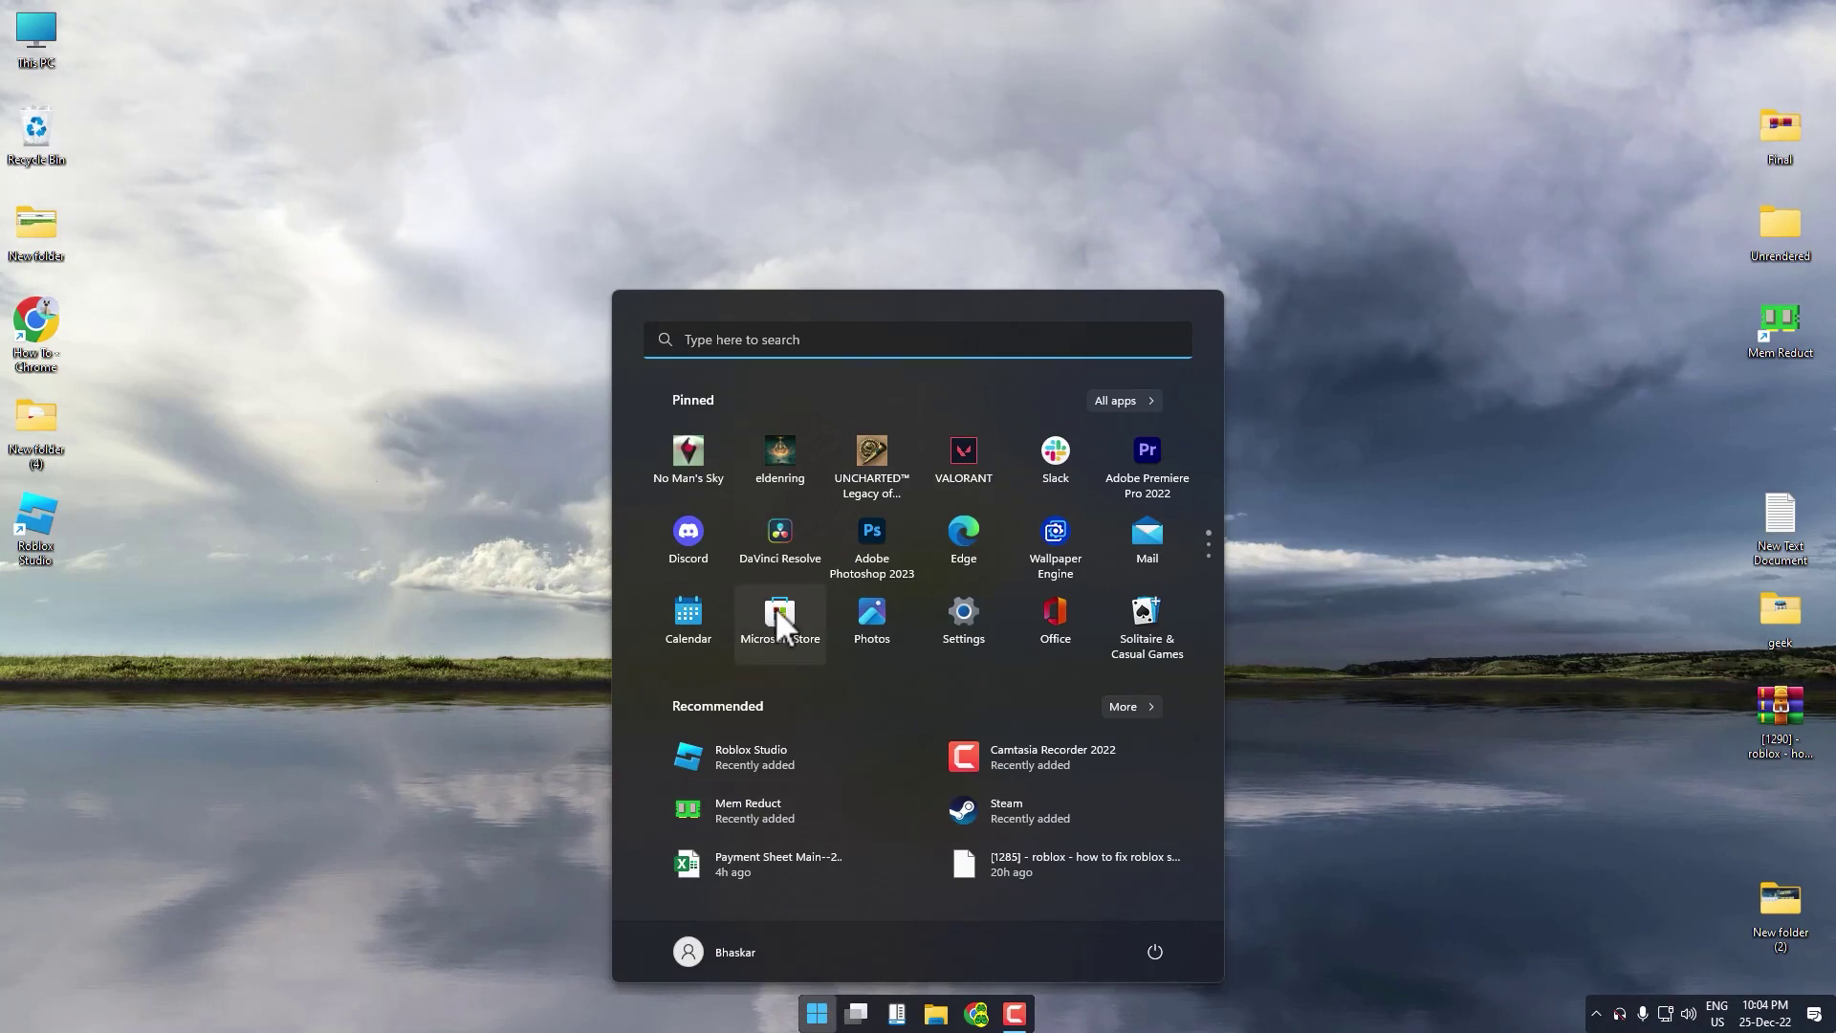
{"action": "left_click", "coordinate": [775, 607]}
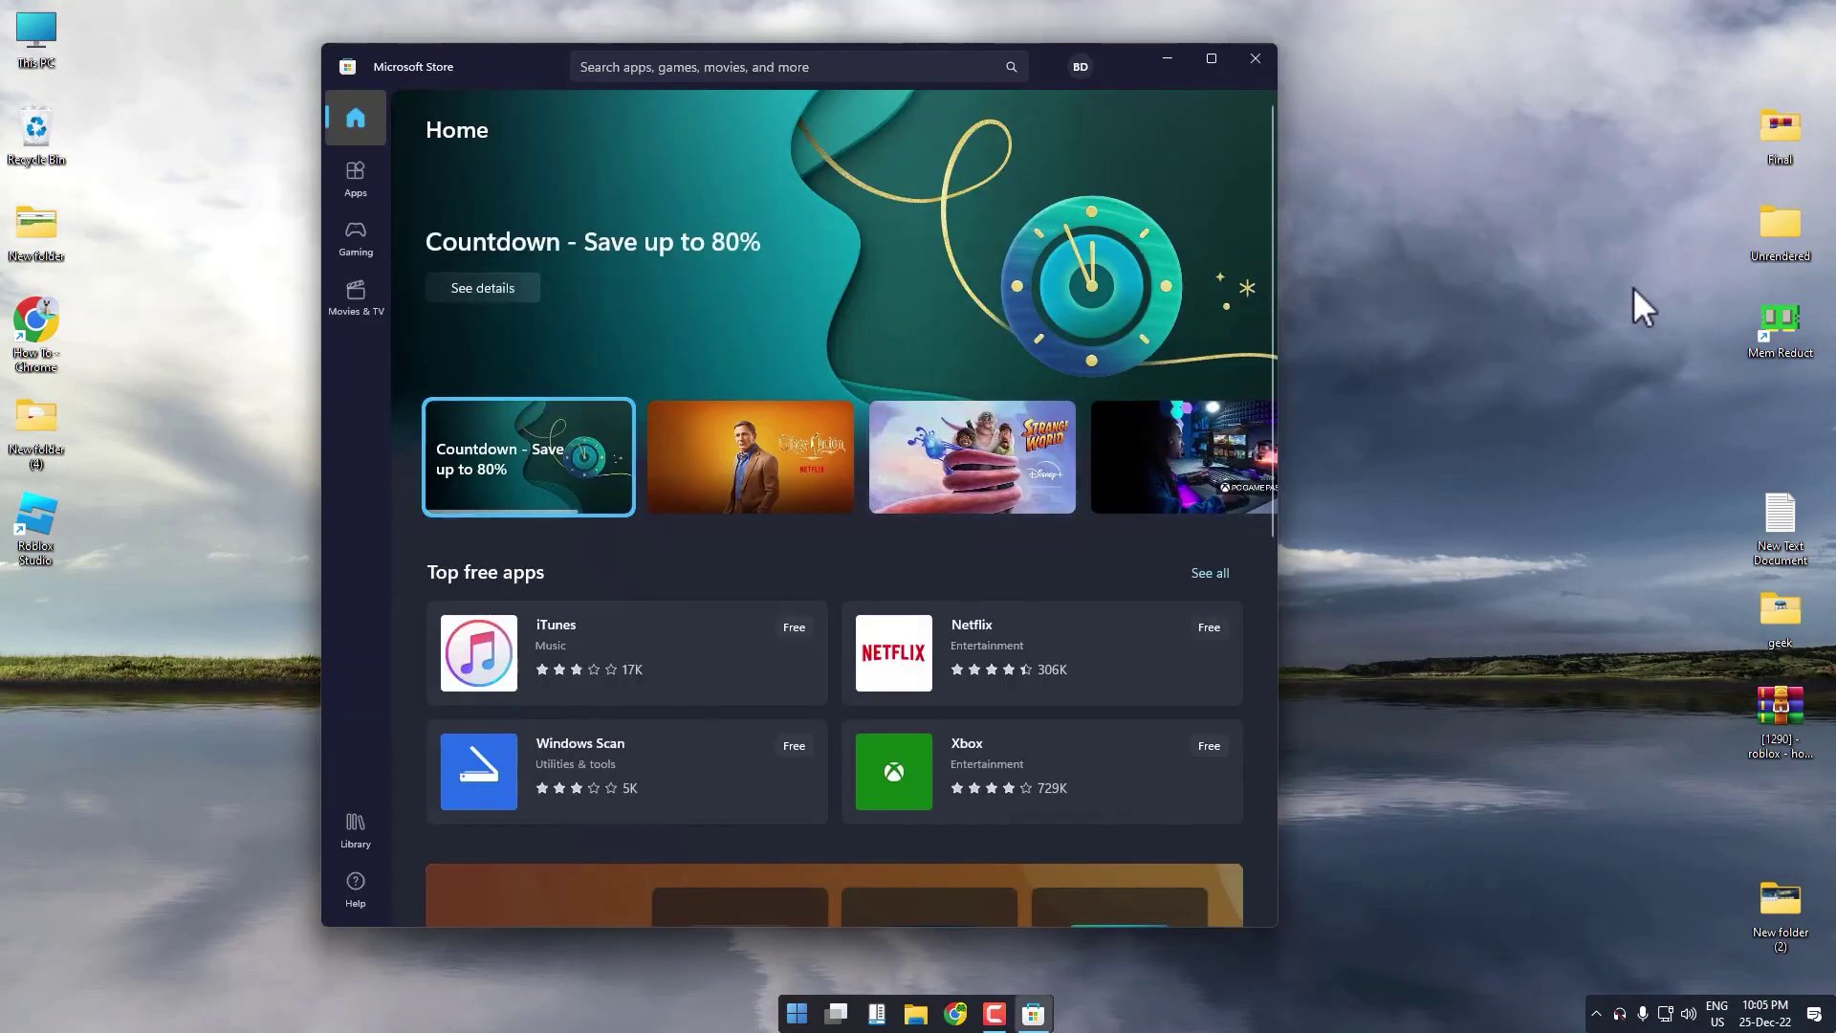
{"action": "left_click", "coordinate": [350, 234]}
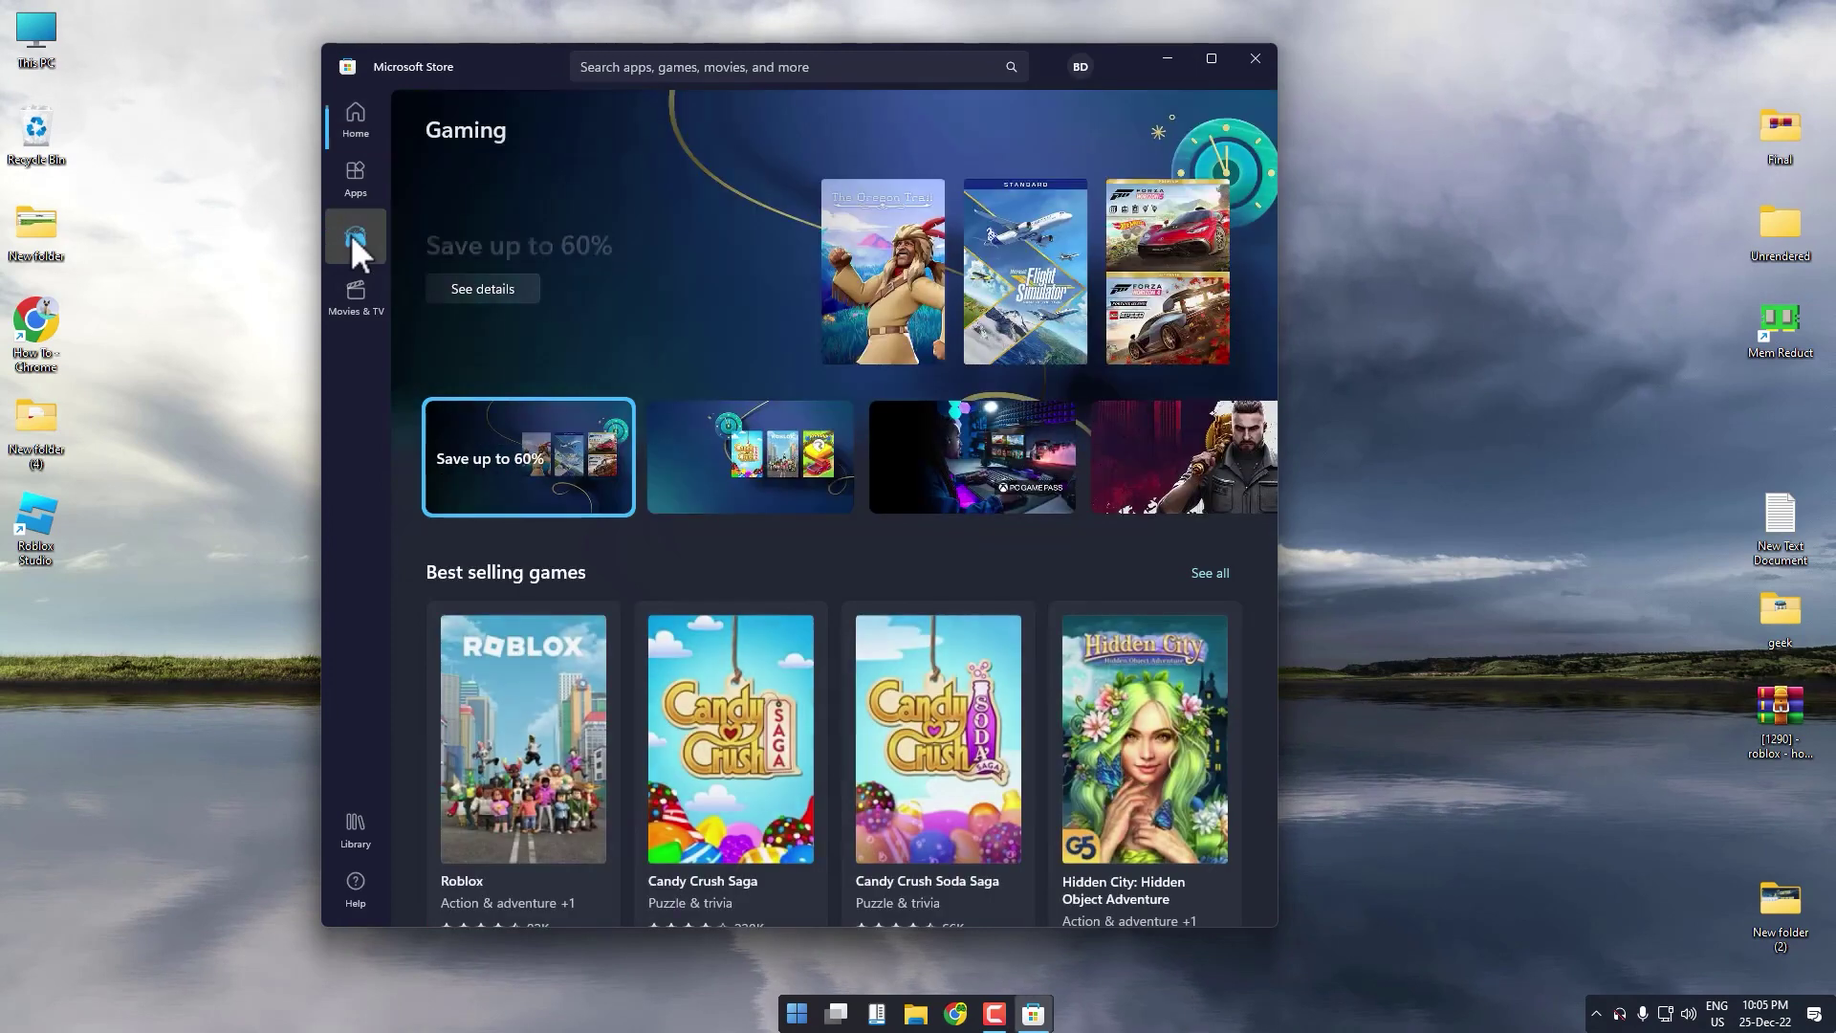
{"action": "left_click", "coordinate": [530, 720]}
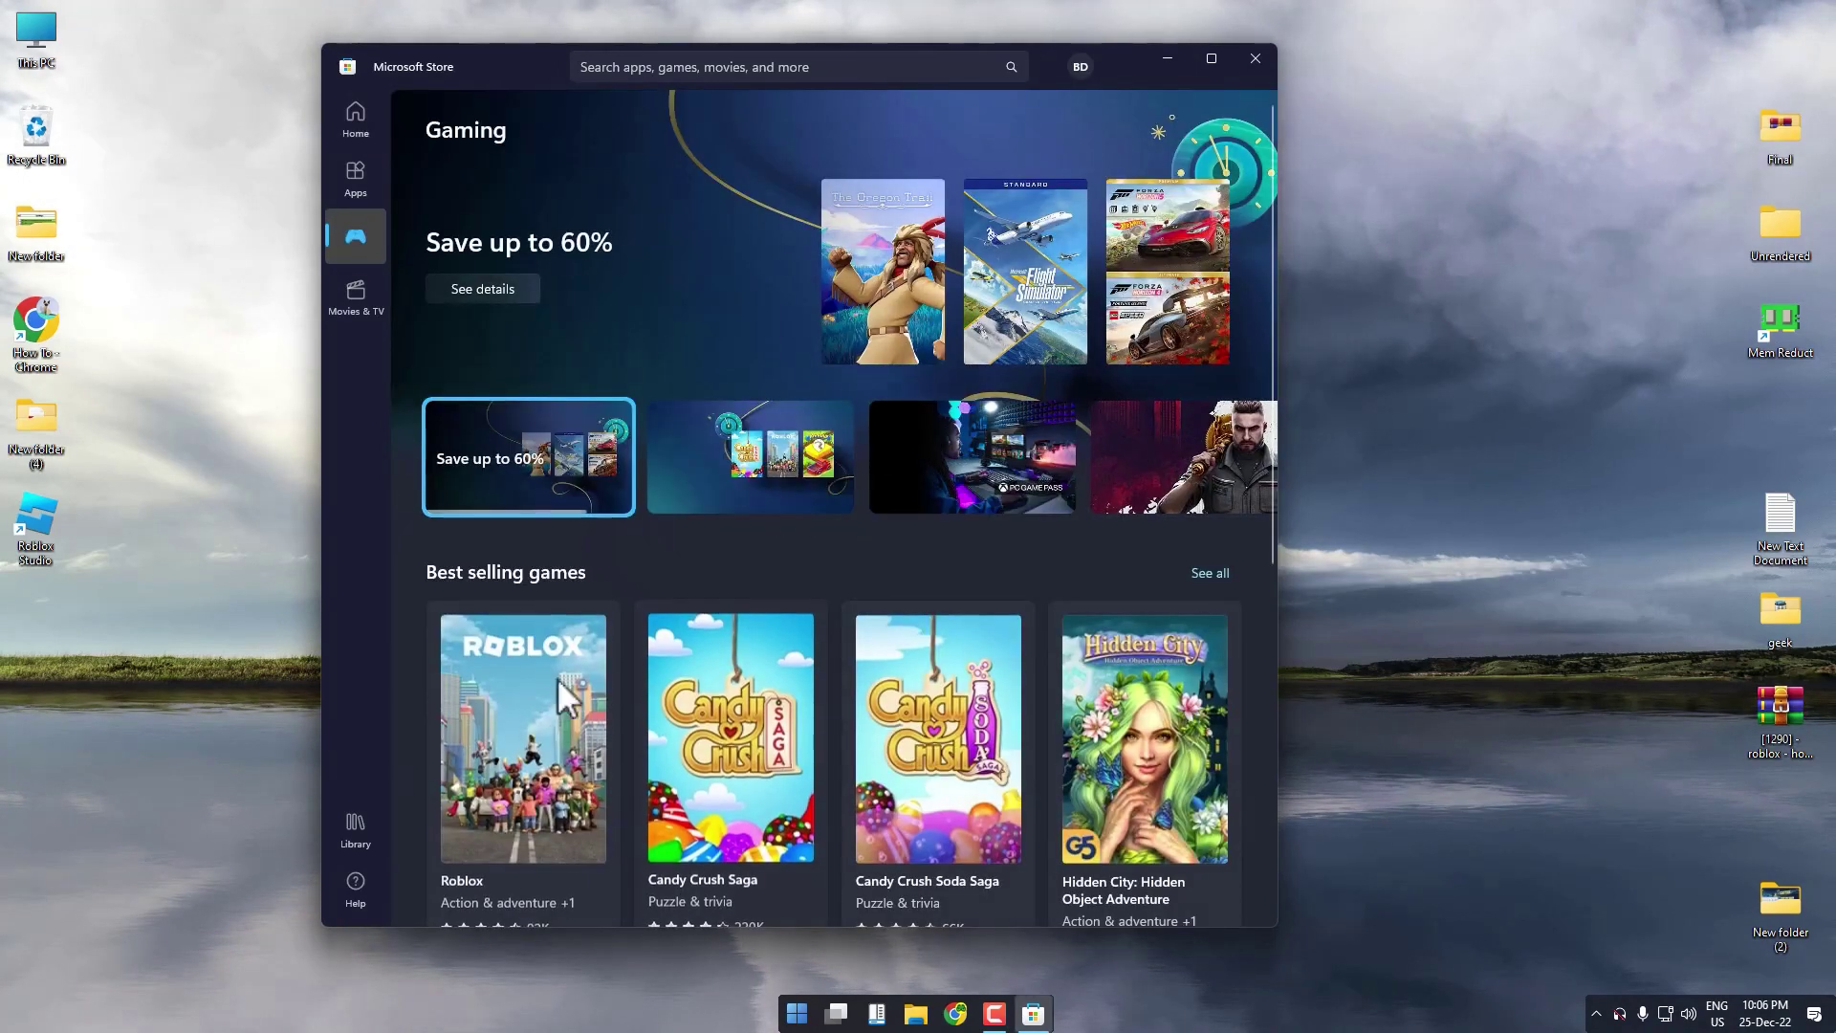